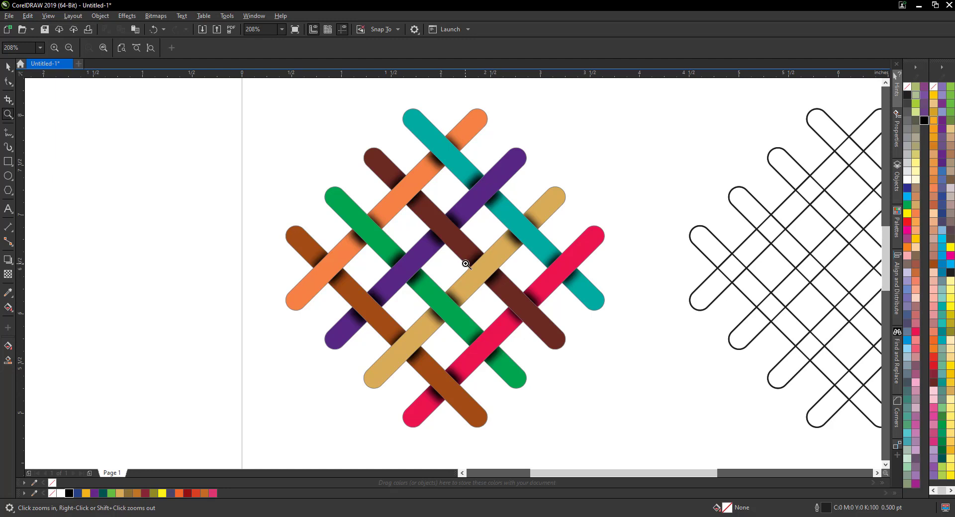
Move the finished coloured weave and the outline weave off the page to its right, stacked one above the other.
scroll(466, 264, down, 2)
scroll(465, 264, down, 3)
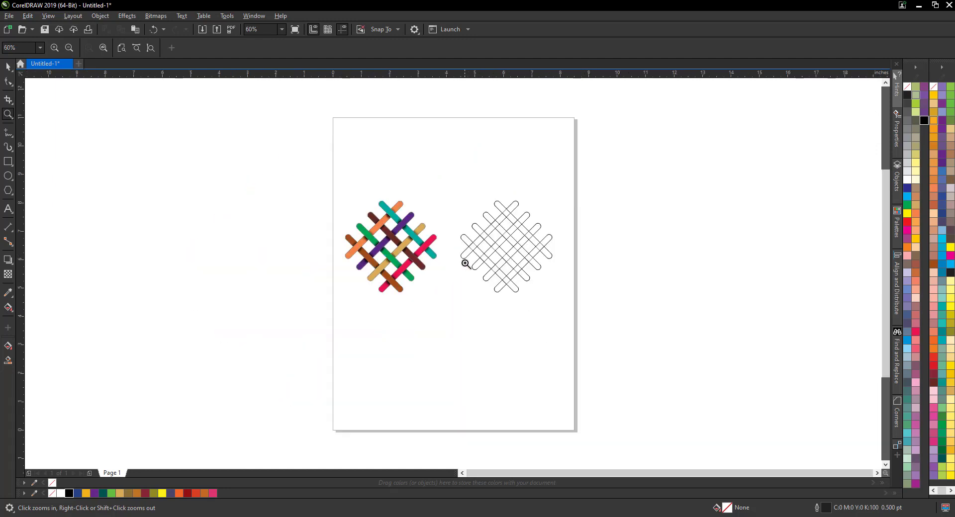
key(space)
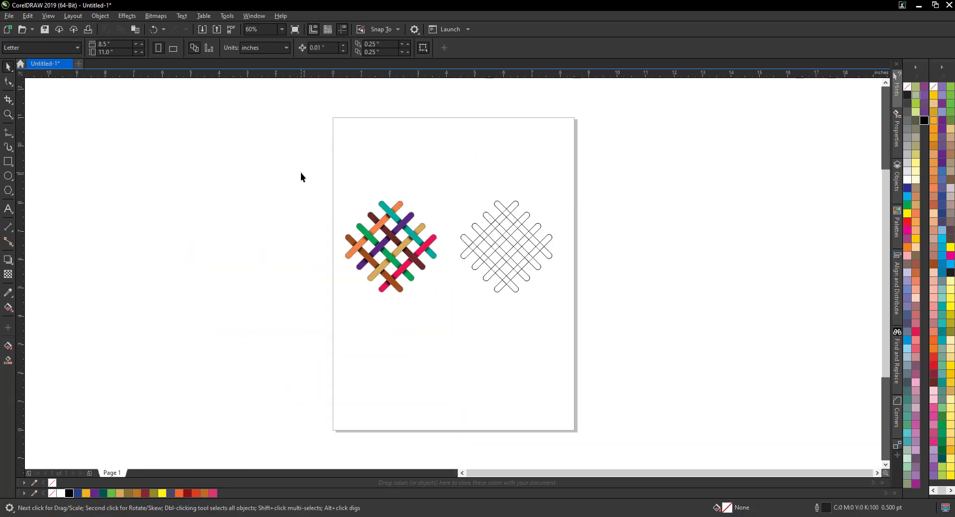
drag(457, 321, 458, 322)
drag(403, 253, 801, 251)
drag(450, 183, 557, 314)
drag(487, 259, 774, 347)
Draw a long, thin horizontal rectangle about 3.3 by 0.25 inches on the empty page.
click(8, 114)
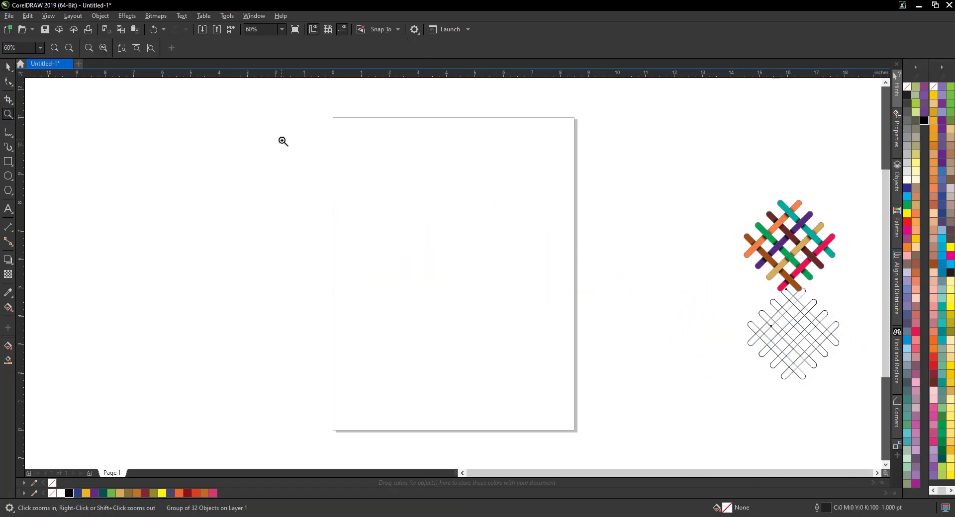
drag(286, 143, 585, 374)
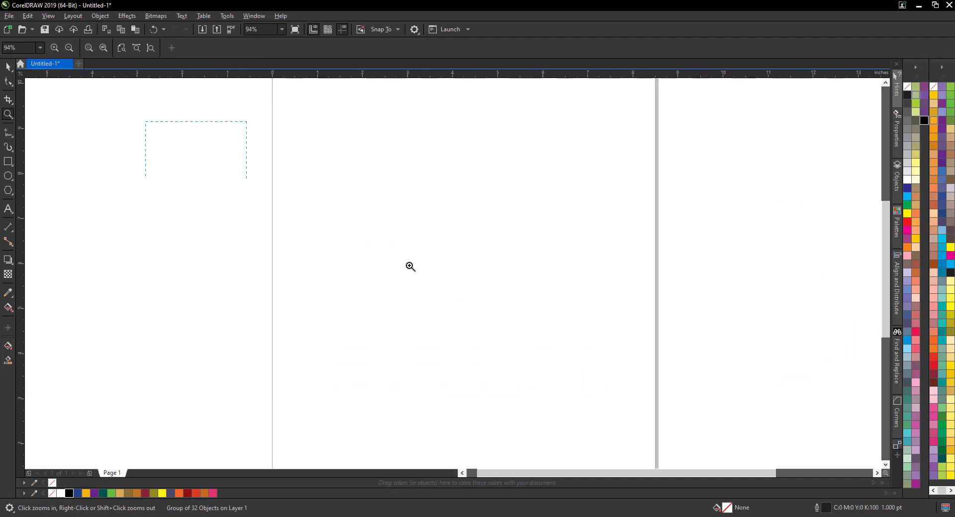
click(757, 380)
key(space)
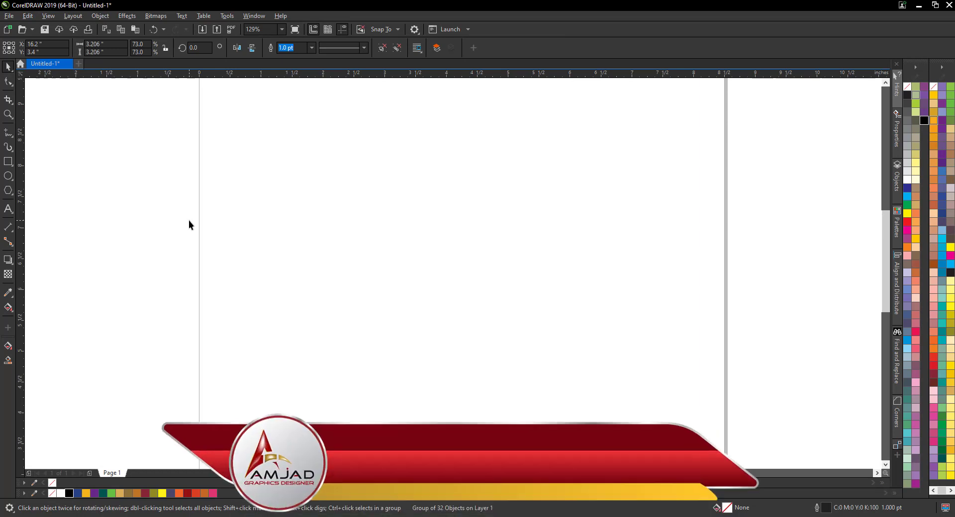
click(8, 161)
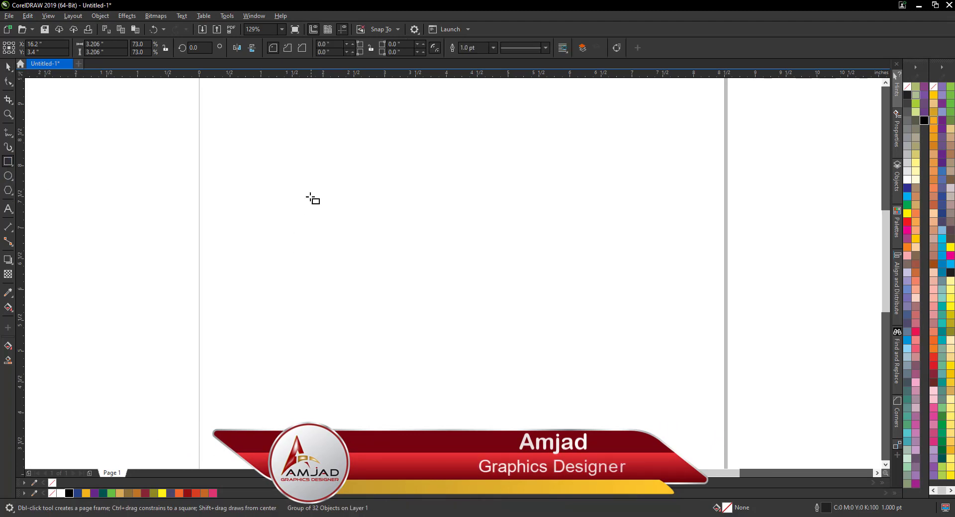
drag(307, 190, 512, 204)
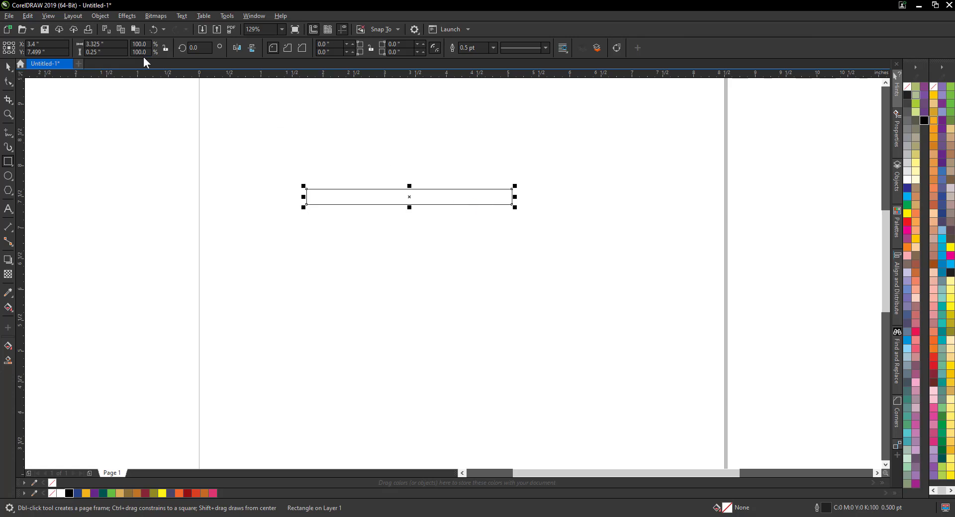
Size the rectangle to 3.25 inches wide and 0.25 inches high.
double_click(99, 44)
text(3)
key(Tab)
text(0)
key(Return)
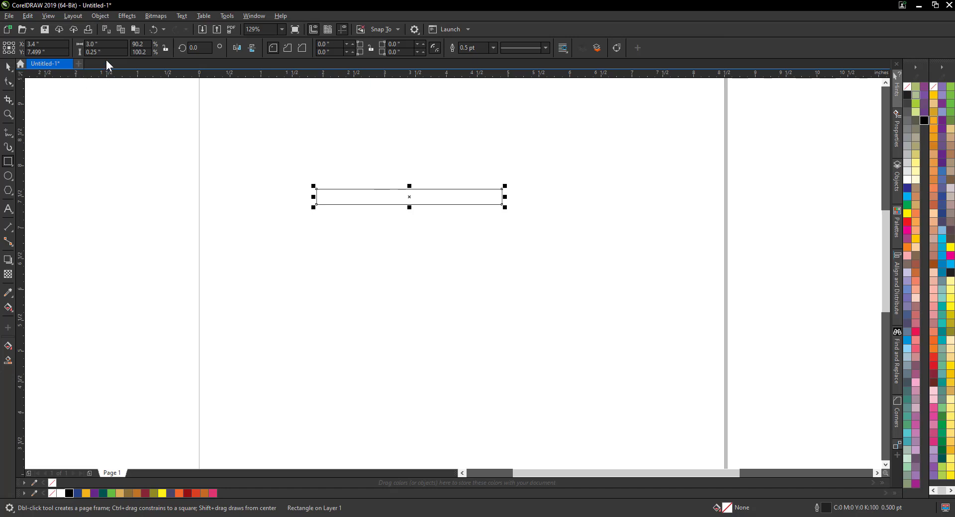
click(97, 44)
text(3.25)
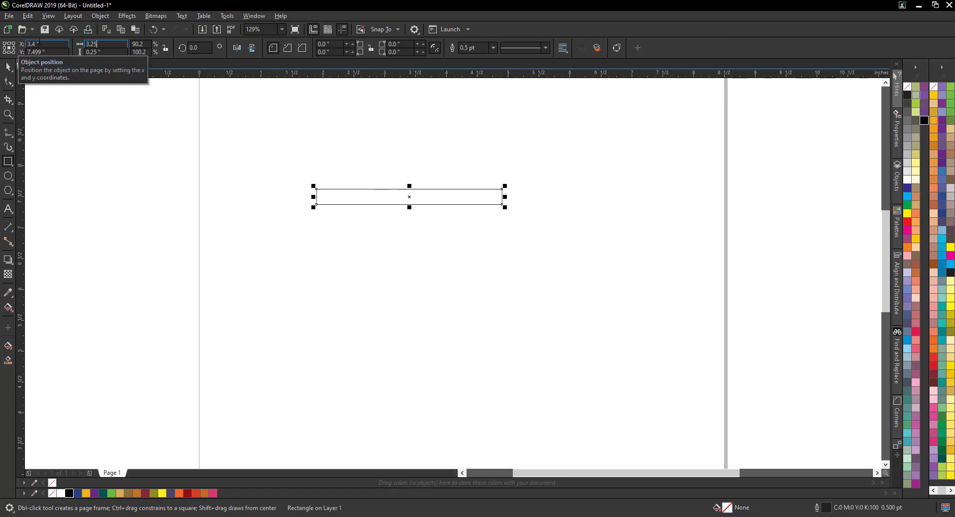
key(Return)
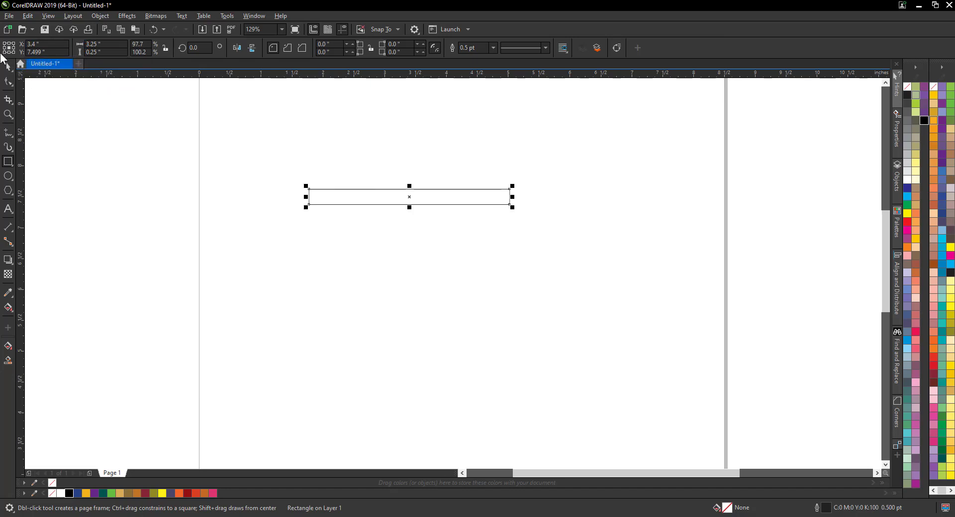
Round the rectangle's corners fully to a 0.125 inch radius so both ends are semicircular.
click(8, 83)
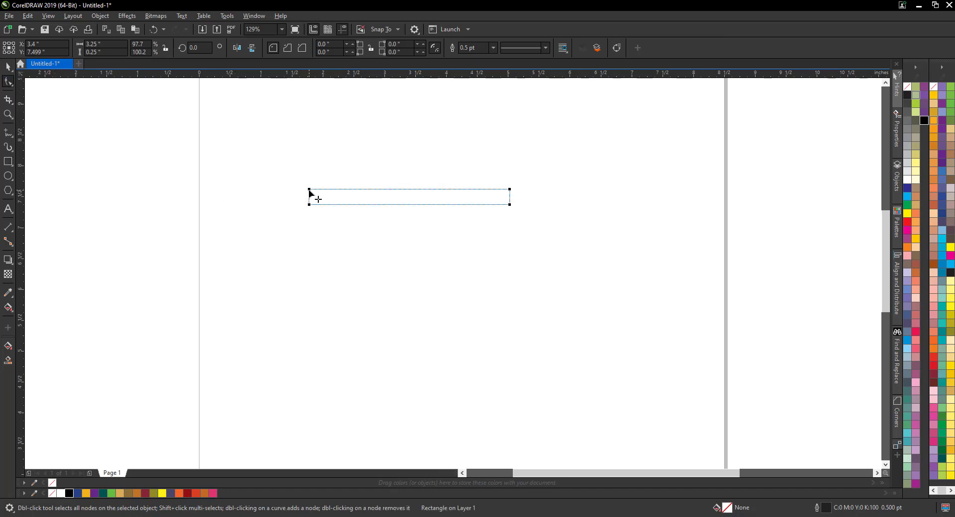
drag(310, 190, 318, 195)
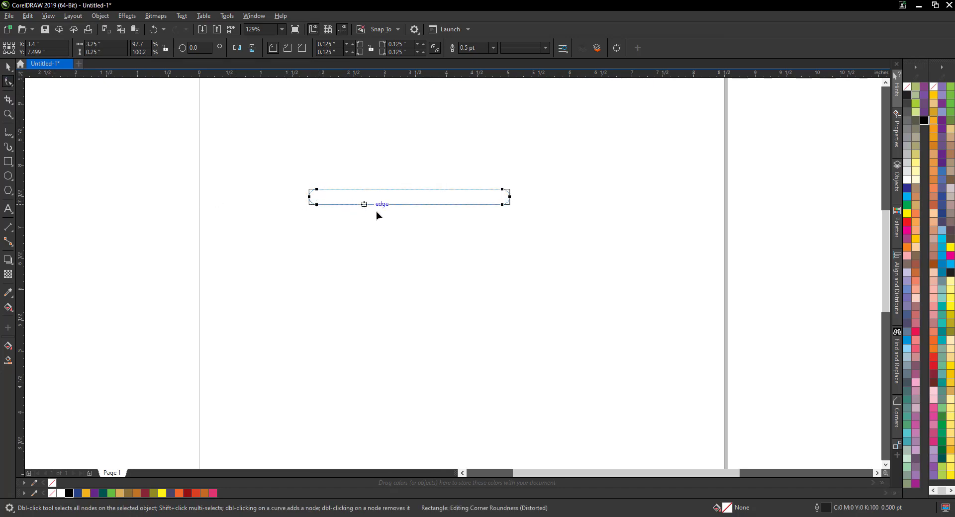
drag(393, 213, 393, 213)
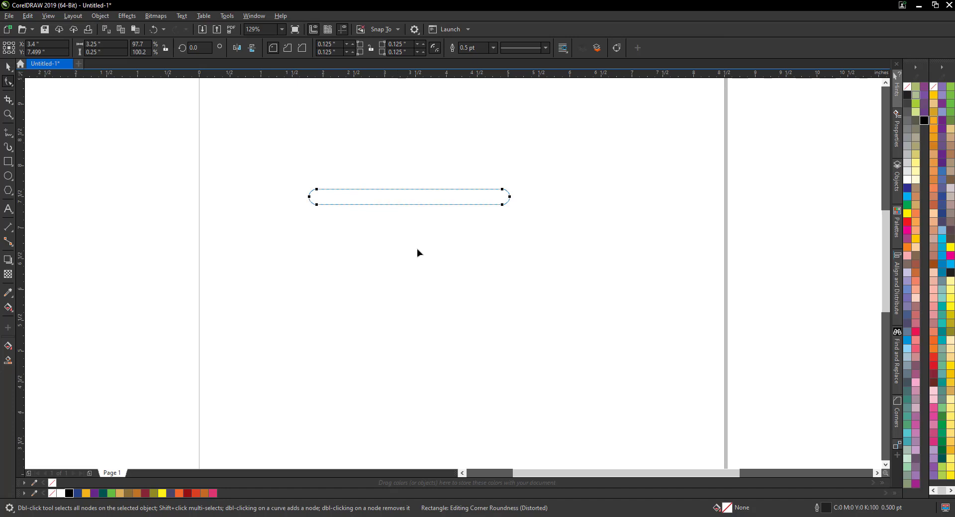
Duplicate the rounded bar straight down and repeat the duplication to make four evenly spaced horizontal bars.
click(8, 66)
drag(429, 198, 422, 237)
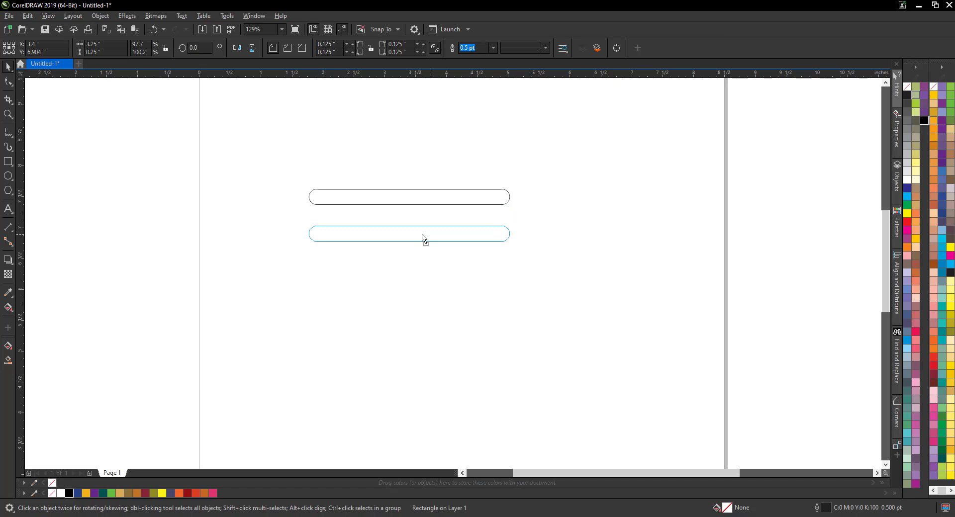
drag(422, 237, 422, 238)
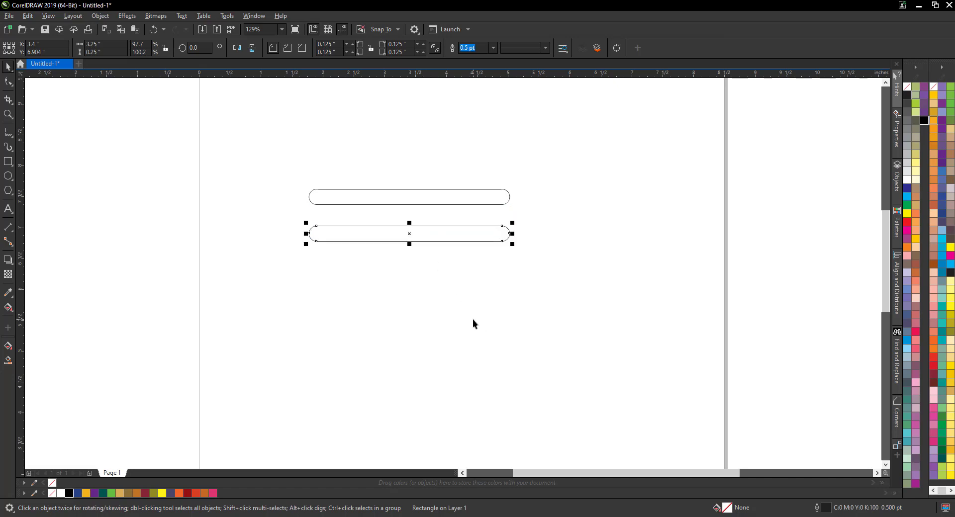
key(ctrl+r)
key(ctrl+r)
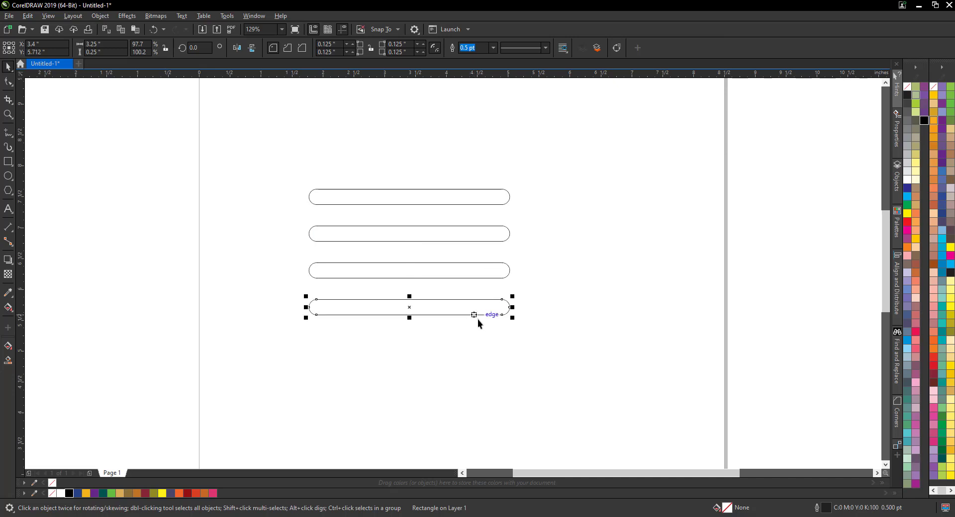
Duplicate all four horizontal bars in place and rotate the copies 90 degrees to form a crossing grid.
drag(243, 168, 572, 356)
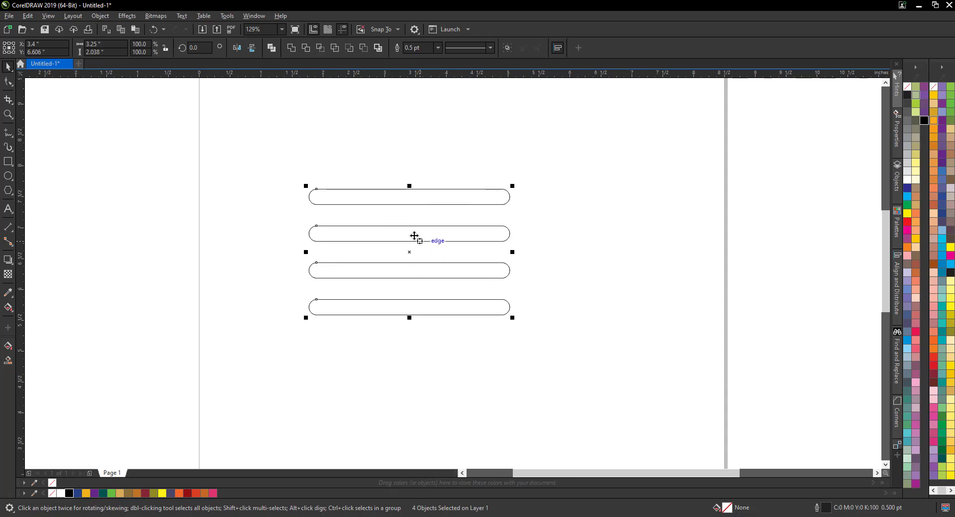
click(205, 47)
text(90)
key(Return)
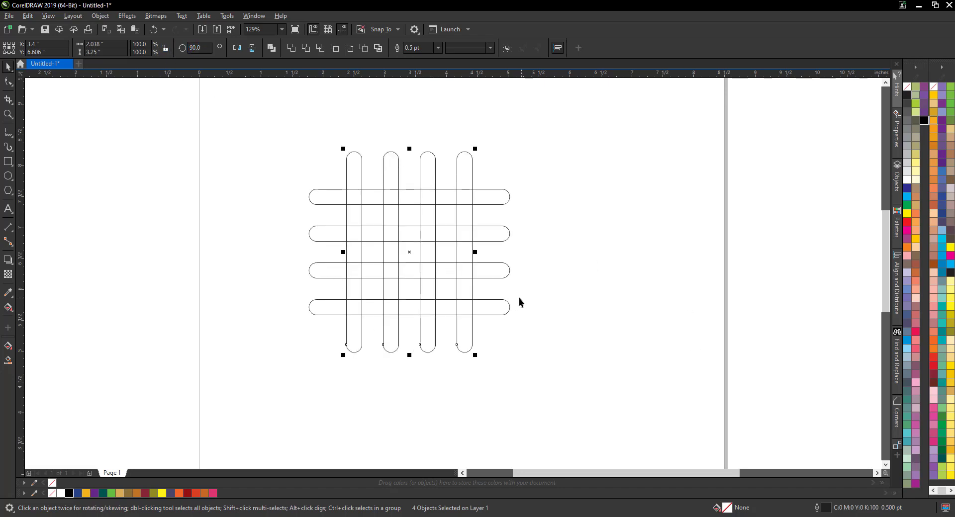
Smart Fill the lower end of the leftmost vertical bar and the left ends of all four horizontal bars in blue-grey.
click(7, 114)
drag(287, 126, 560, 386)
key(space)
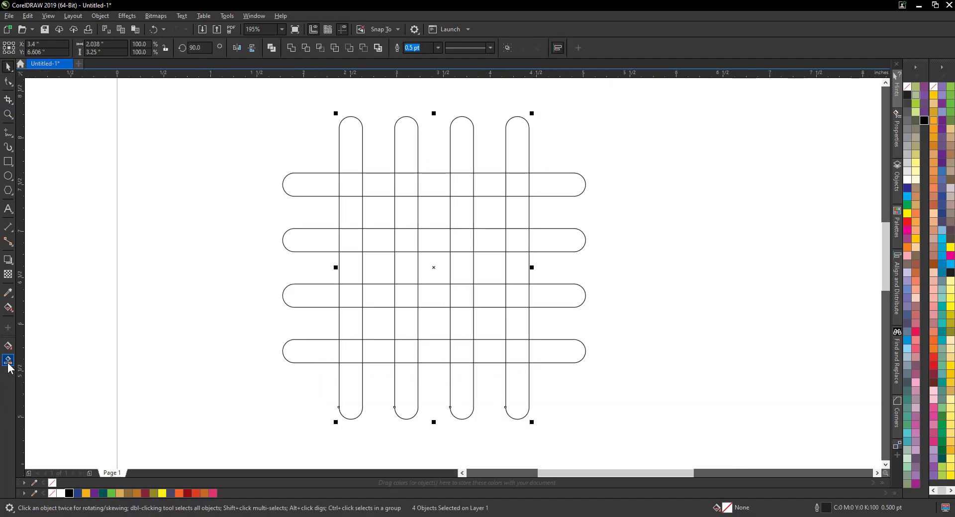
click(7, 360)
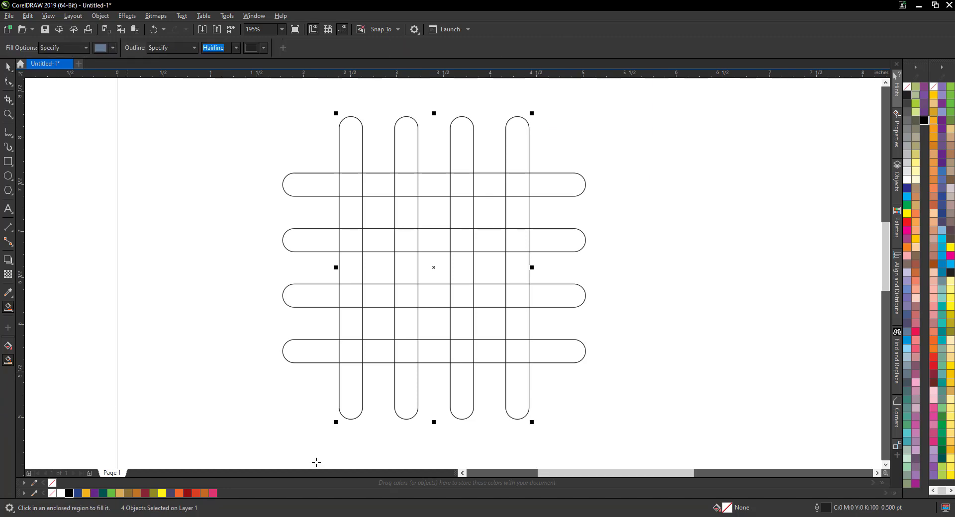
click(357, 397)
click(298, 348)
click(301, 299)
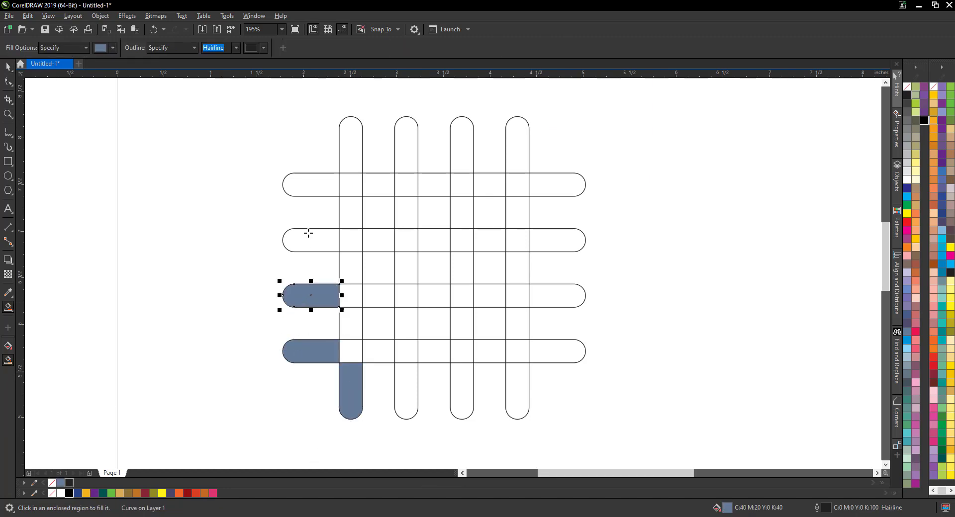
click(311, 192)
key(ctrl+z)
click(321, 247)
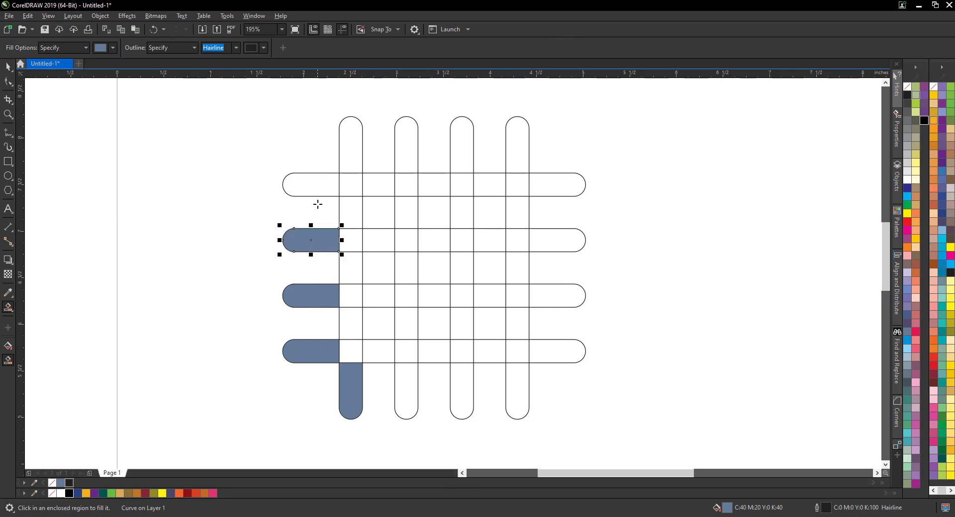
click(318, 192)
Smart Fill the upper ends of the four vertical bars in the same blue-grey.
click(352, 152)
click(406, 150)
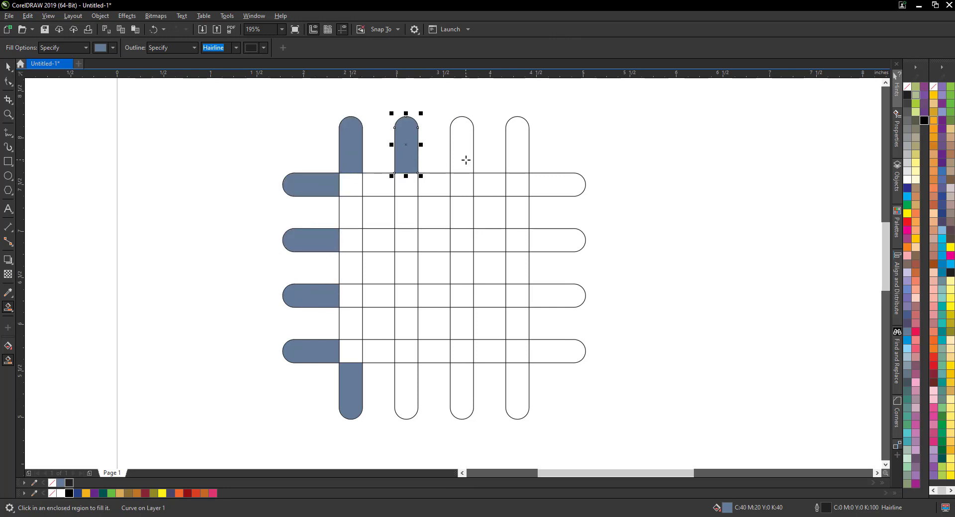
click(463, 159)
click(515, 162)
Smart Fill the right ends of the four horizontal bars and the lower ends of the remaining three vertical bars.
click(558, 182)
click(559, 231)
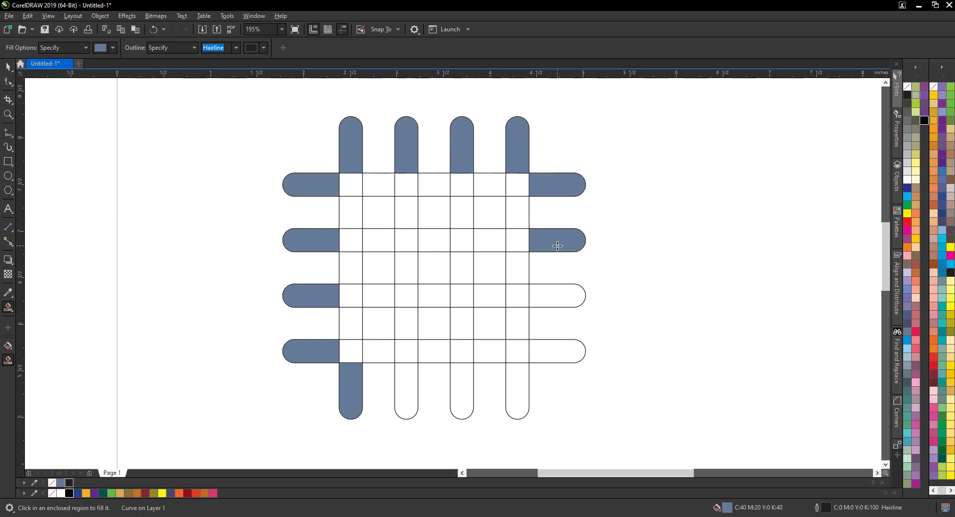
click(558, 295)
click(558, 351)
click(518, 397)
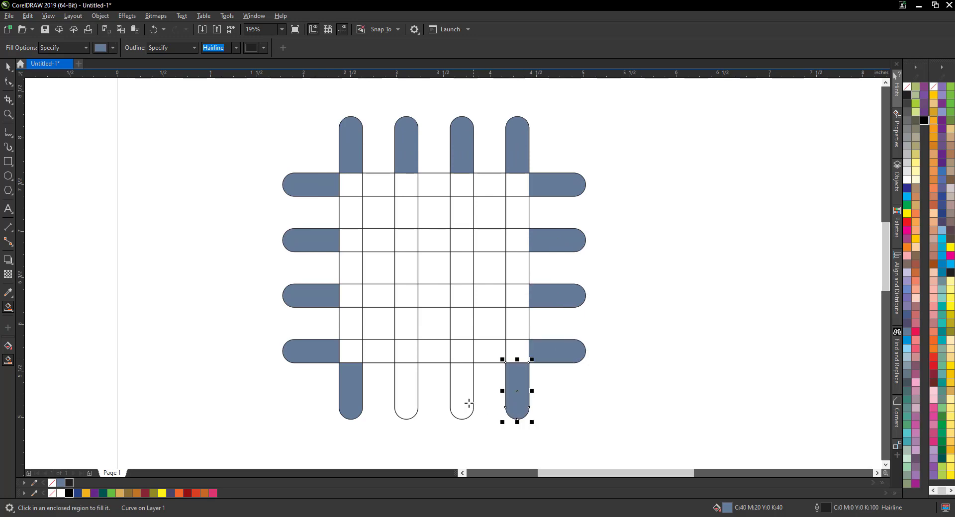
click(466, 402)
click(406, 397)
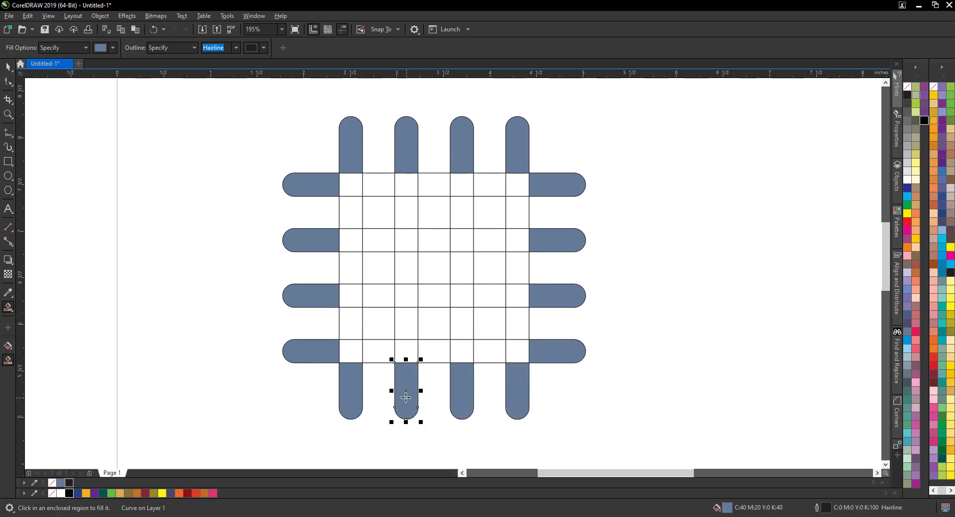
Smart Fill the squares where the lowest horizontal bar crosses the first, second and third vertical bars.
click(348, 353)
click(379, 353)
click(407, 352)
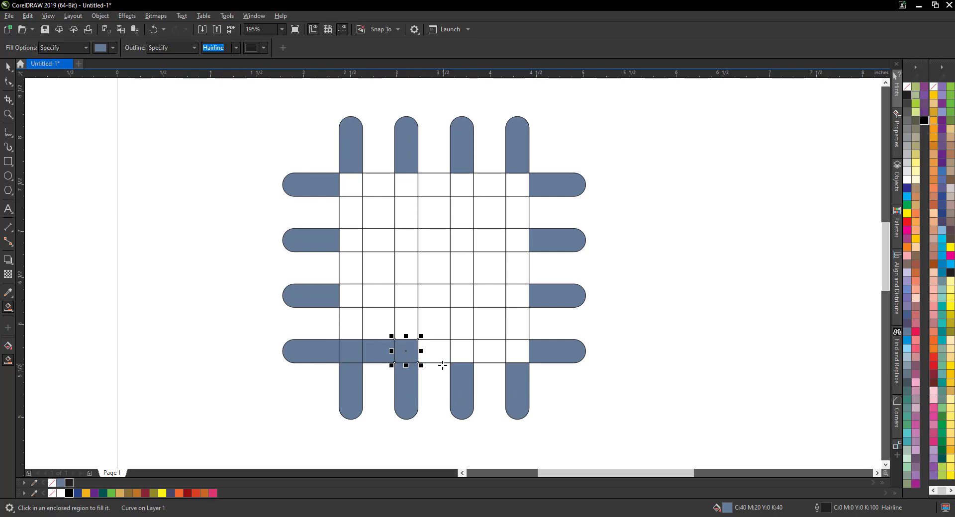
key(ctrl+z)
key(ctrl+z)
click(410, 351)
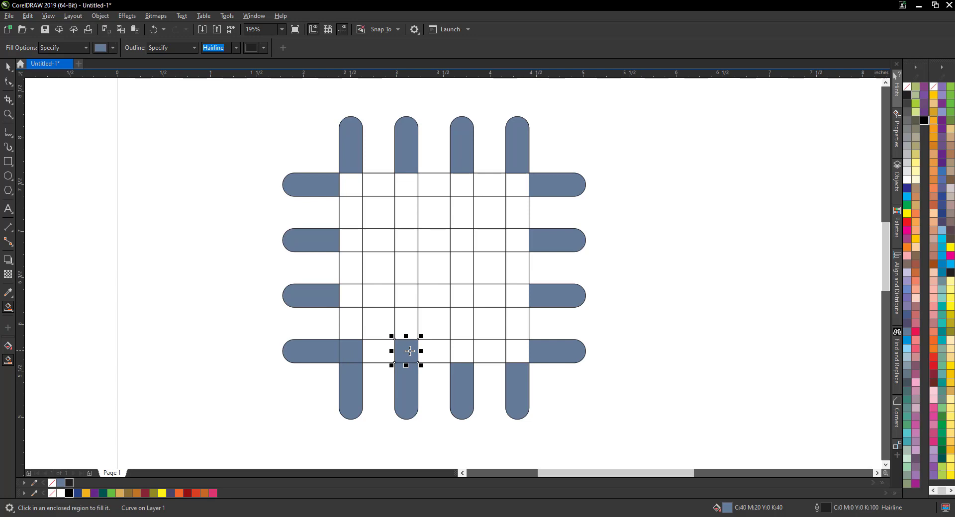
click(460, 352)
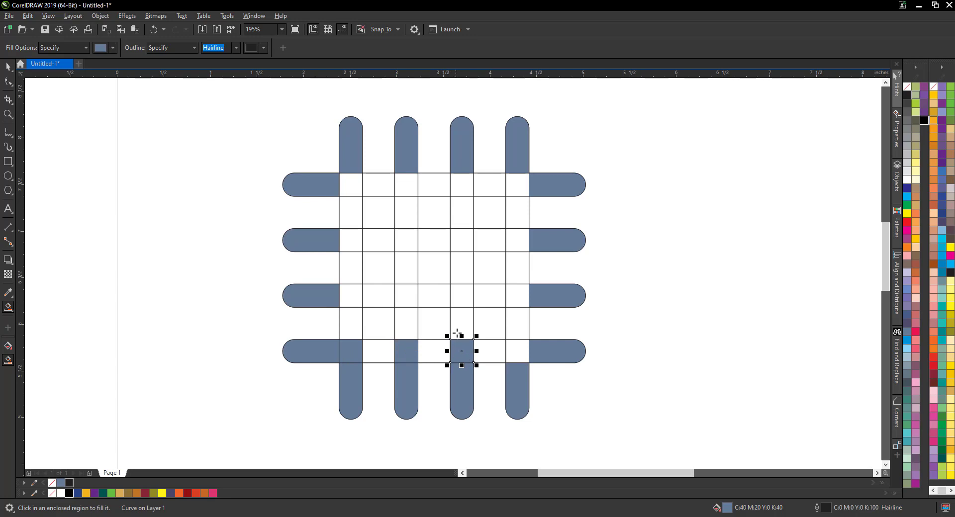
Smart Fill the remaining segments and crossings of the third vertical bar up to its upper end.
click(460, 323)
click(458, 297)
click(461, 268)
click(461, 238)
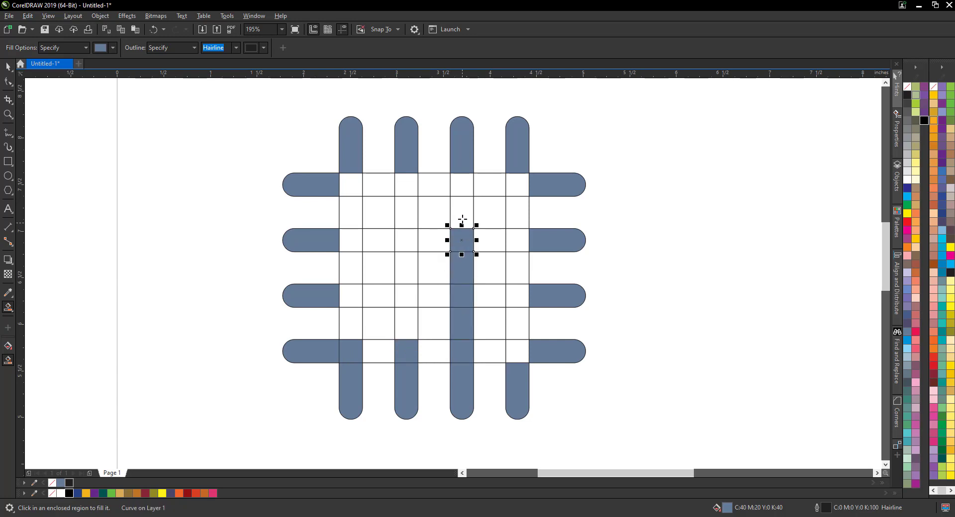
click(461, 214)
click(461, 189)
Smart Fill the remaining segments and crossings along the second vertical bar.
click(413, 182)
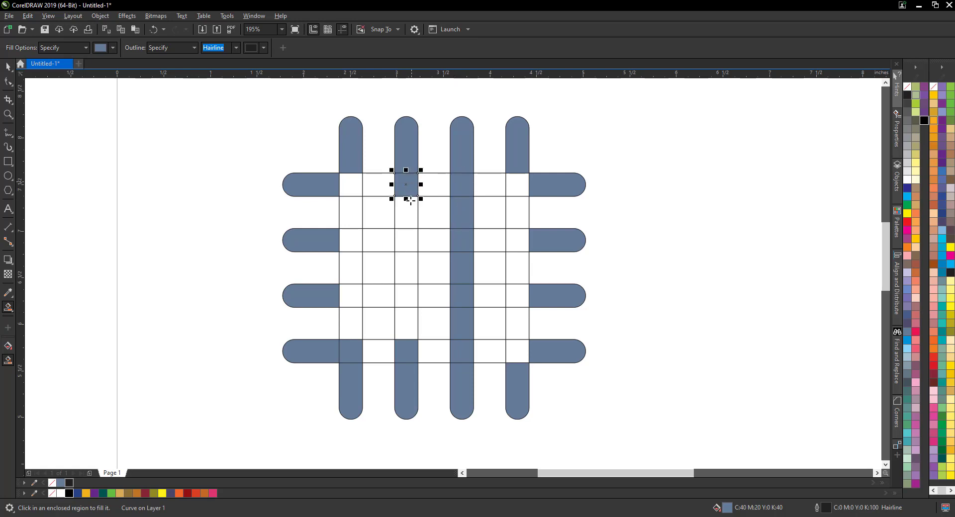
click(407, 212)
click(404, 240)
click(405, 266)
click(403, 292)
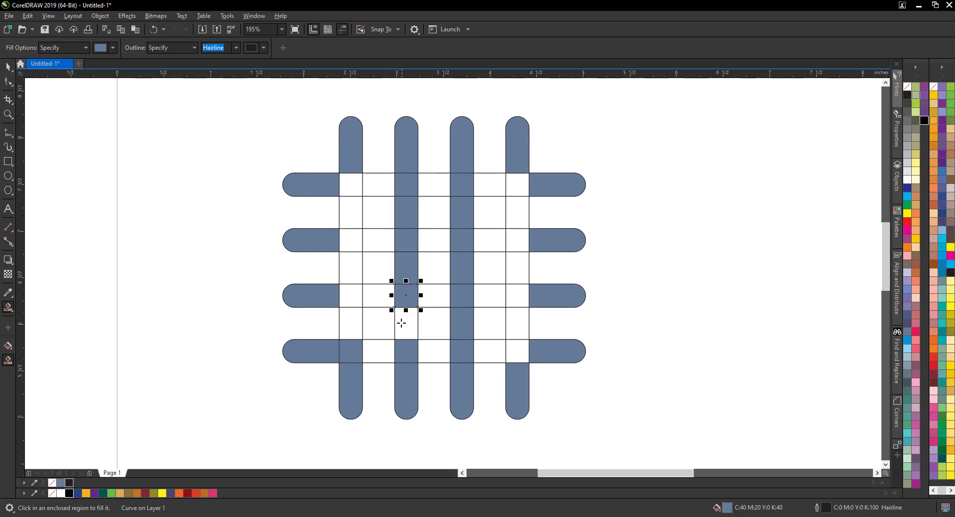
click(402, 323)
Smart Fill the remaining segments and outer crossings along the third horizontal bar from the top.
click(525, 296)
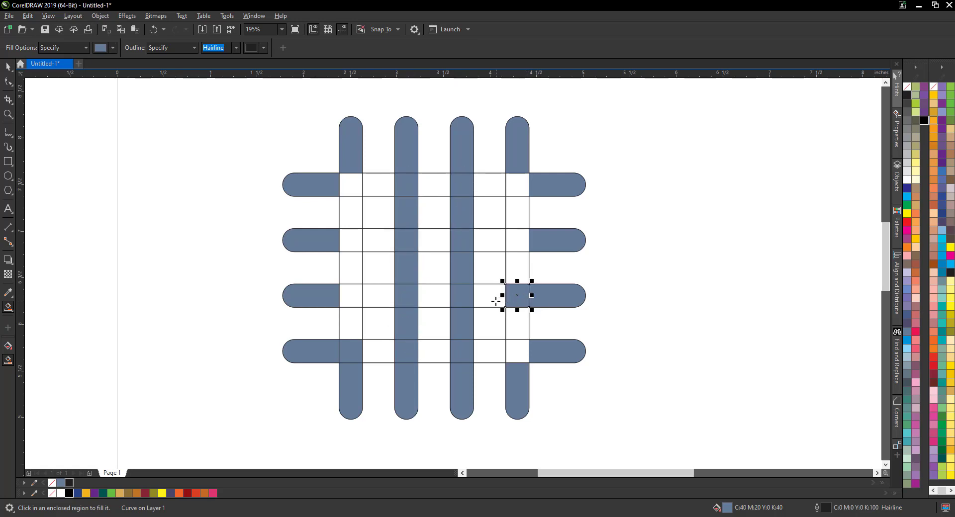
click(493, 300)
click(435, 300)
click(377, 300)
click(350, 296)
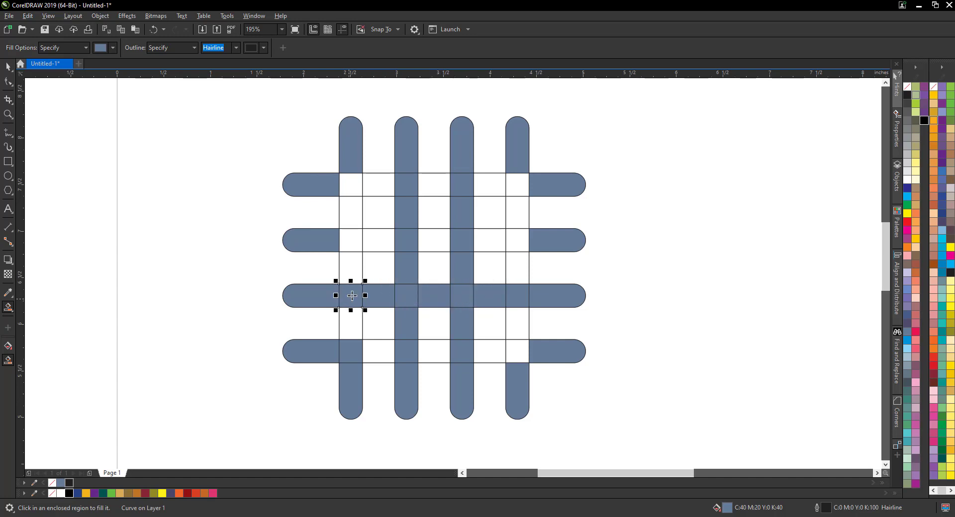
Smart Fill the remaining segments and outer crossings along the second horizontal bar from the top.
click(348, 240)
click(374, 242)
click(431, 240)
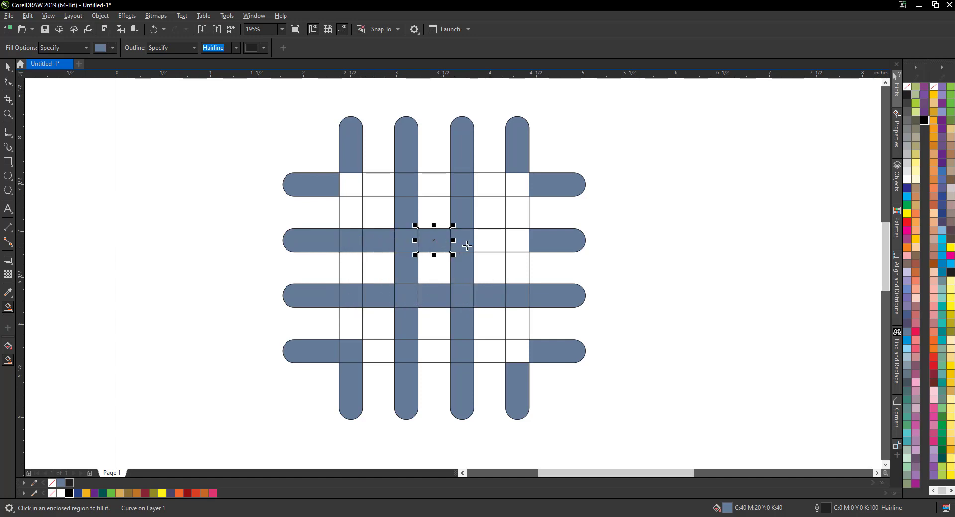
click(500, 243)
click(519, 243)
Smart Fill the remaining segments and outer crossings along the uppermost horizontal bar.
click(518, 192)
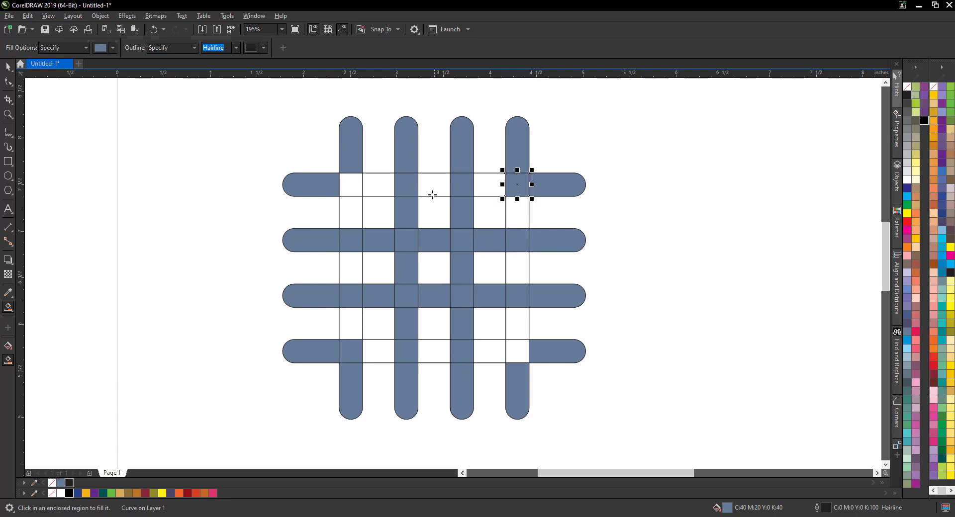
click(489, 185)
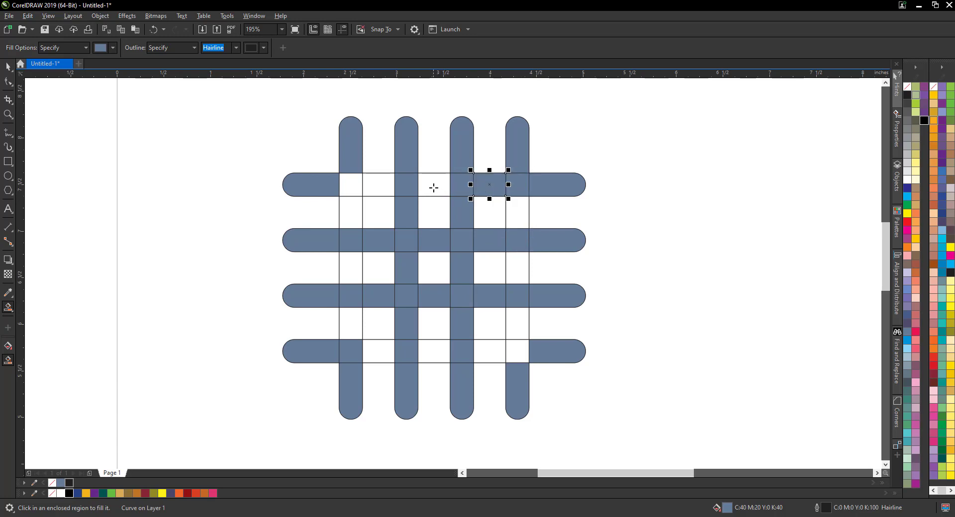
click(432, 187)
click(381, 185)
click(354, 185)
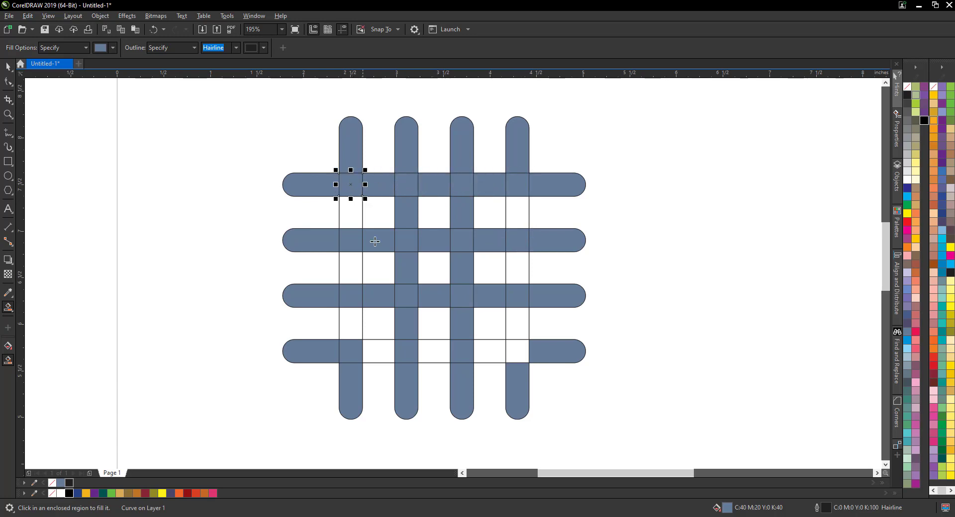
Smart Fill the remaining segments and the fourth crossing along the lowest horizontal bar.
click(512, 354)
click(488, 351)
click(462, 351)
click(407, 352)
click(419, 358)
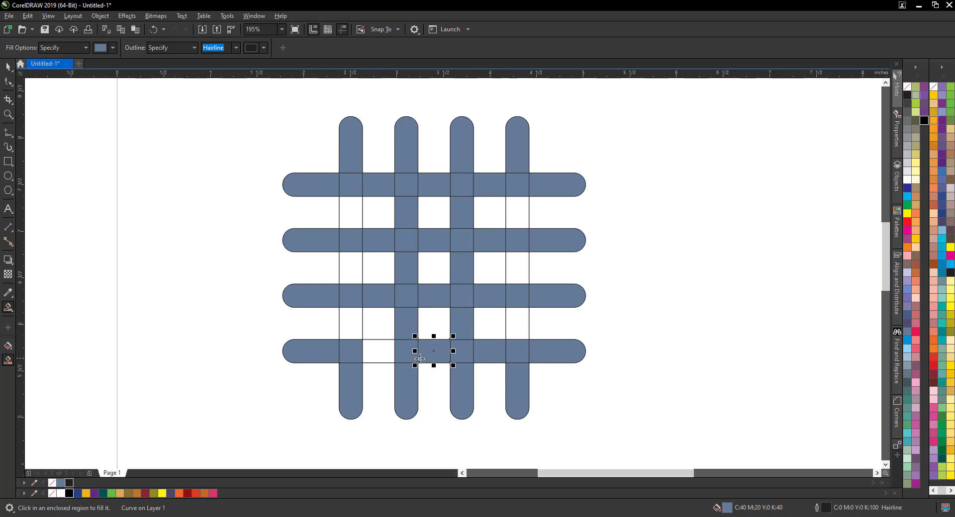
click(382, 356)
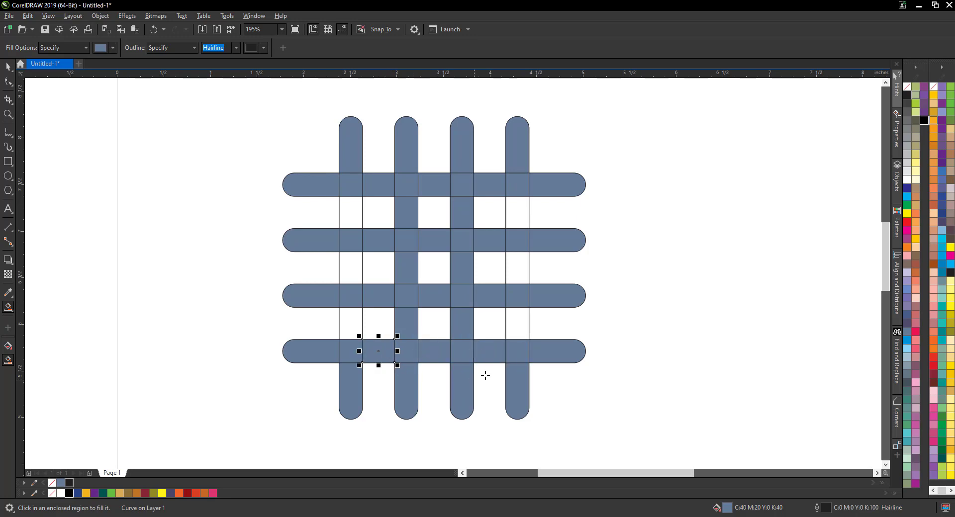
Smart Fill the remaining segments between the horizontal bars on the fourth and first vertical bars.
click(516, 334)
click(514, 280)
click(512, 219)
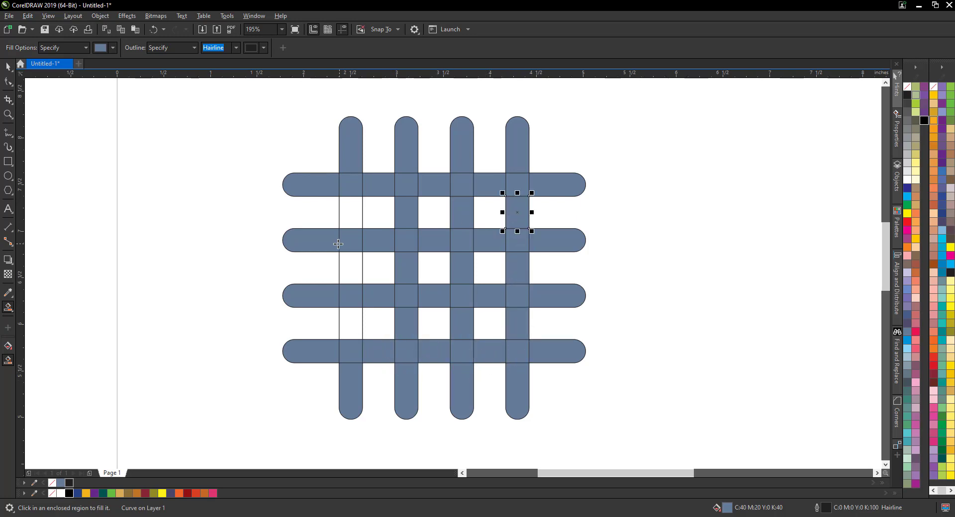
click(347, 216)
click(351, 262)
click(345, 313)
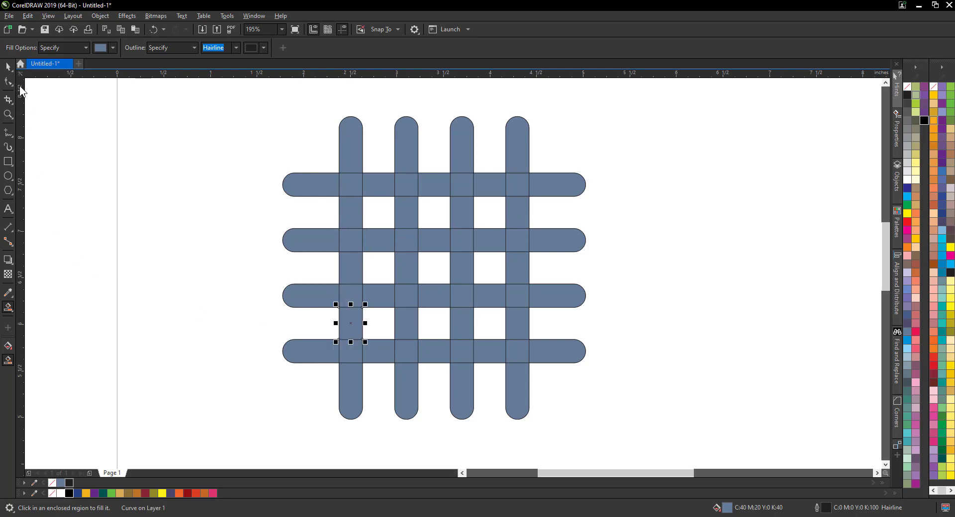
Color the five segments of the uppermost horizontal bar, without its crossings, orange PANTONE 485 UP.
click(8, 66)
click(625, 342)
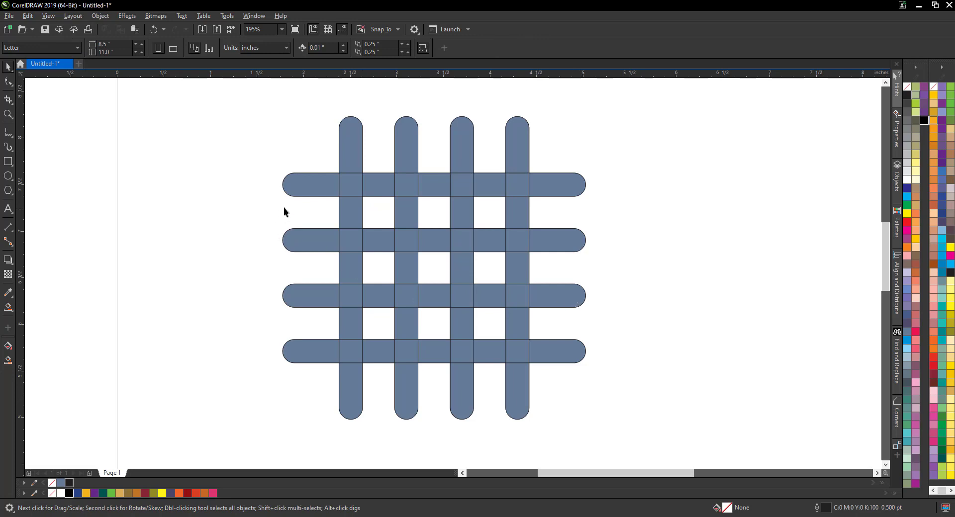
click(306, 185)
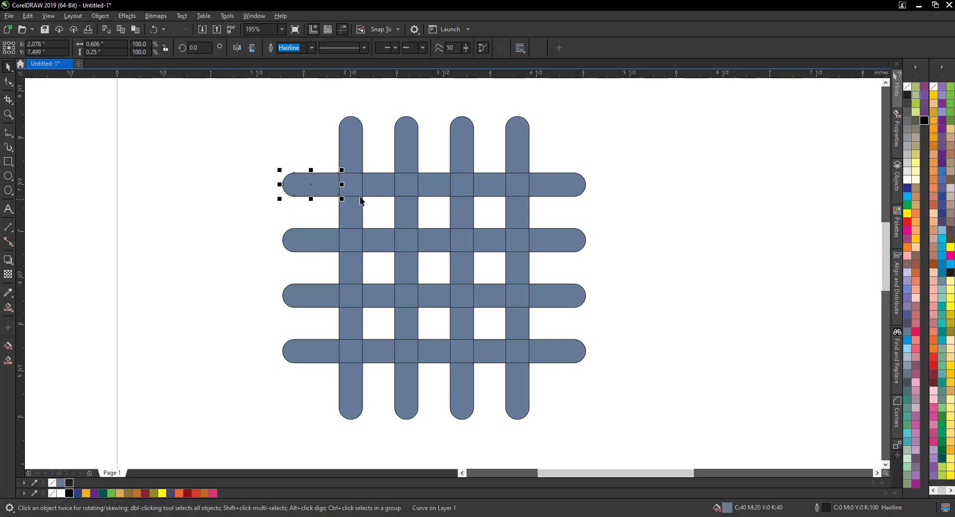
shift+click(378, 185)
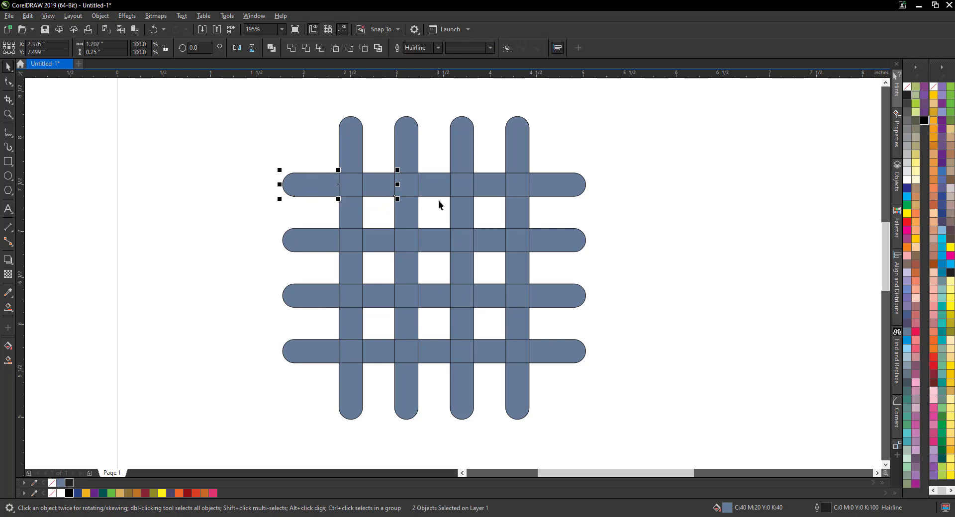
shift+click(436, 184)
shift+click(494, 189)
shift+click(549, 187)
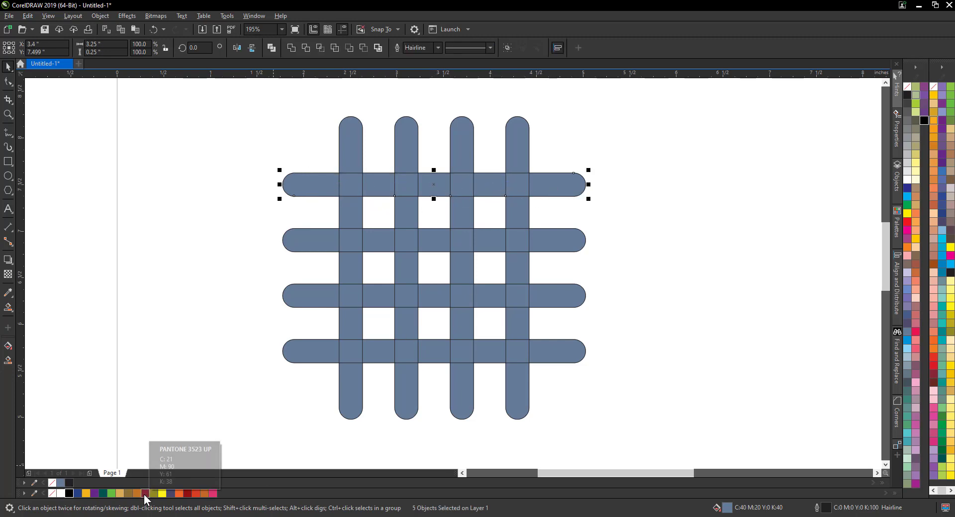
click(180, 493)
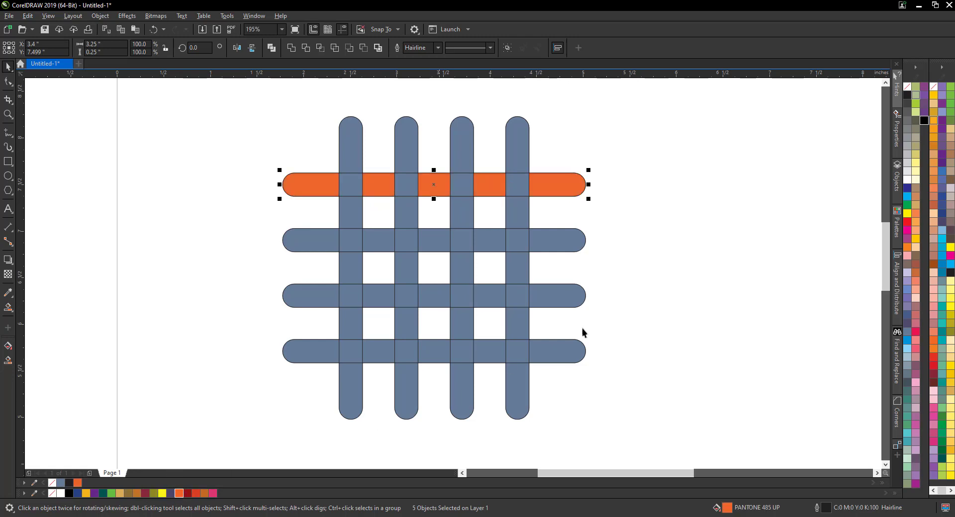
click(661, 236)
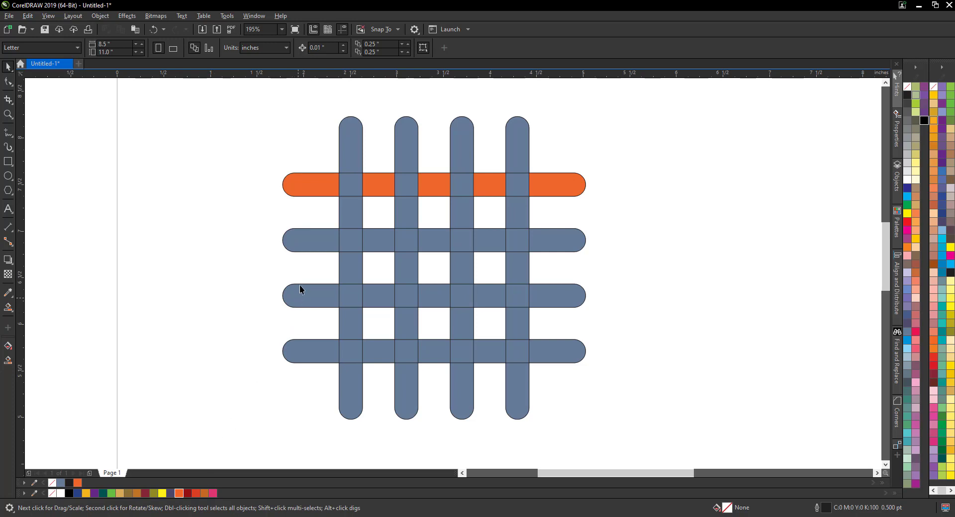
Color the five segments of the second horizontal bar from the top, without its crossings, green.
click(303, 245)
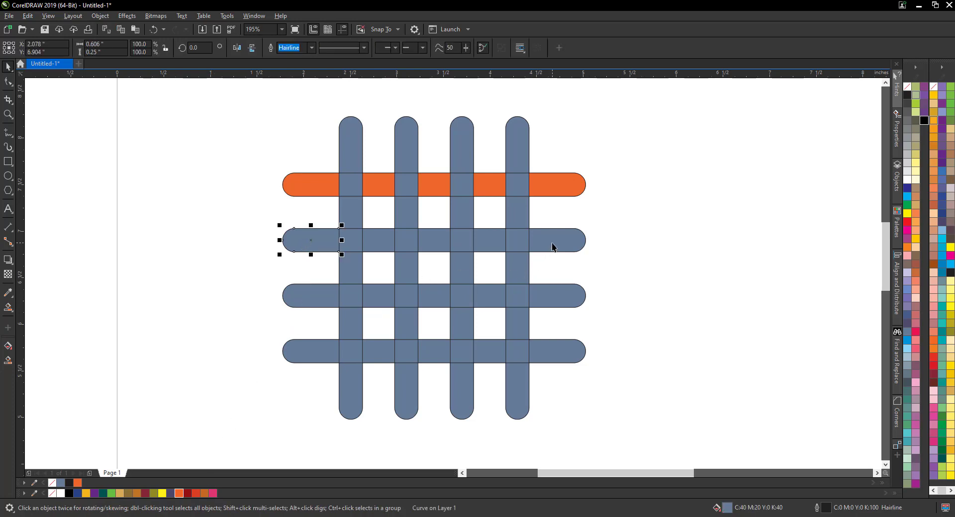
shift+click(369, 241)
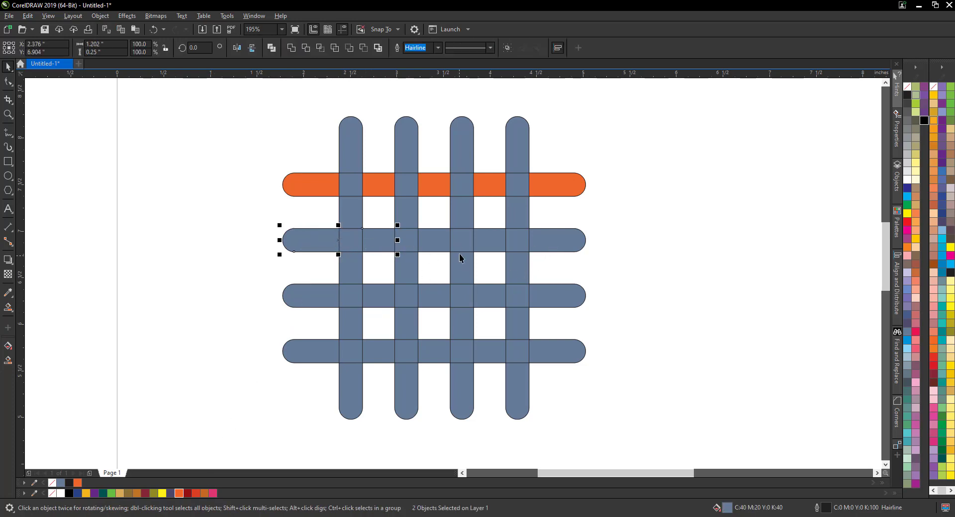
shift+click(435, 243)
shift+click(491, 248)
shift+click(542, 248)
click(195, 491)
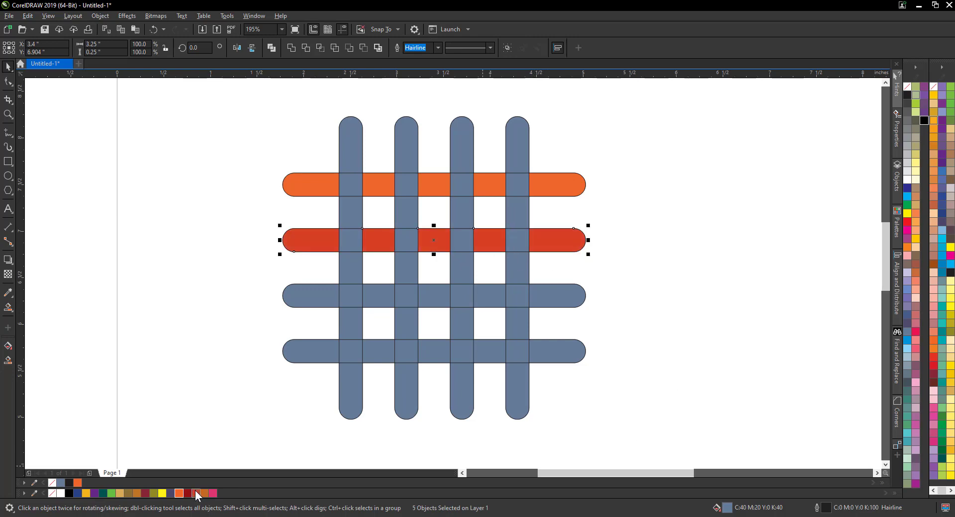
click(907, 205)
click(768, 255)
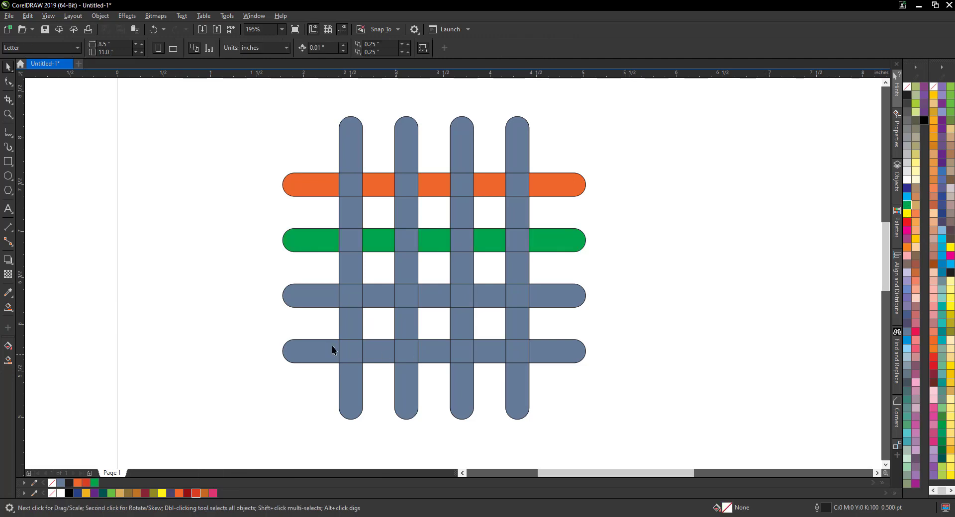
Color the five segments of the third horizontal bar from the top, without its crossings, brown PANTONE 7566 UP.
click(319, 295)
shift+click(382, 296)
shift+click(436, 298)
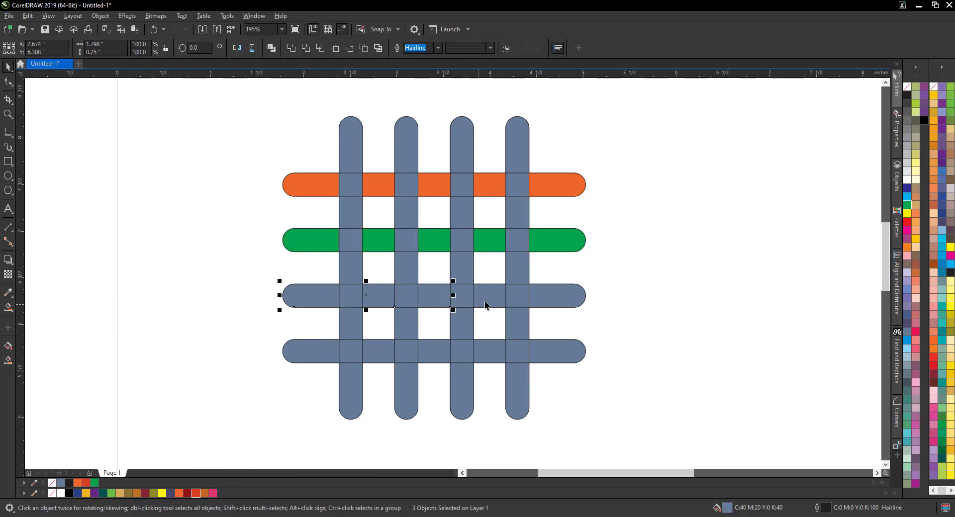
shift+click(486, 304)
shift+click(540, 304)
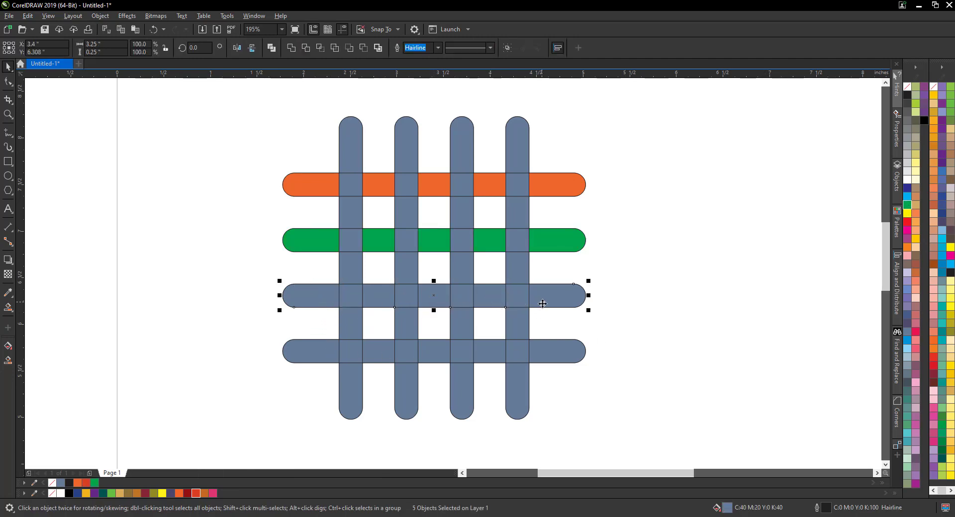
click(139, 493)
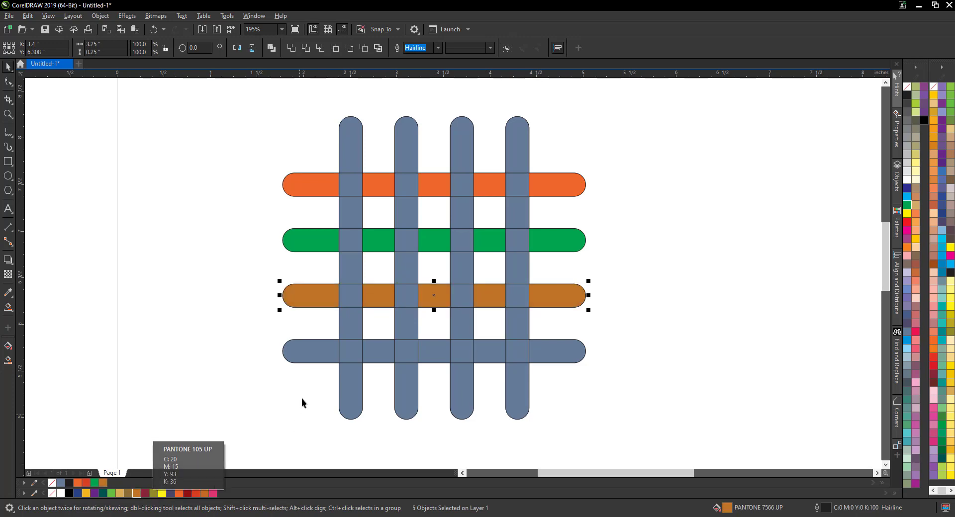
Color the five segments of the lowest horizontal bar, without its crossings, dark red.
click(316, 354)
shift+click(376, 353)
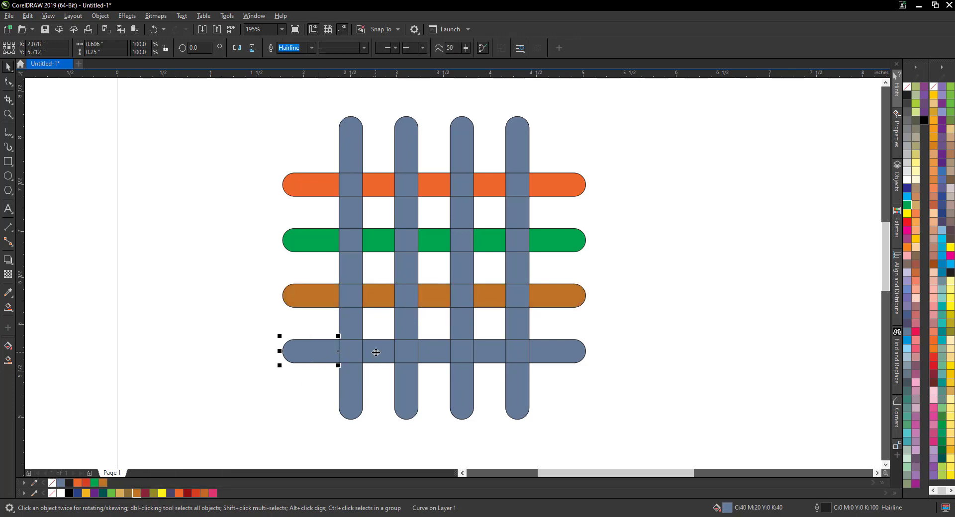
shift+click(434, 355)
shift+click(489, 357)
shift+click(557, 353)
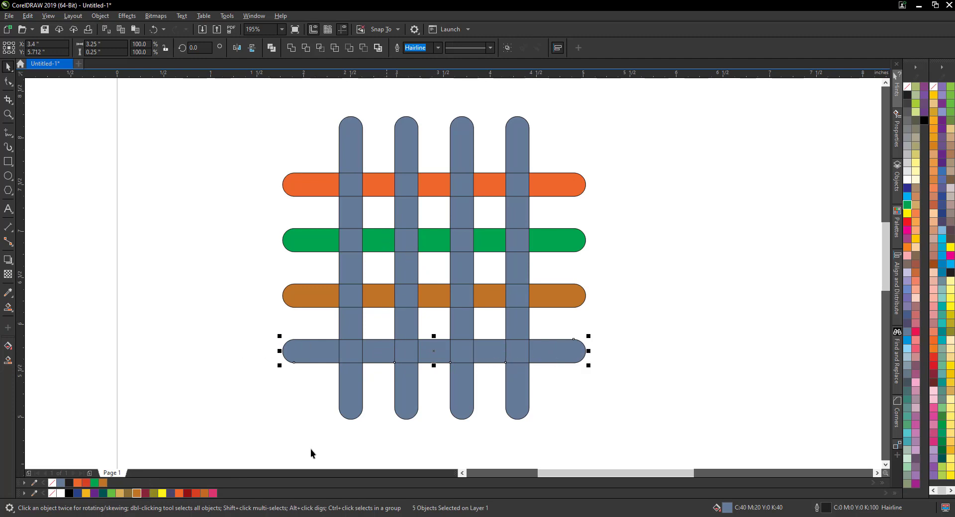
click(187, 494)
click(622, 278)
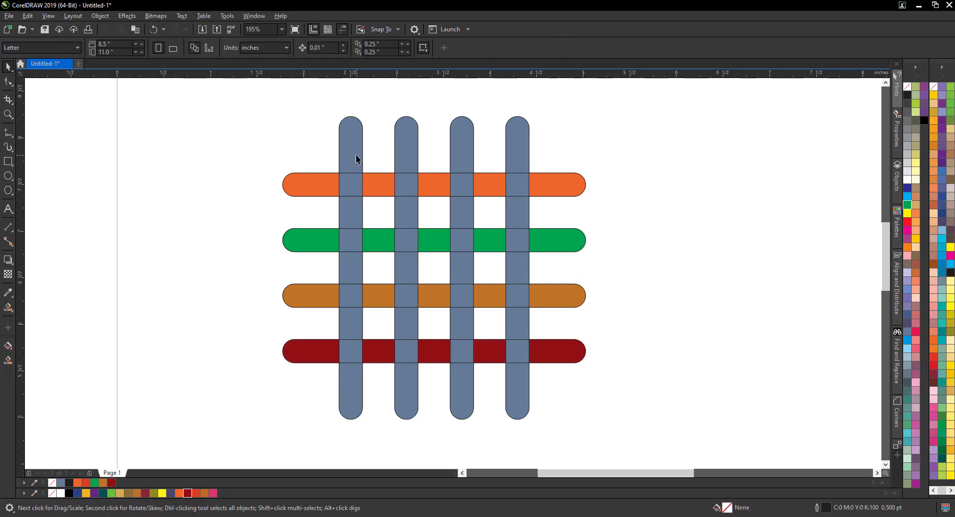
Color the five segments of the first vertical bar, without its crossings, dark teal PANTONE 2466 UP.
click(353, 149)
shift+click(344, 219)
shift+click(344, 266)
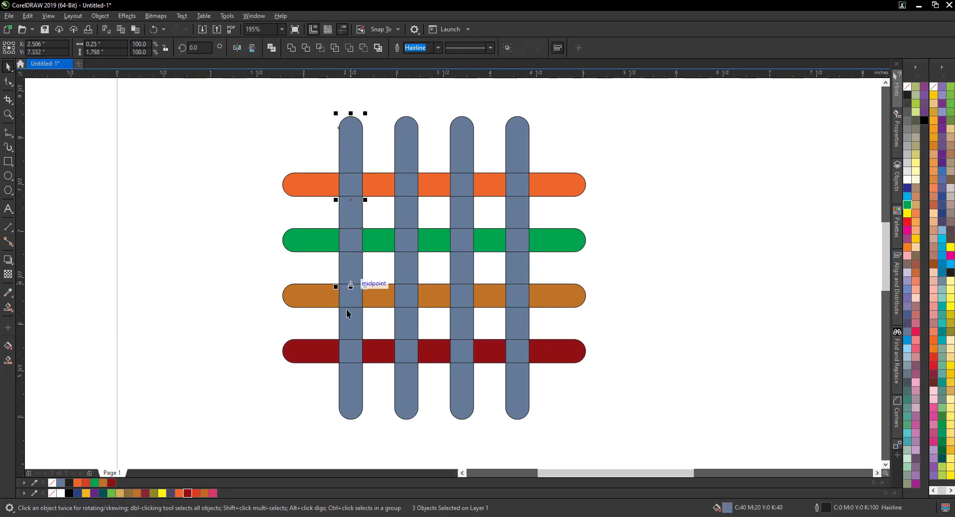
shift+click(351, 342)
shift+click(353, 383)
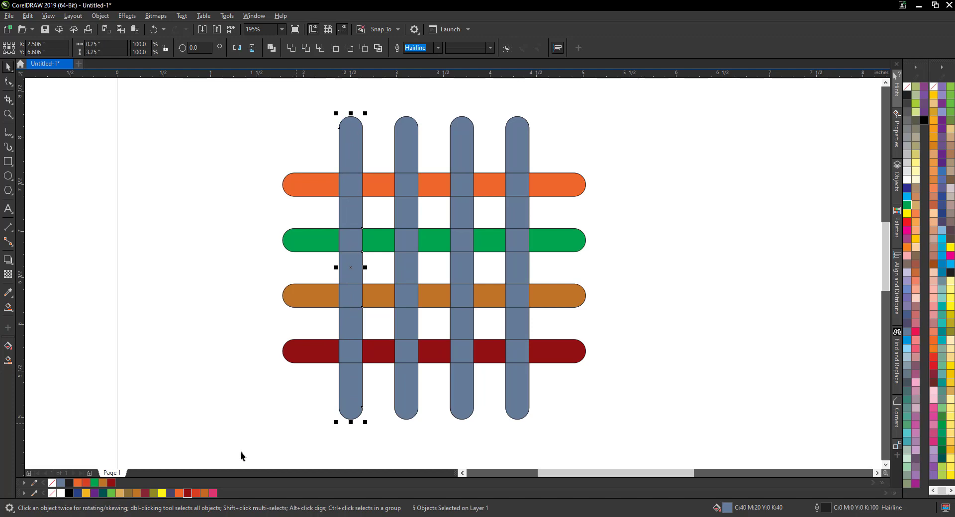
click(104, 493)
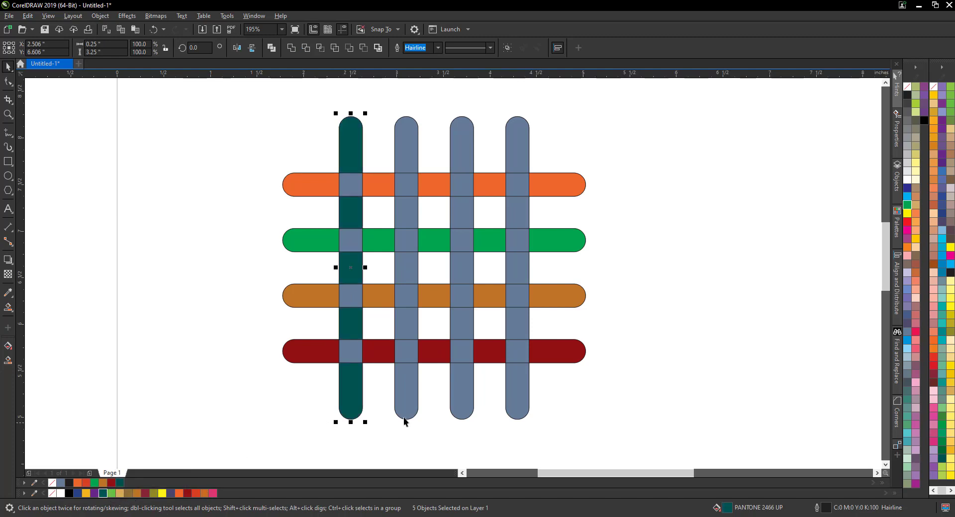
Color the five segments of the fourth vertical bar, without its crossings, cyan (C:100 M:0 Y:0 K:0).
click(520, 392)
shift+click(517, 318)
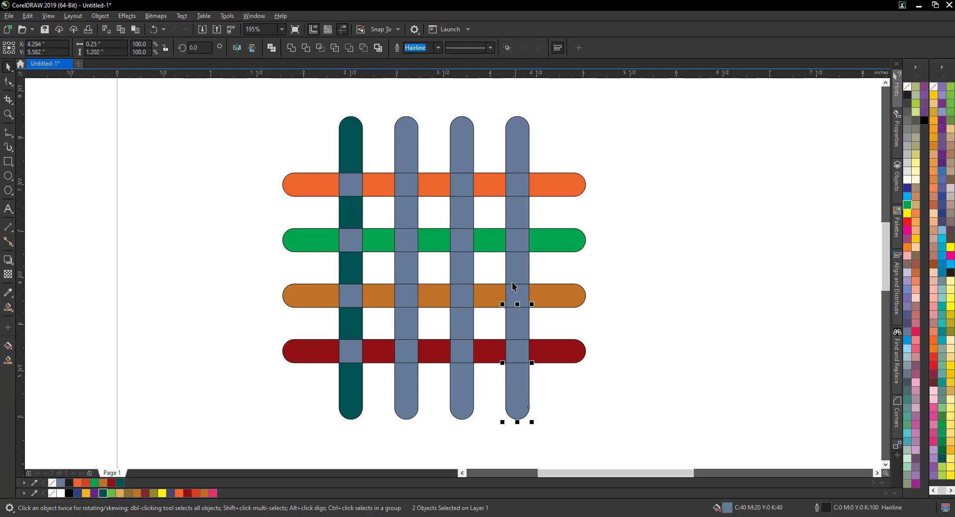
shift+click(517, 237)
shift+click(521, 184)
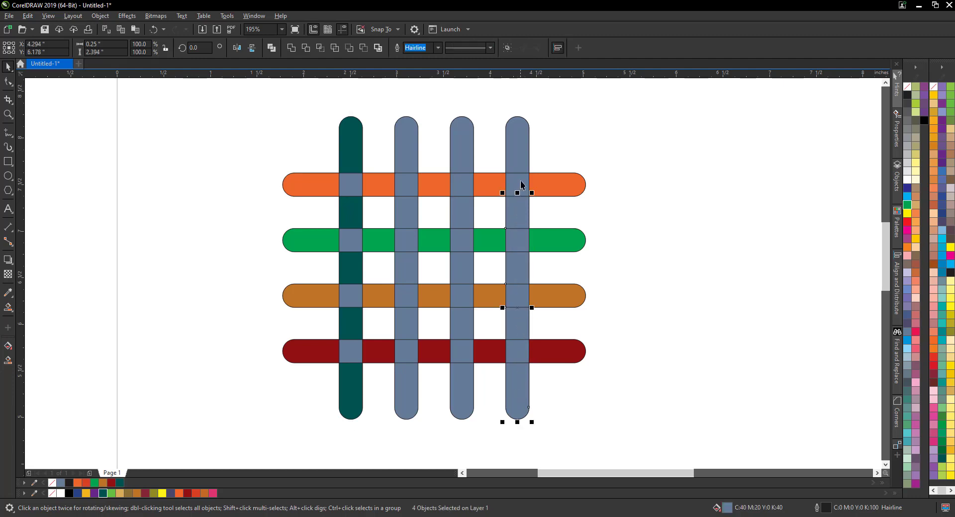
click(906, 197)
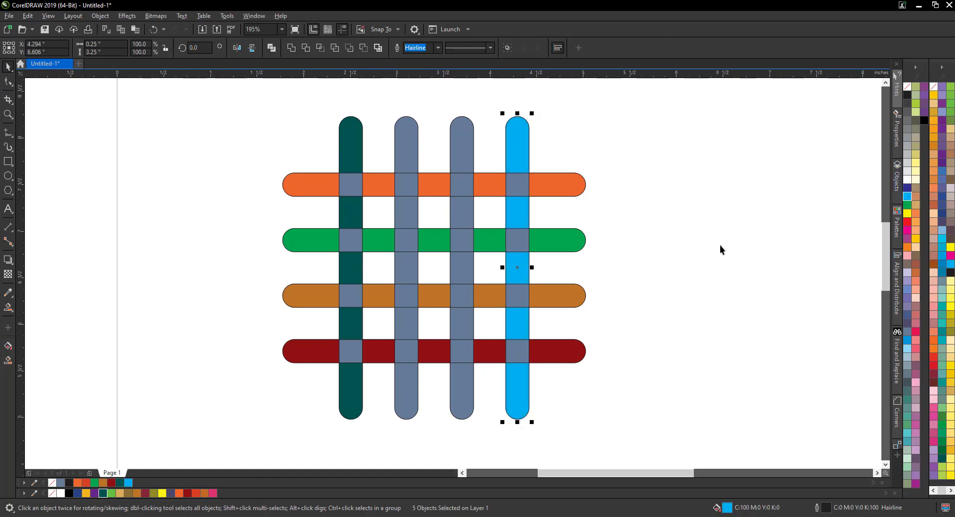
Color the five segments of the third vertical bar, without its crossings, yellow PANTONE 7405 UP.
click(458, 398)
shift+click(457, 327)
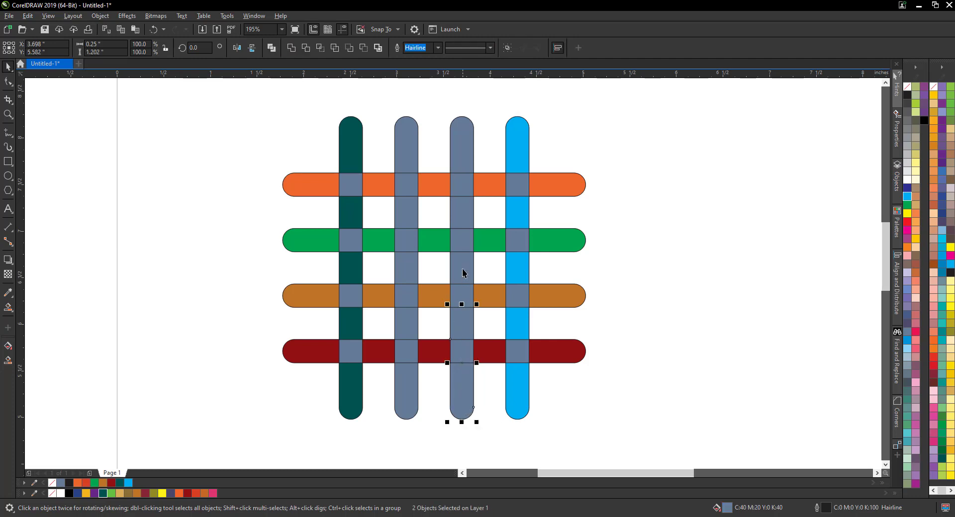
shift+click(461, 268)
shift+click(463, 214)
shift+click(465, 158)
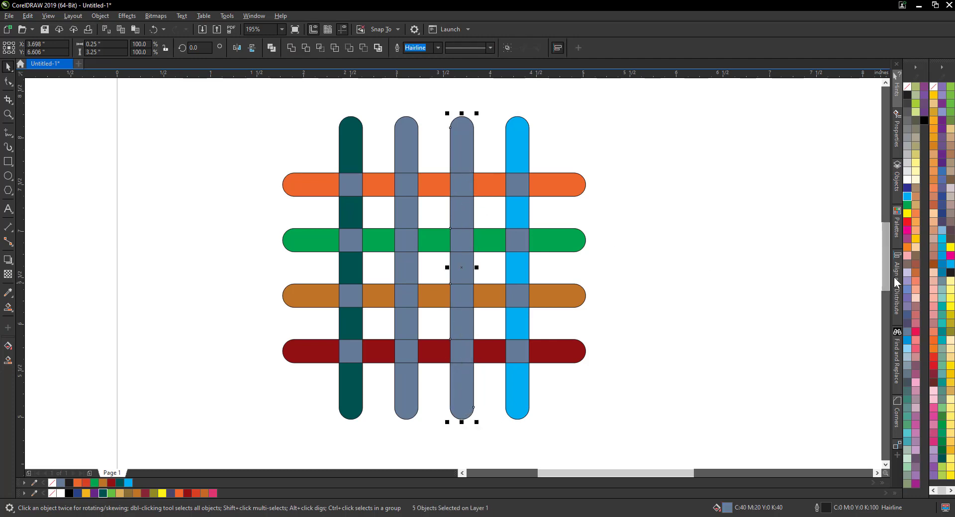
click(949, 274)
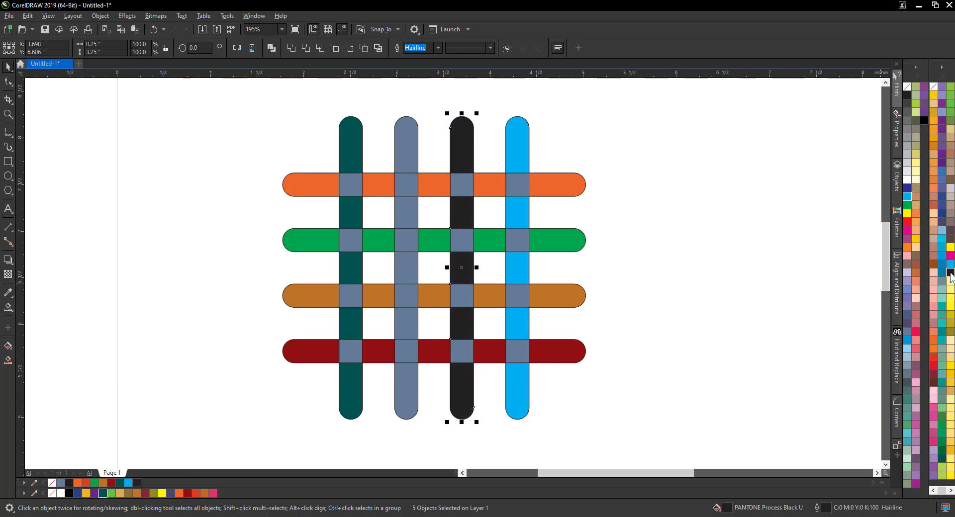
click(934, 366)
click(933, 374)
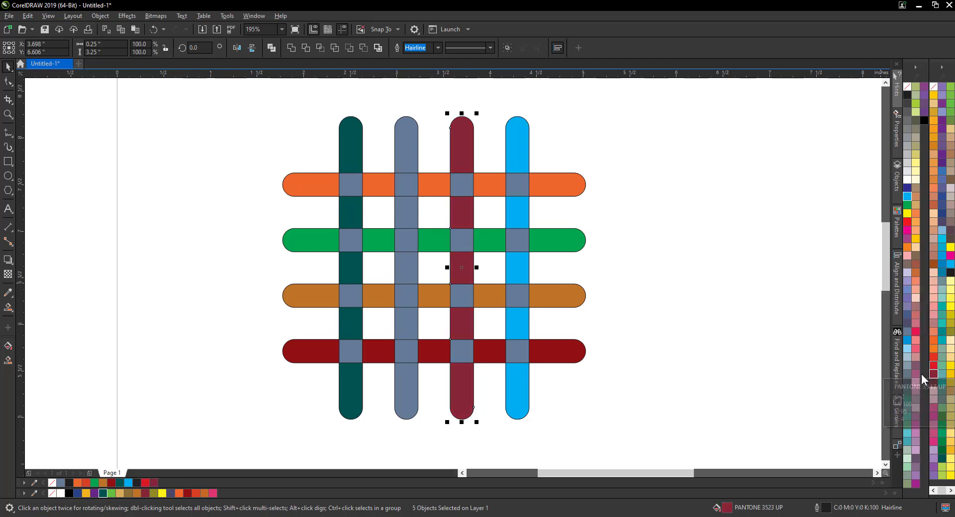
click(951, 376)
click(766, 324)
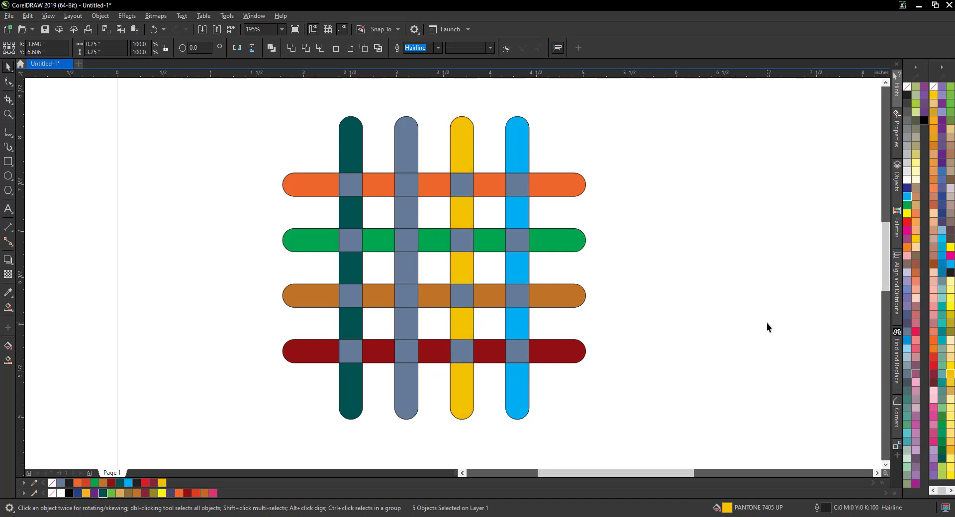
Color the five segments of the second vertical bar, without its crossings, pink PANTONE 7636 UP.
click(403, 402)
shift+click(411, 324)
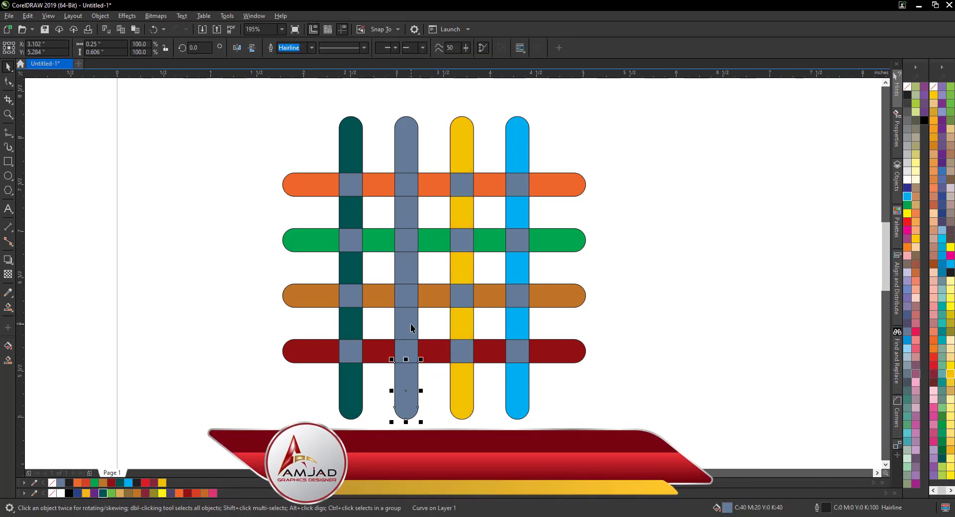
shift+click(407, 268)
shift+click(406, 219)
shift+click(406, 144)
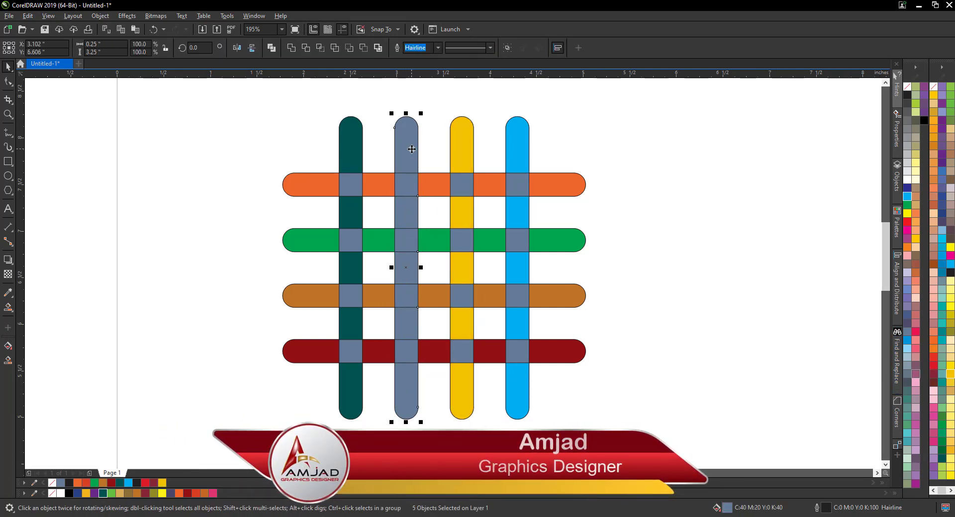
click(213, 493)
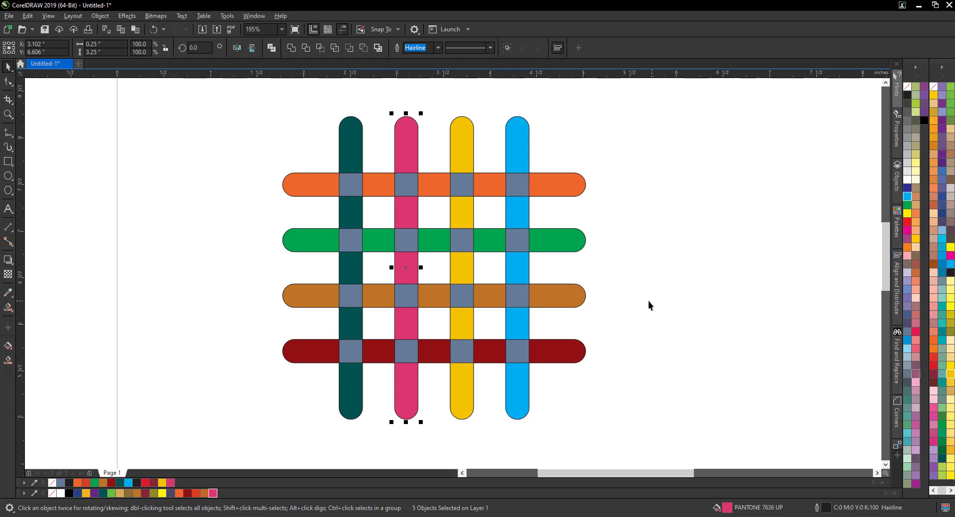
click(644, 153)
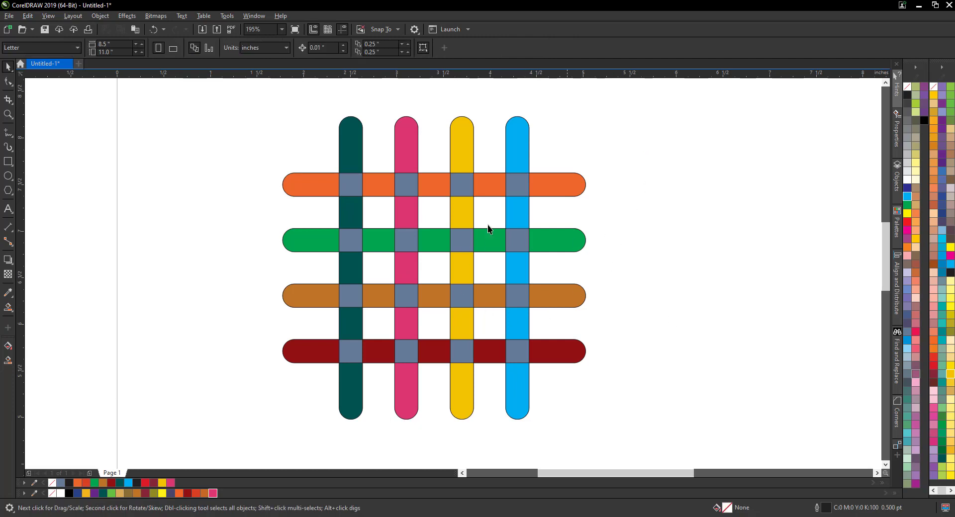
Fill the first vertical bar's four crossings, from top to bottom, with dark teal, green, dark teal and dark red.
click(348, 185)
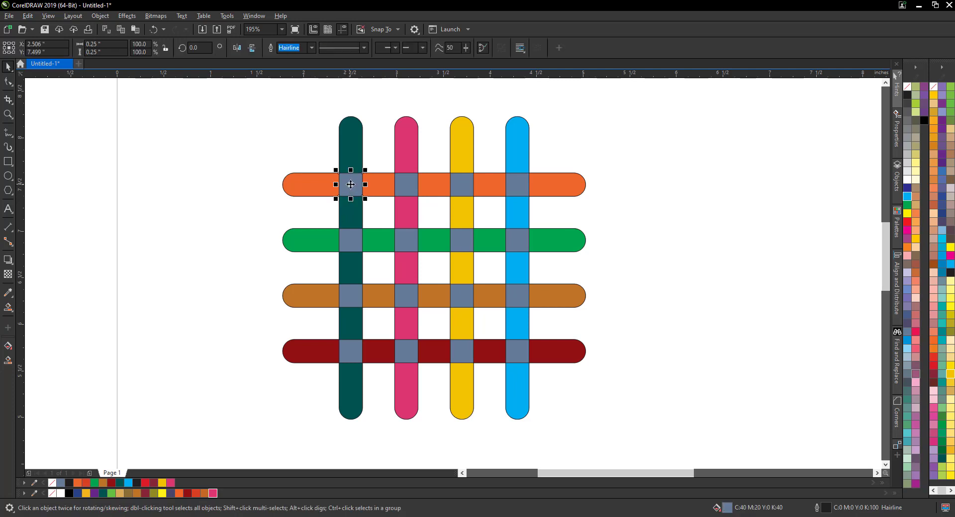
click(120, 483)
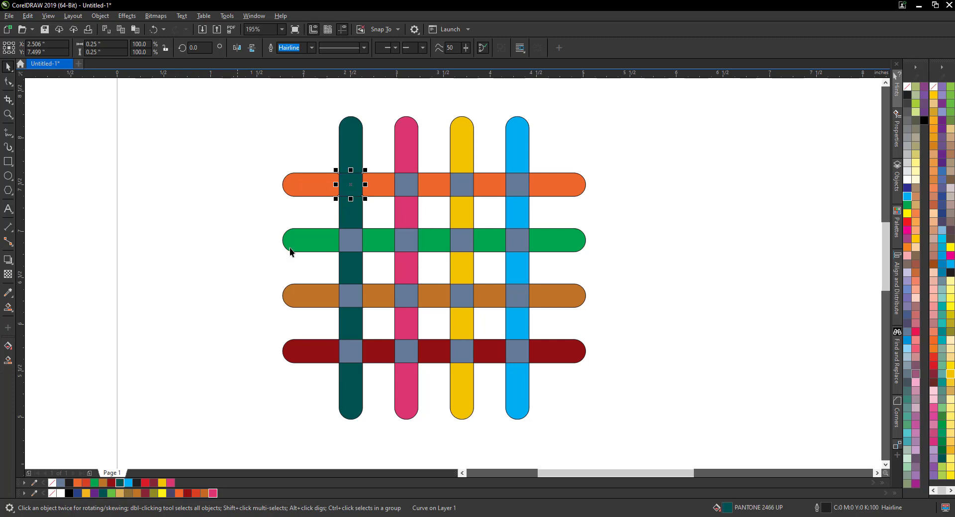
click(353, 238)
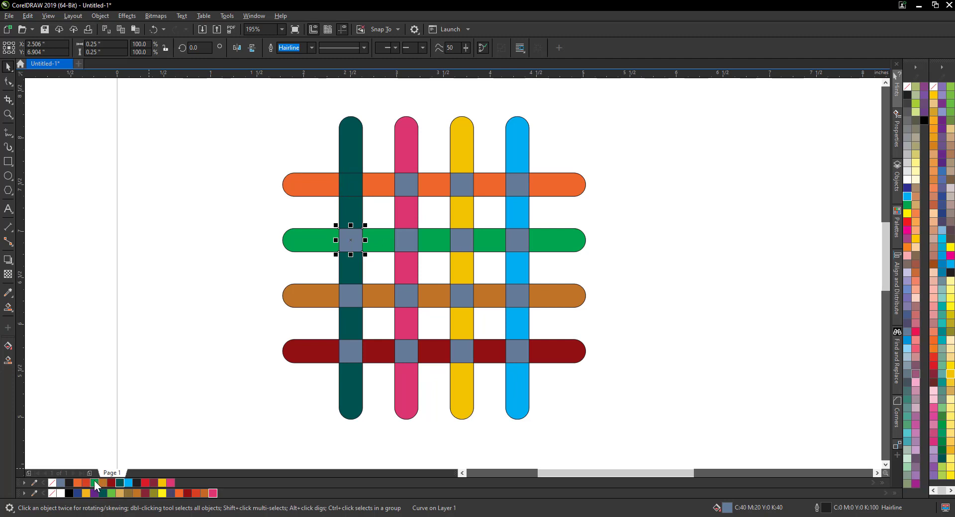
click(94, 480)
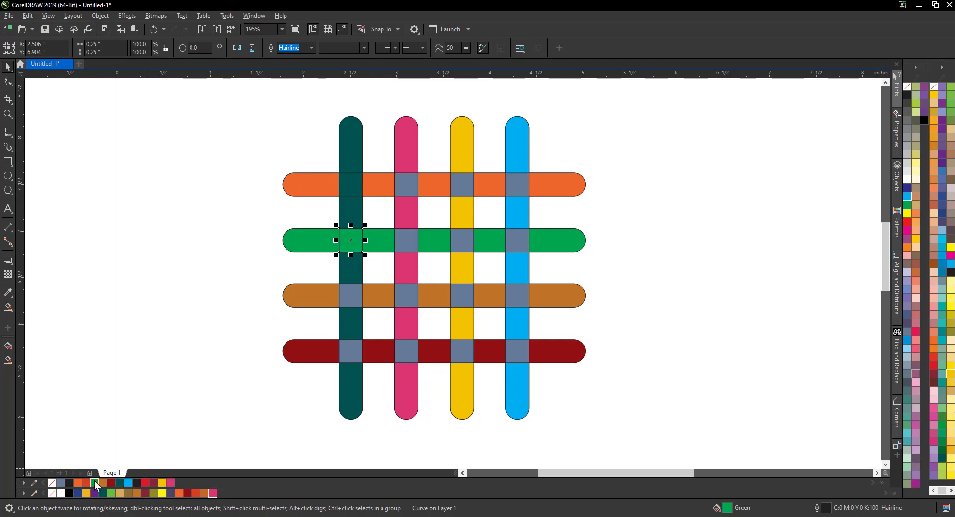
click(355, 293)
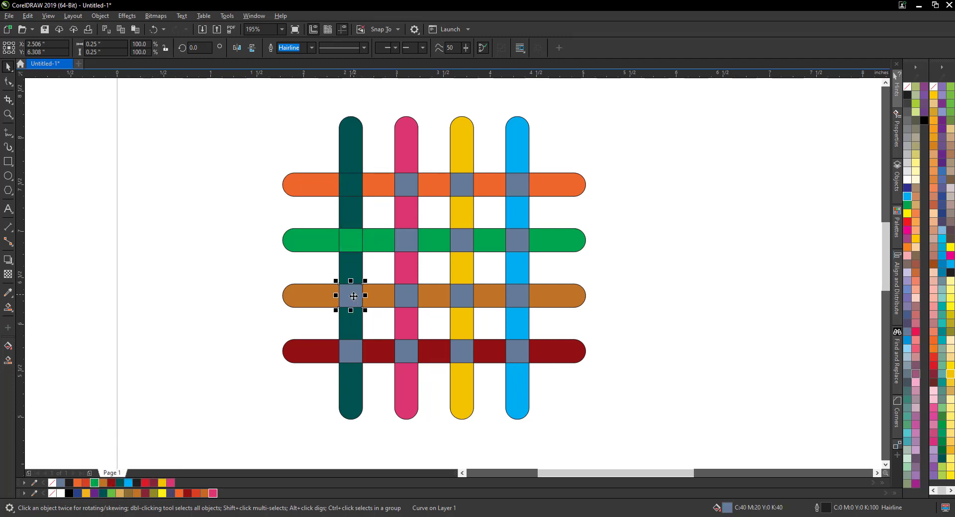
click(119, 481)
click(344, 354)
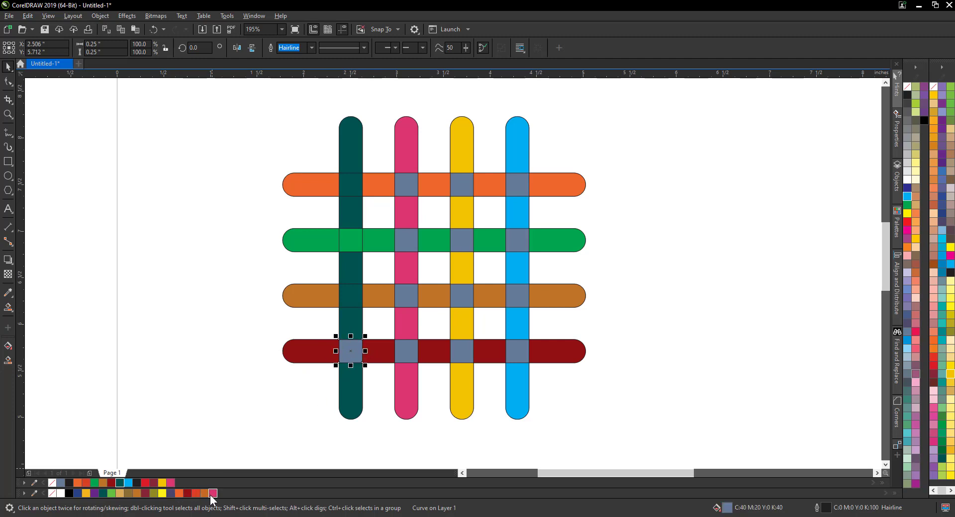
click(187, 492)
click(264, 426)
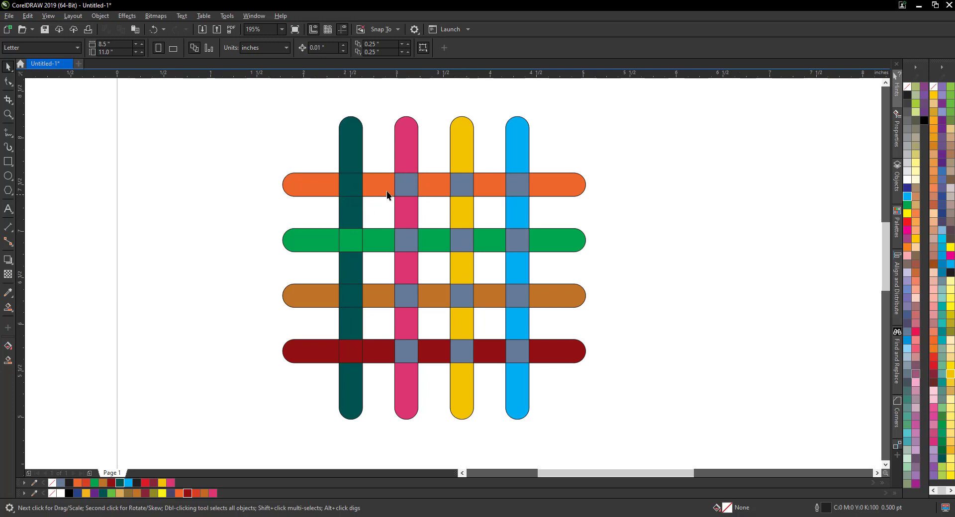
Fill the crossing of the pink and orange bars with the orange PANTONE 485 UP sampled from the horizontal bar.
click(400, 185)
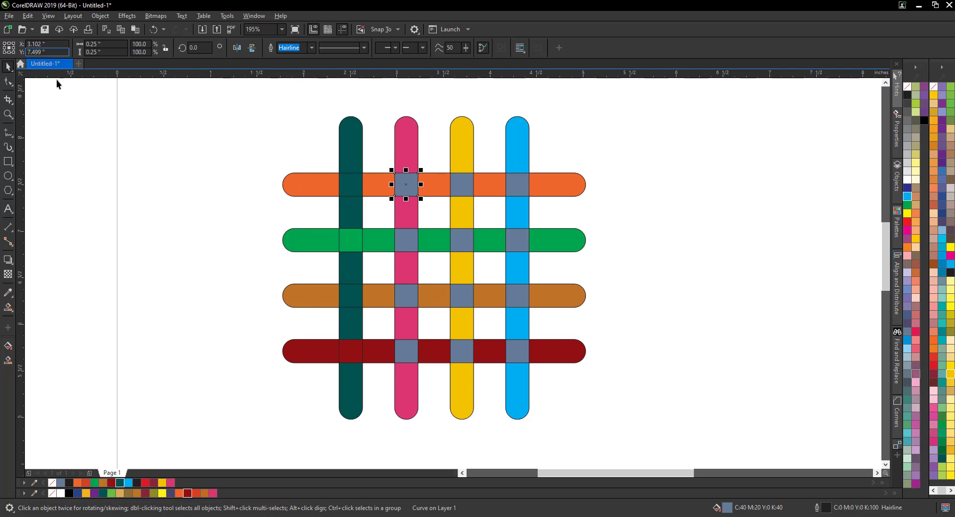
click(196, 492)
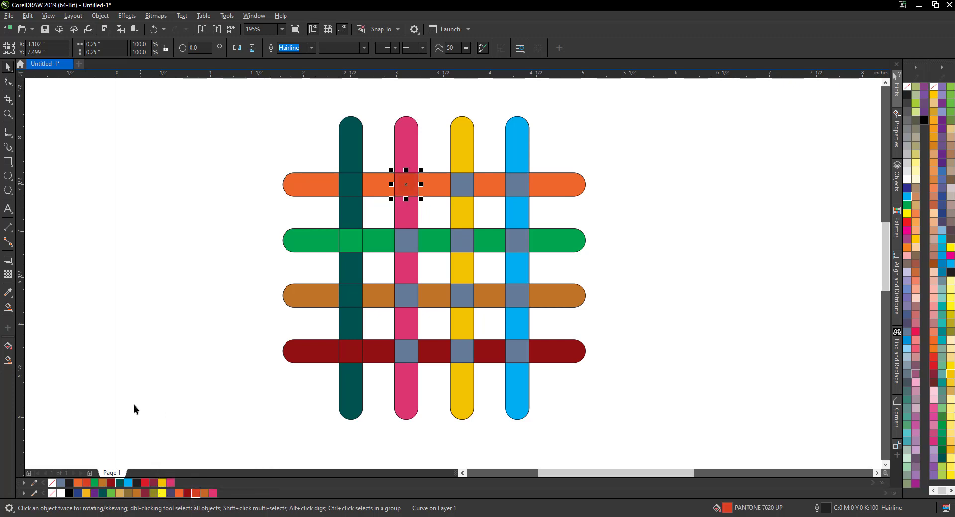
click(8, 292)
click(382, 183)
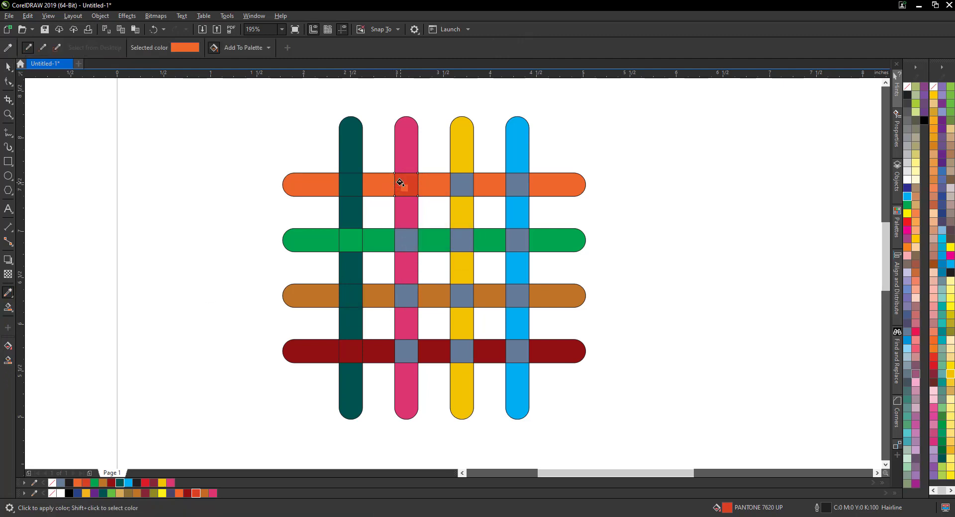
click(402, 184)
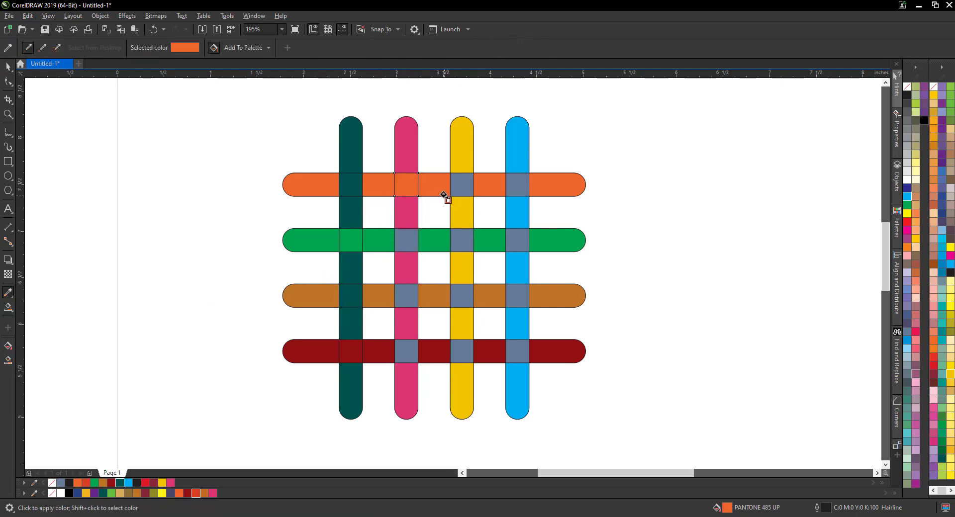
Fill the orange bar's crossing with the third vertical bar using sampled yellow, and its crossing with the fourth using sampled orange.
click(8, 48)
click(461, 150)
click(458, 188)
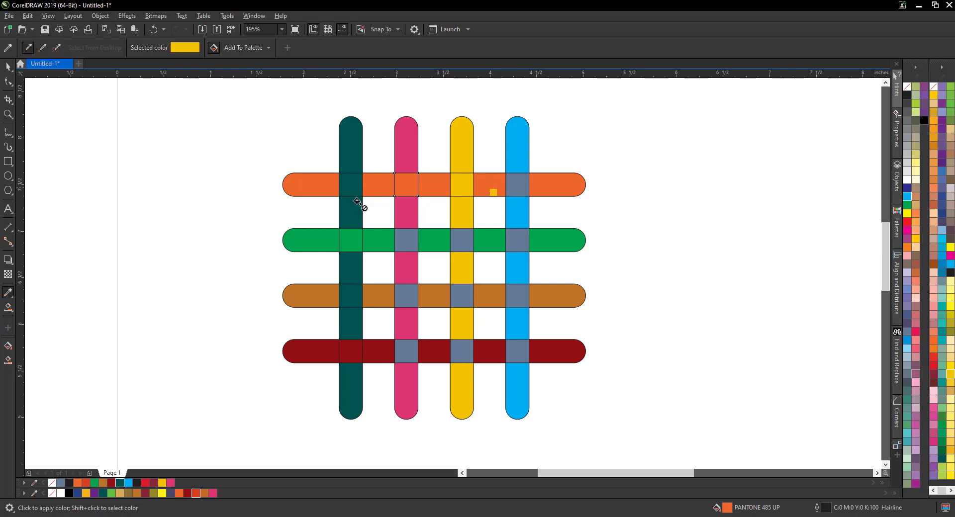
click(28, 47)
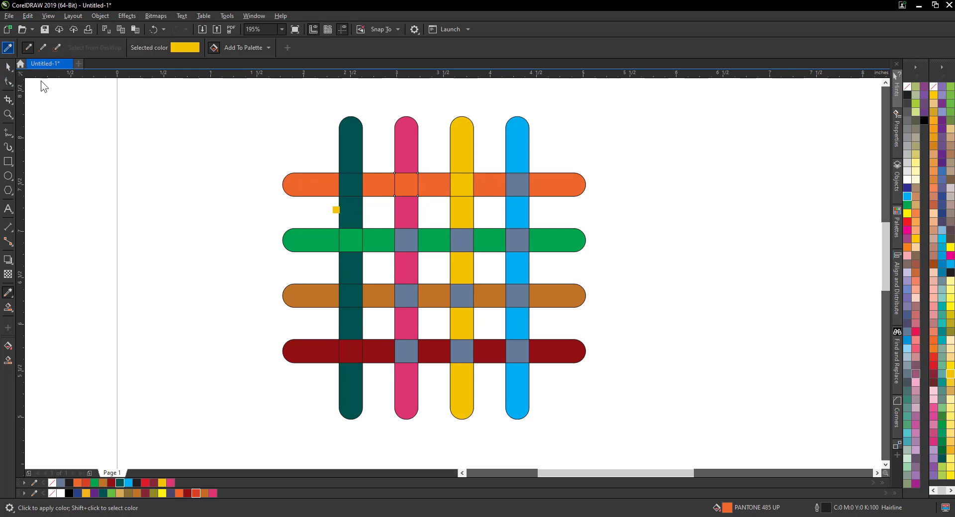
click(491, 185)
click(517, 184)
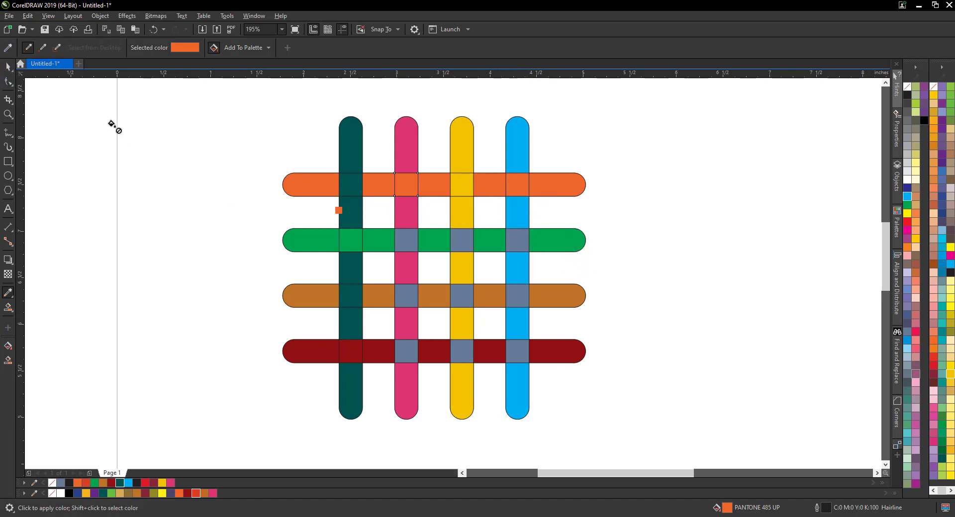
Remove the outline from all pieces of the woven grid.
click(8, 67)
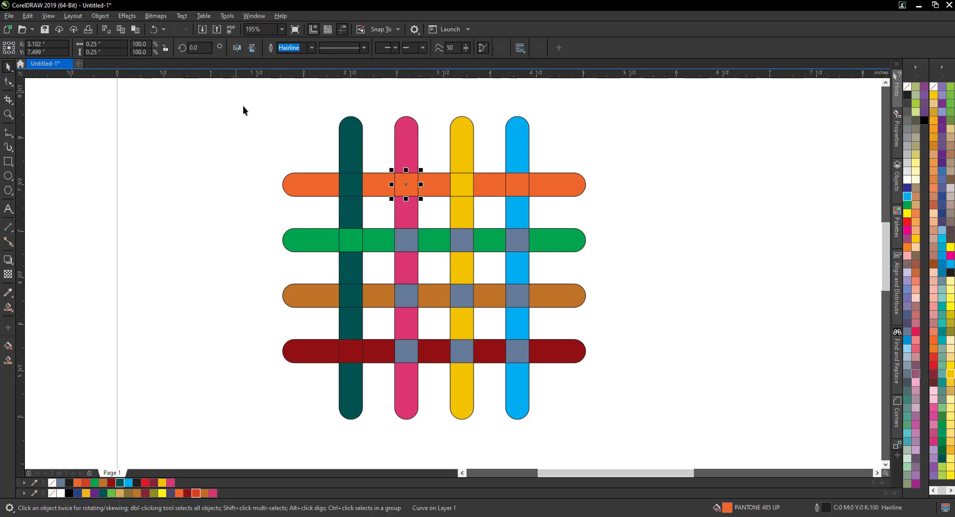
drag(236, 90, 623, 439)
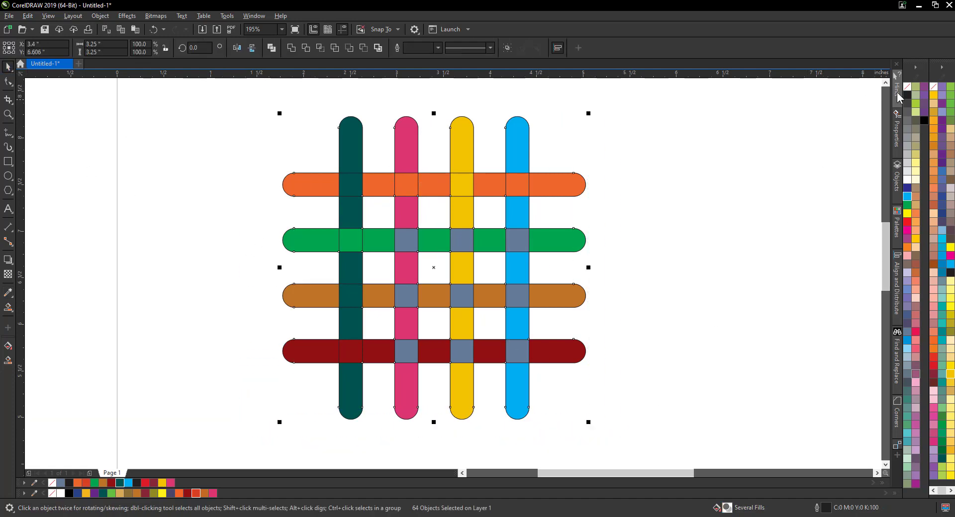
right_click(907, 86)
click(754, 156)
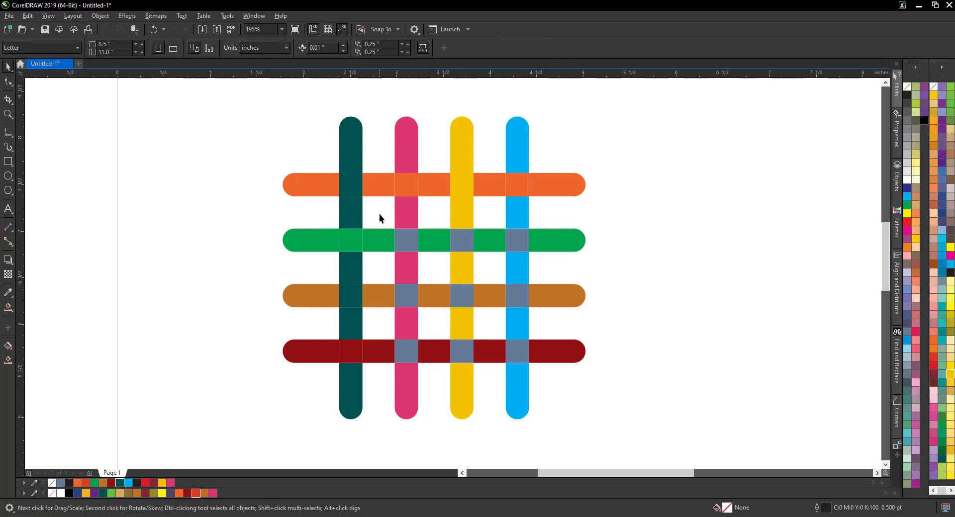
Weld the three orange pieces between the dark teal and yellow vertical bars into one shape.
click(384, 189)
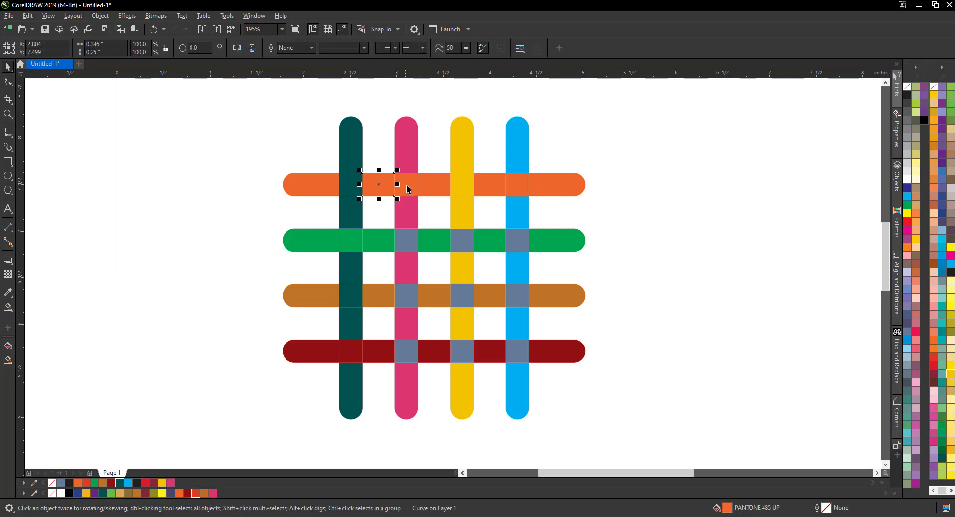
shift+click(405, 188)
shift+click(439, 190)
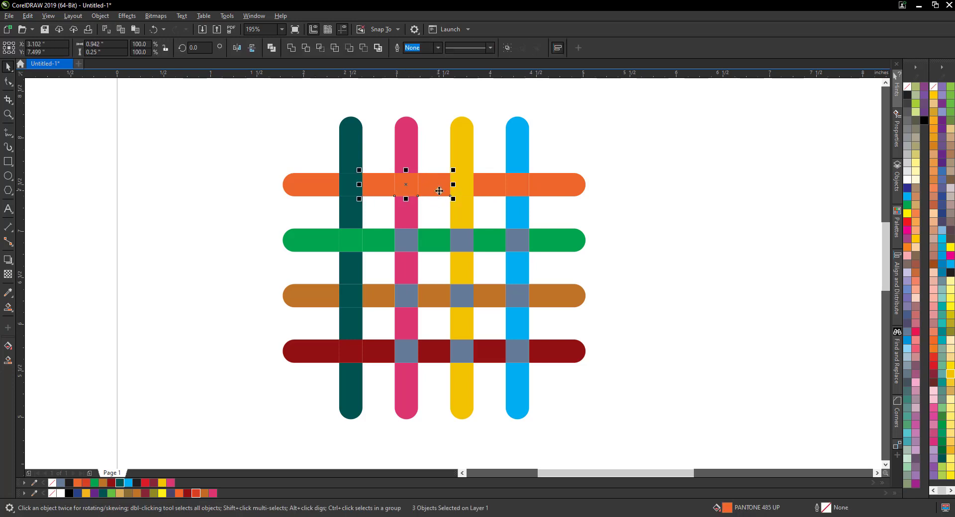
click(290, 48)
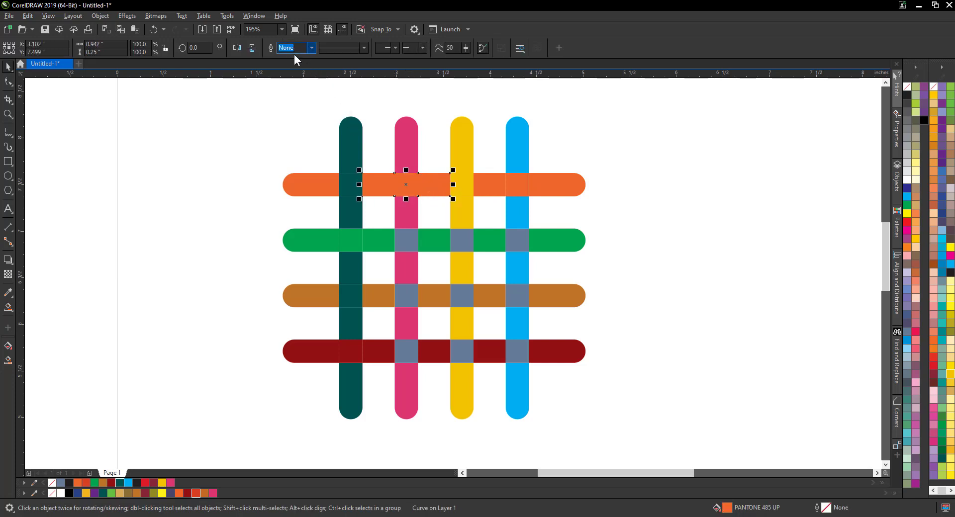
click(607, 150)
Weld the three orange pieces from the yellow vertical bar to the orange bar's right end into one shape.
click(488, 184)
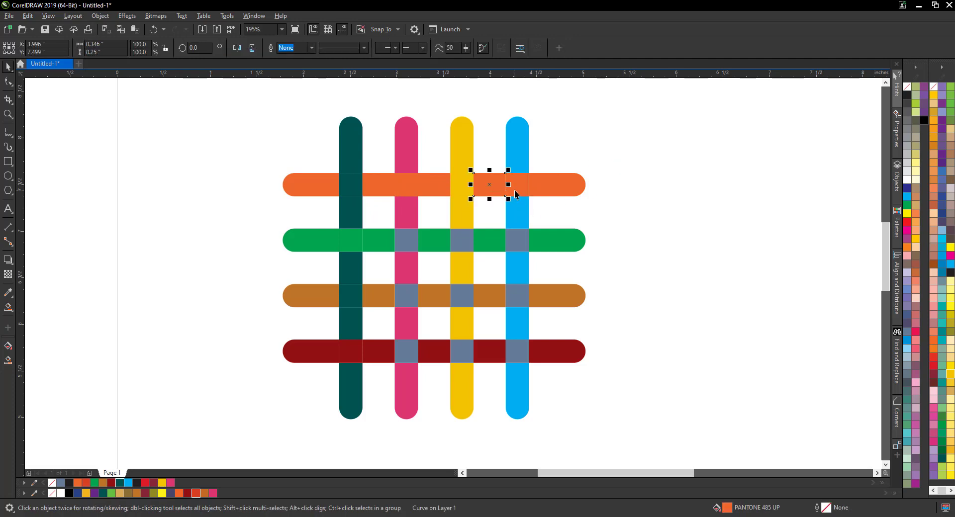
shift+click(517, 192)
shift+click(550, 193)
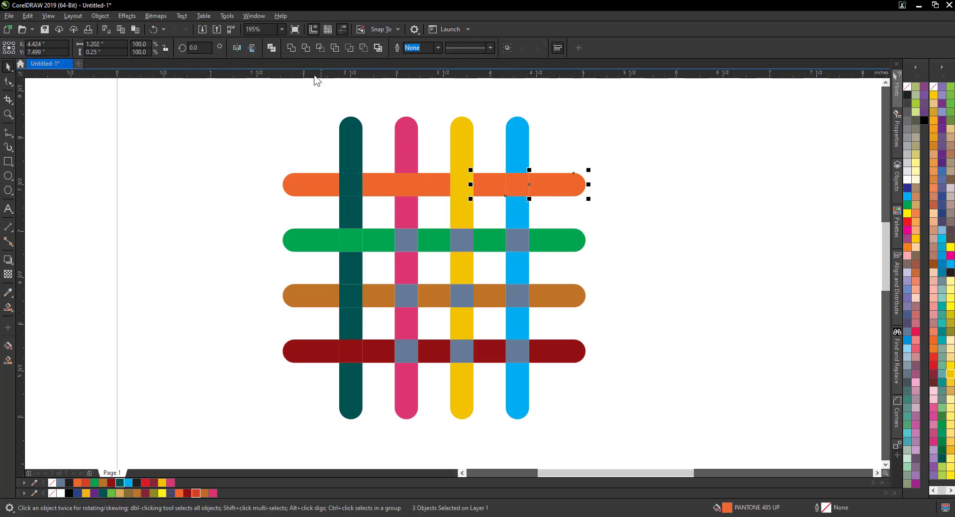
click(291, 47)
click(667, 231)
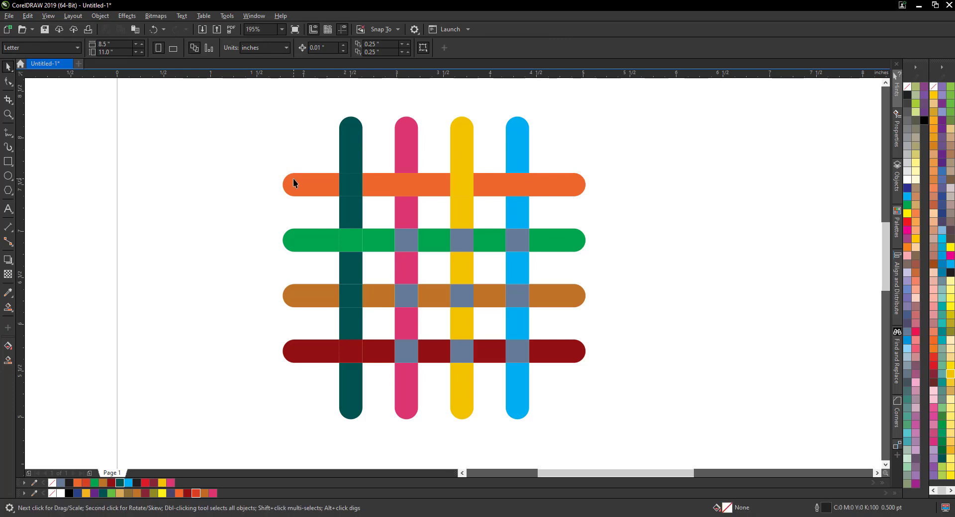
Weld the three dark teal pieces above the green bar, including the crossing over the orange bar, into one shape.
click(354, 199)
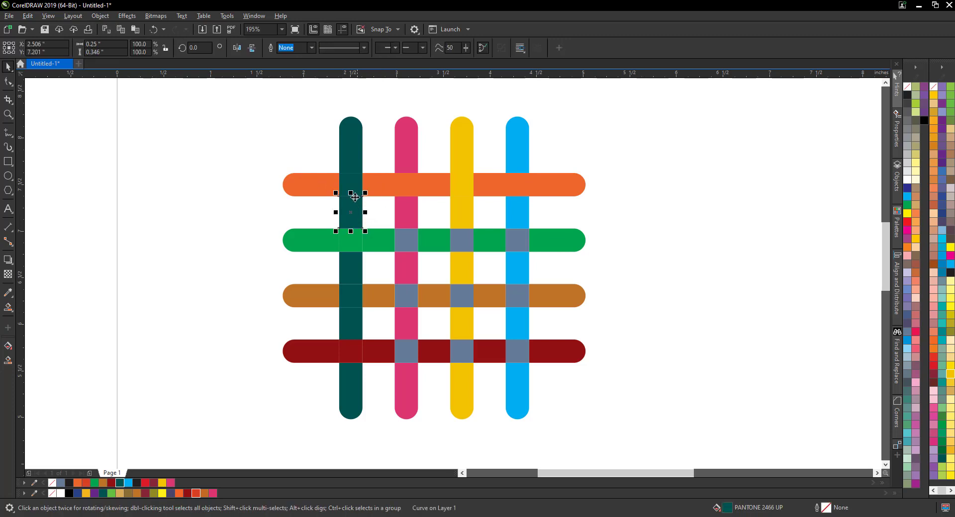
shift+click(352, 151)
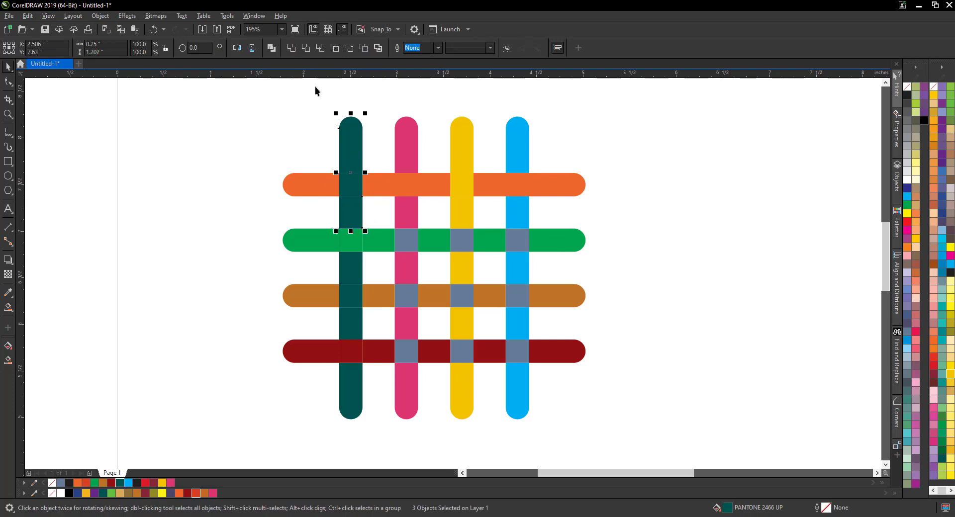
click(291, 48)
click(625, 155)
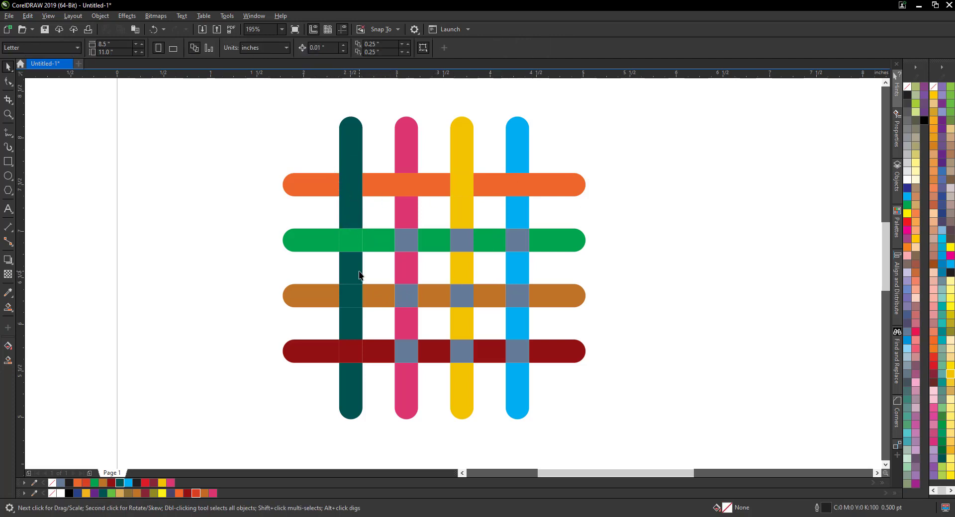
Weld the three green pieces from the green bar's left end to the pink vertical bar into one shape.
click(326, 243)
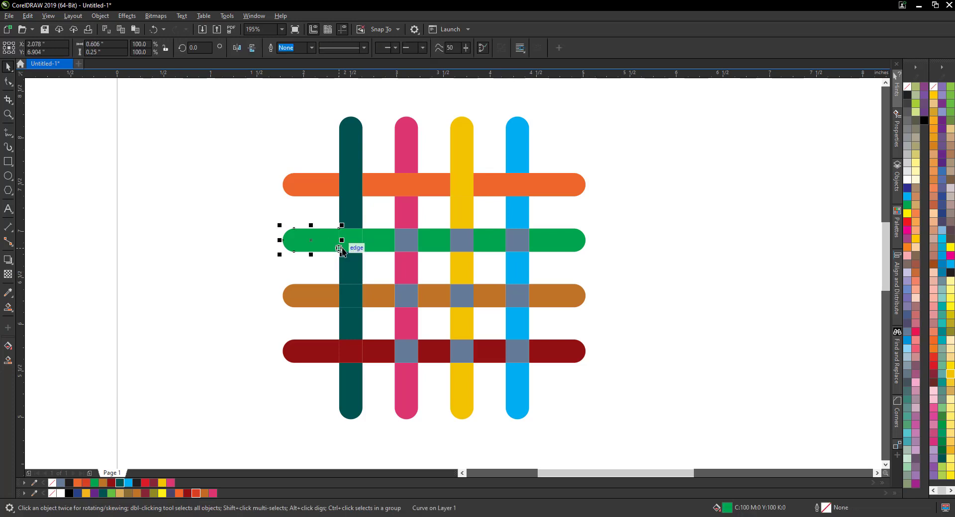
shift+click(353, 240)
shift+click(377, 245)
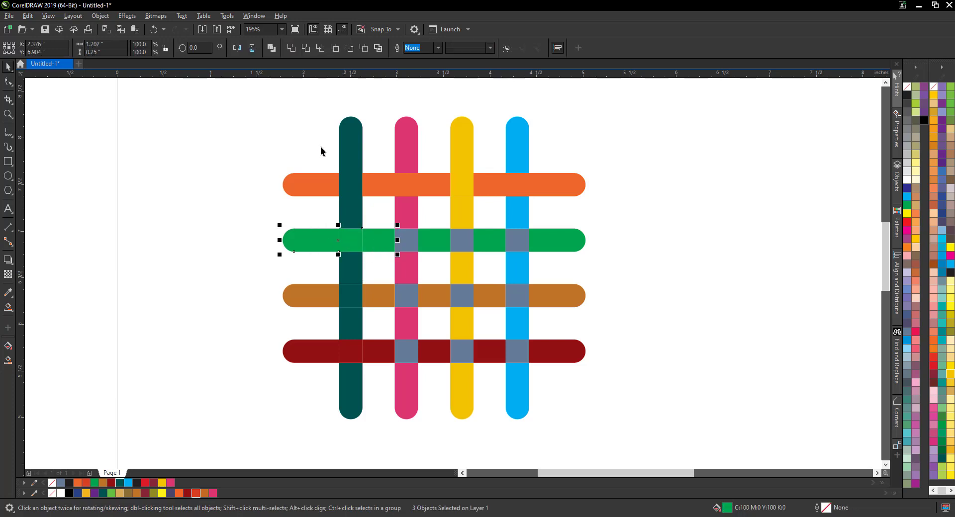
click(291, 48)
click(660, 231)
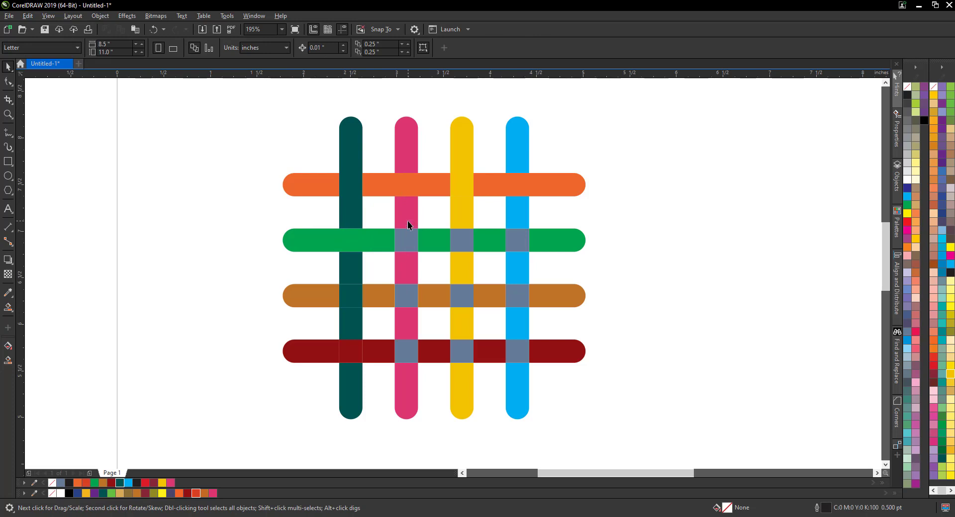
Recolor the crossing of the pink and green bars with pink sampled from the pink bar using the Color Eyedropper.
click(406, 240)
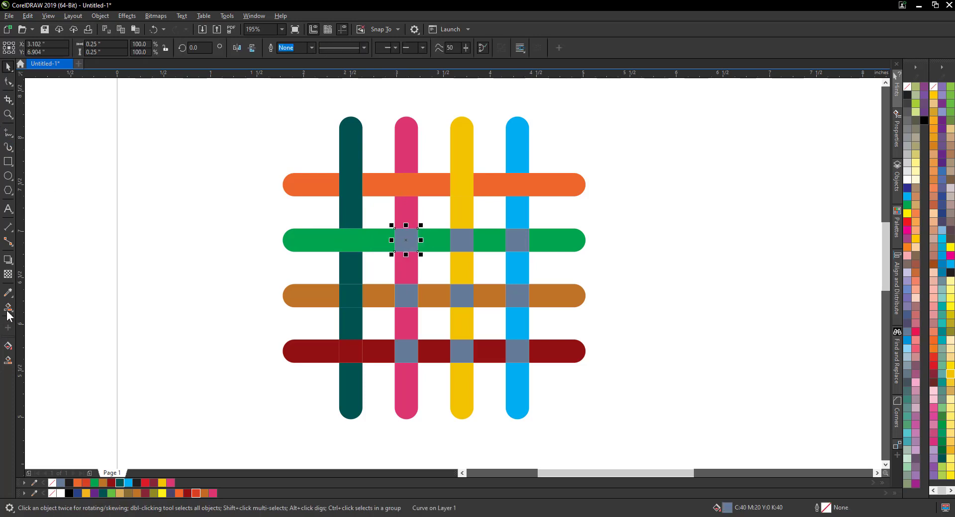
click(7, 293)
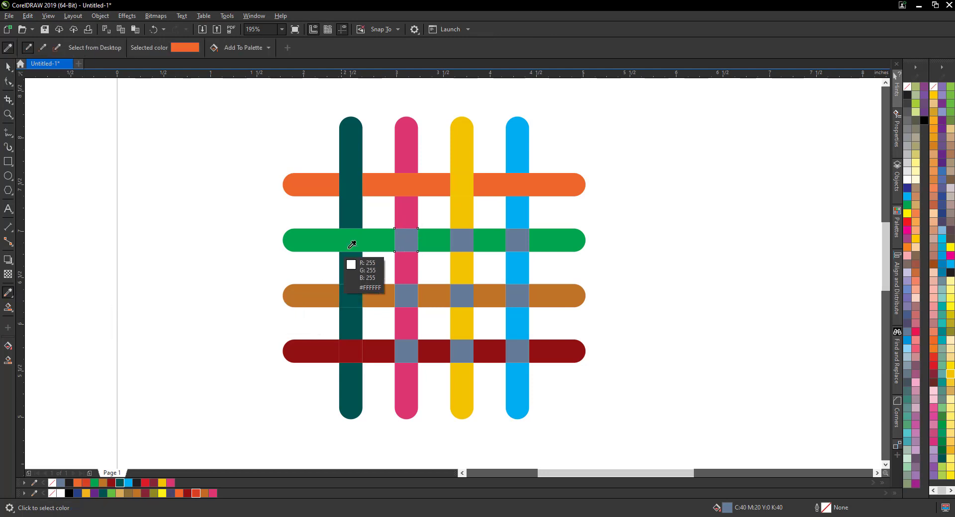
click(398, 210)
click(403, 242)
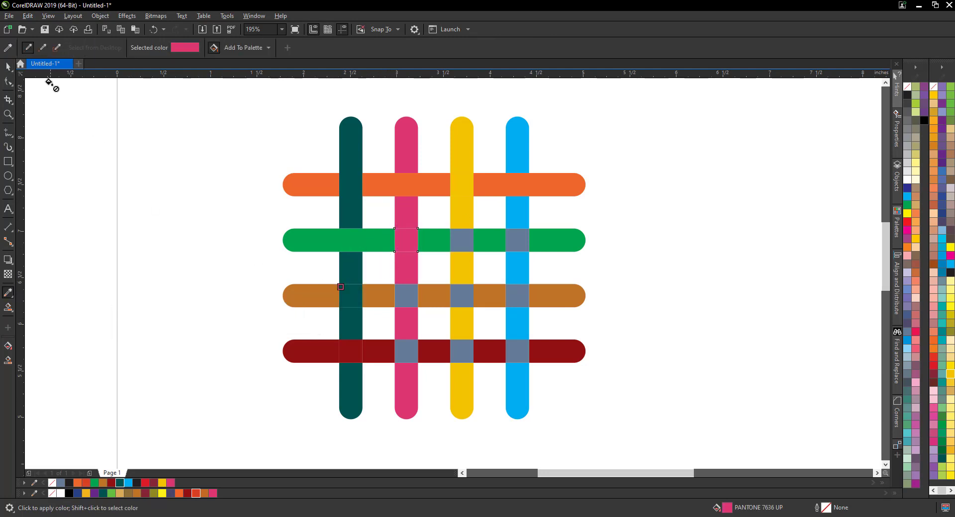
click(8, 66)
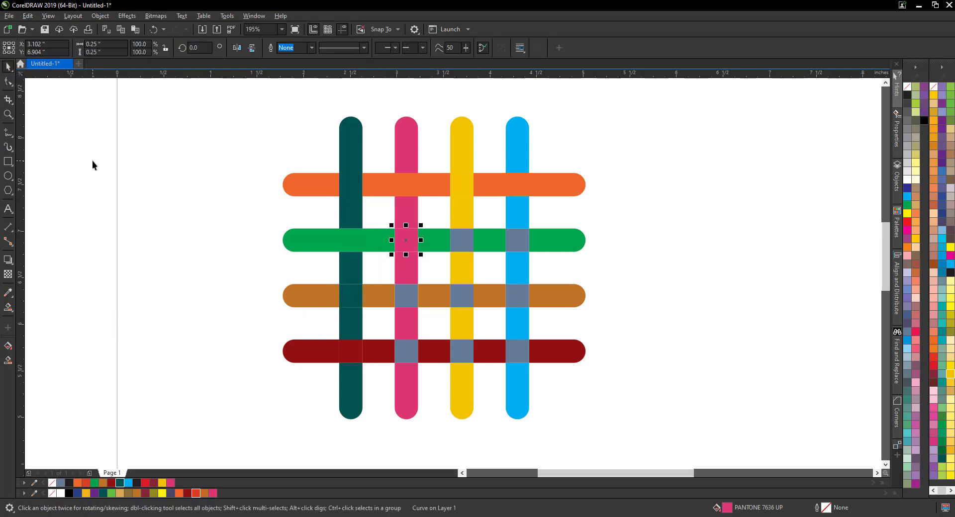
Weld the three pink pieces between the orange and brown bars, including the green-bar crossing, into one shape.
shift+click(415, 263)
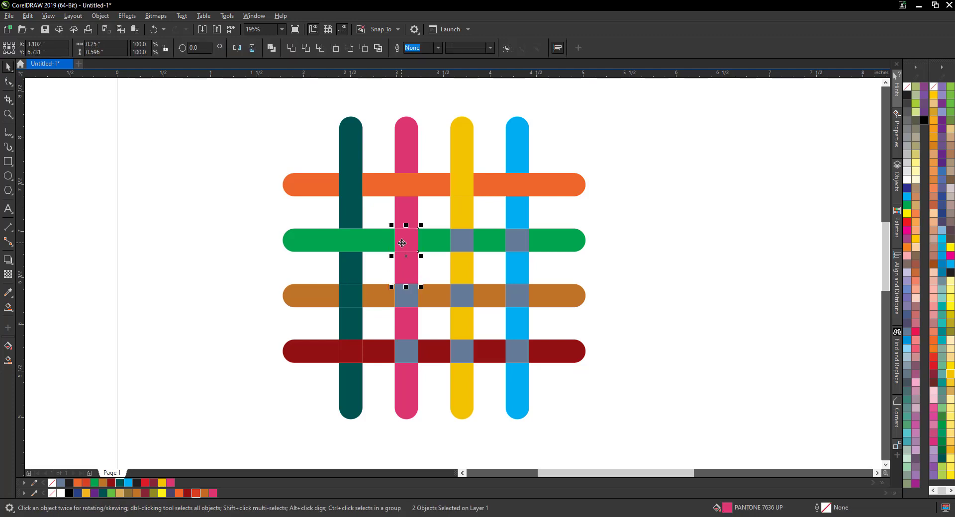
shift+click(406, 214)
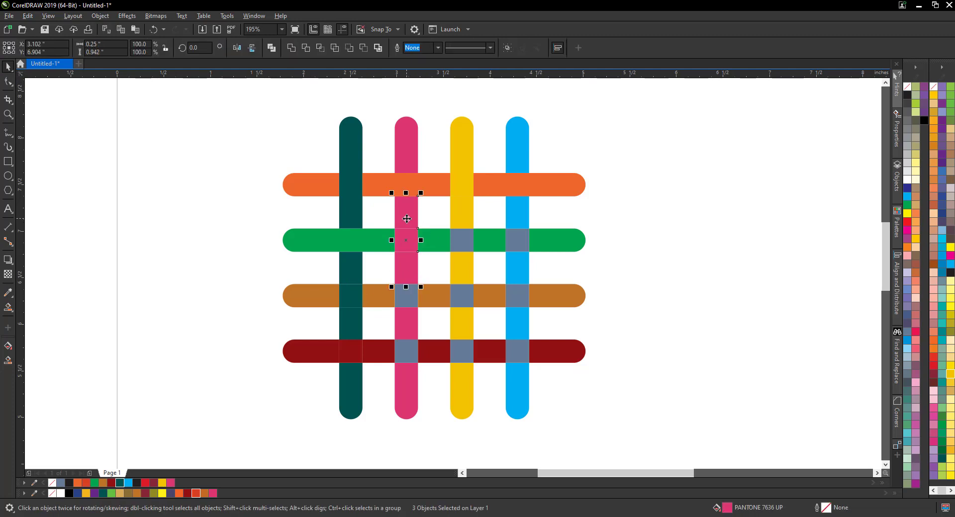
click(291, 48)
drag(415, 274, 302, 267)
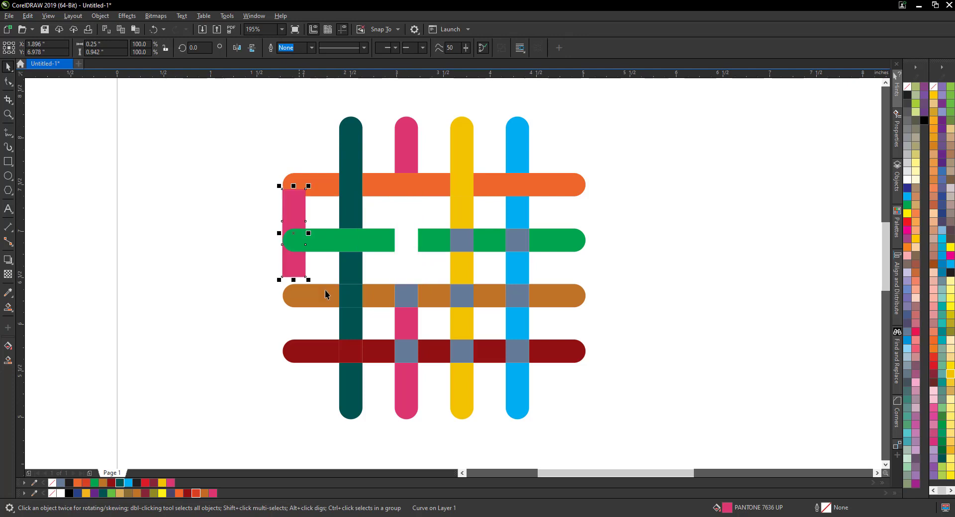
key(ctrl+z)
click(589, 458)
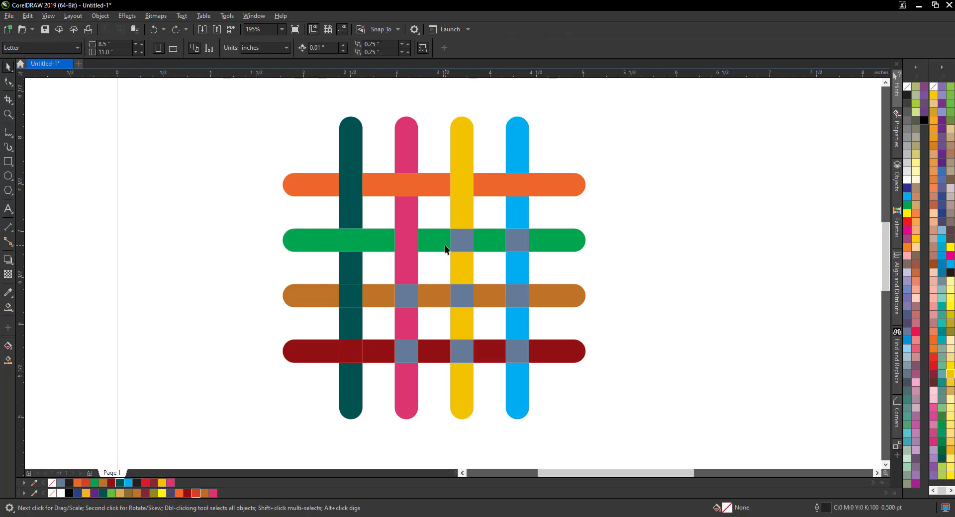
Fill the crossing of the yellow and green bars with the green bar's color.
click(461, 242)
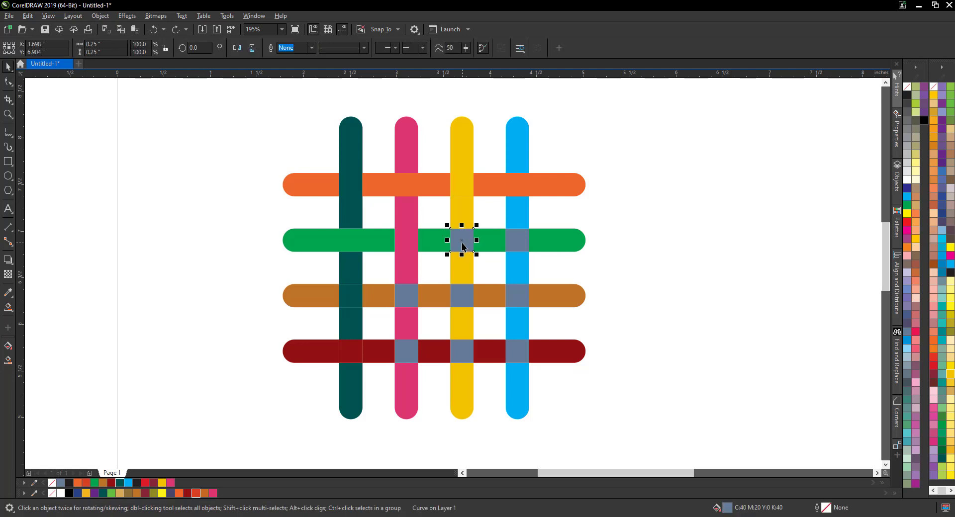
click(95, 481)
click(658, 252)
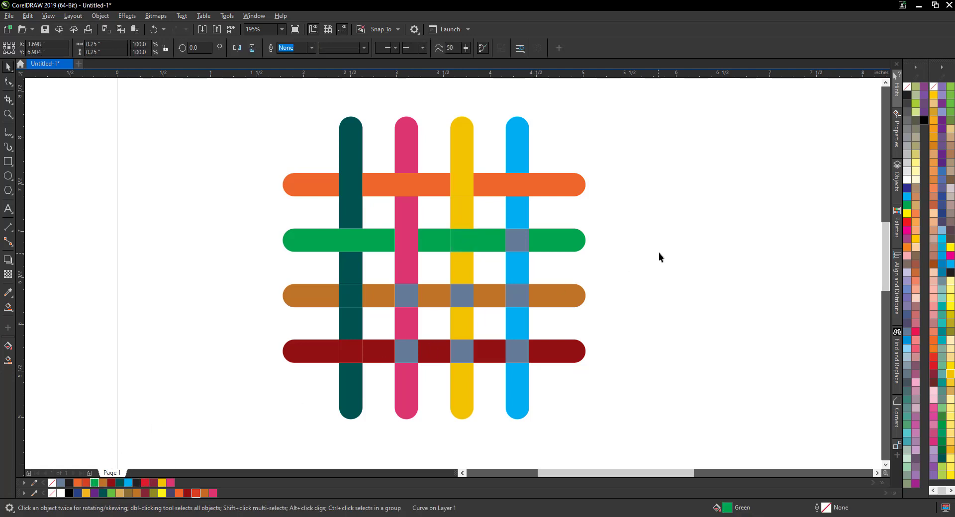
Weld the three green pieces between the pink and light blue vertical bars into one shape.
click(439, 241)
shift+click(461, 241)
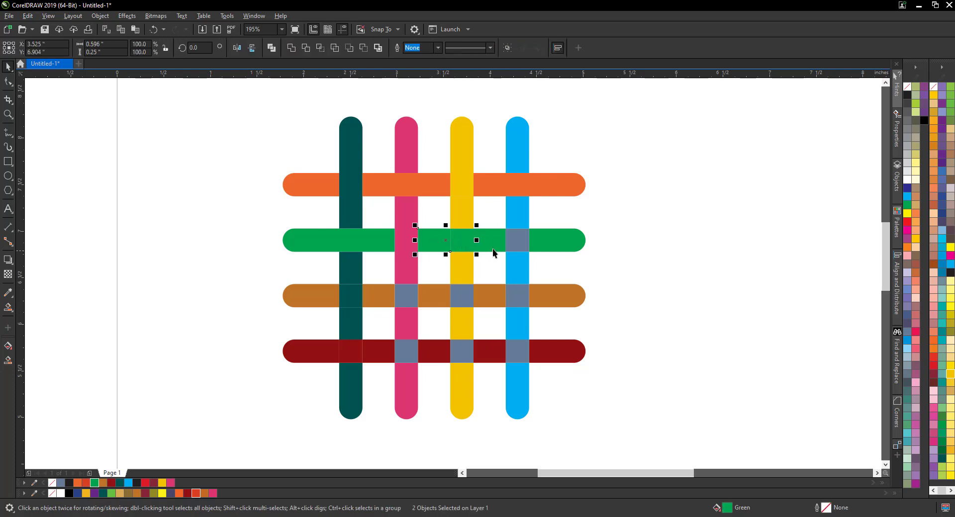
shift+click(494, 246)
click(291, 48)
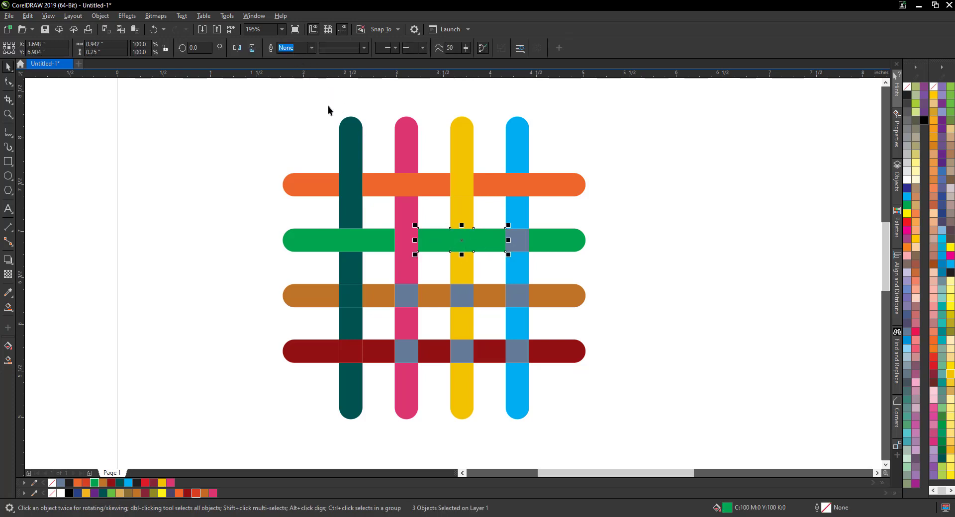
click(612, 208)
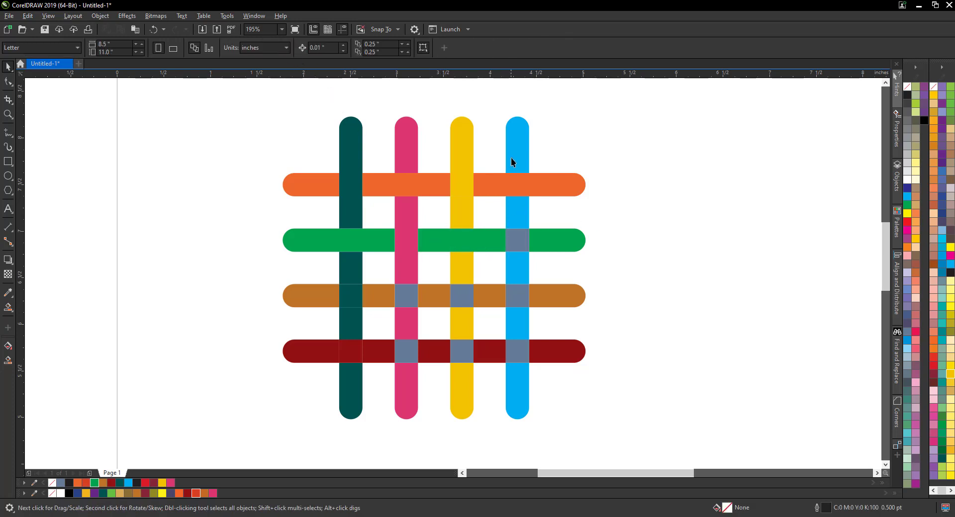
Fill the crossing of the light blue and green bars with the light blue bar's color.
click(518, 244)
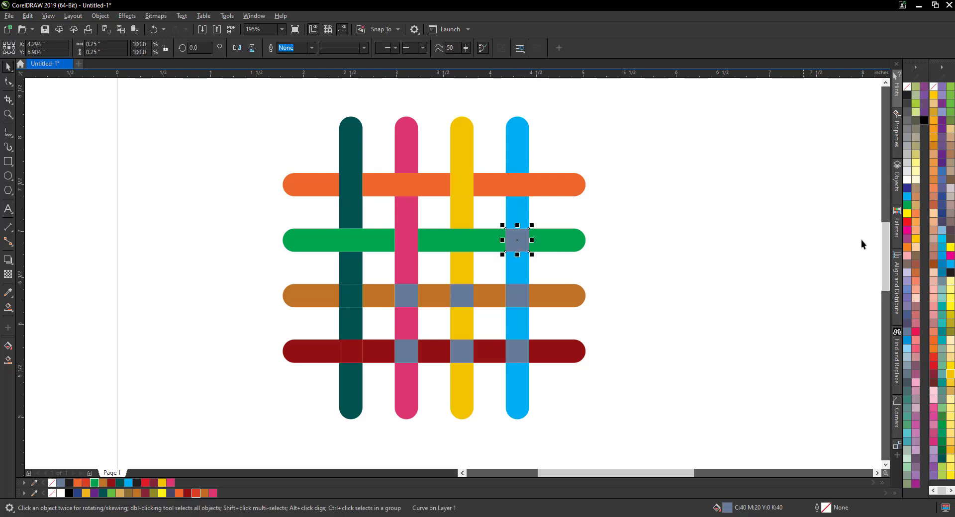
click(905, 196)
click(627, 231)
Weld the three light blue pieces between the orange and brown bars into one shape.
click(520, 268)
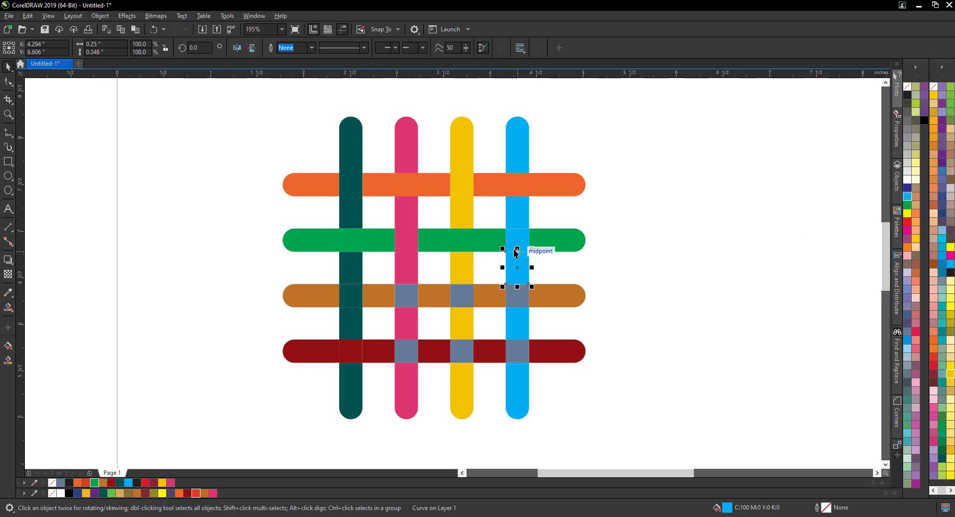
shift+click(517, 242)
shift+click(517, 214)
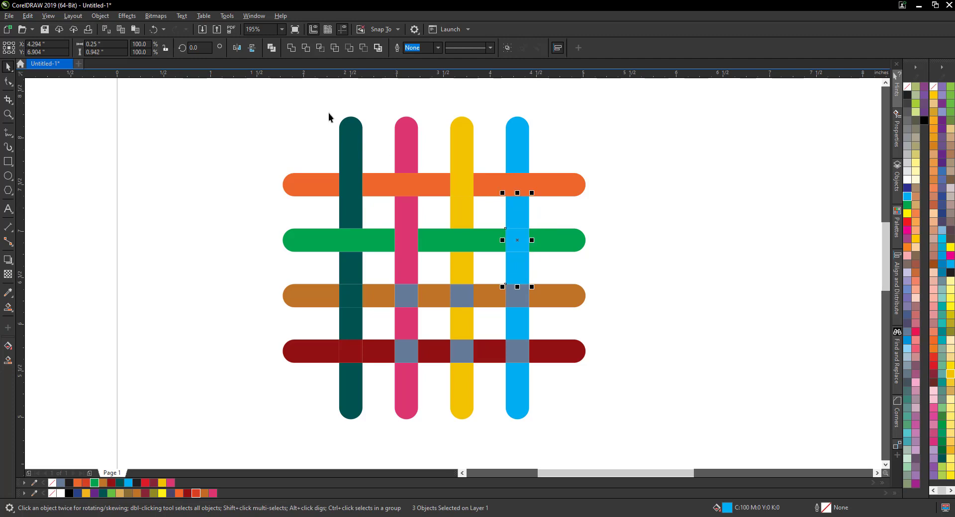
click(291, 48)
click(680, 181)
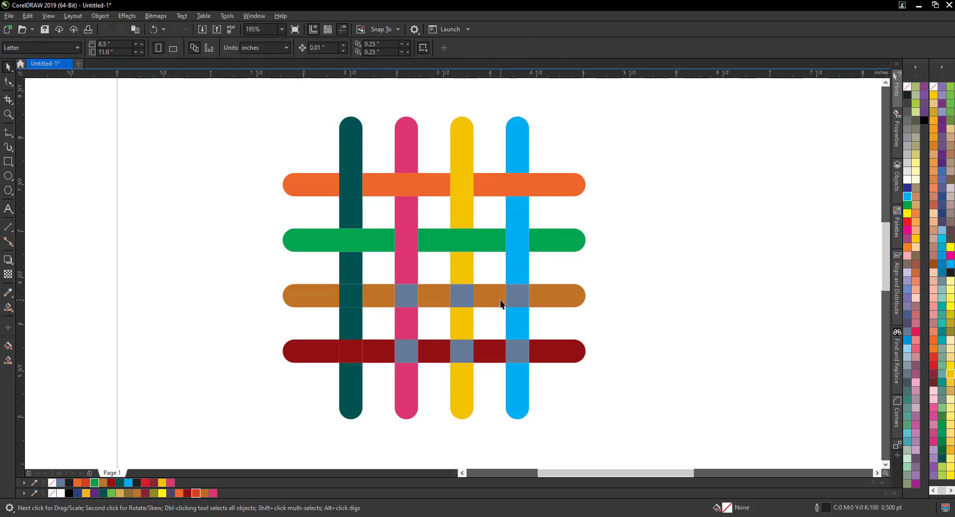
Fill the light blue and brown crossing with PANTONE 7566 UP and weld the brown pieces from the yellow bar to the right end.
click(518, 297)
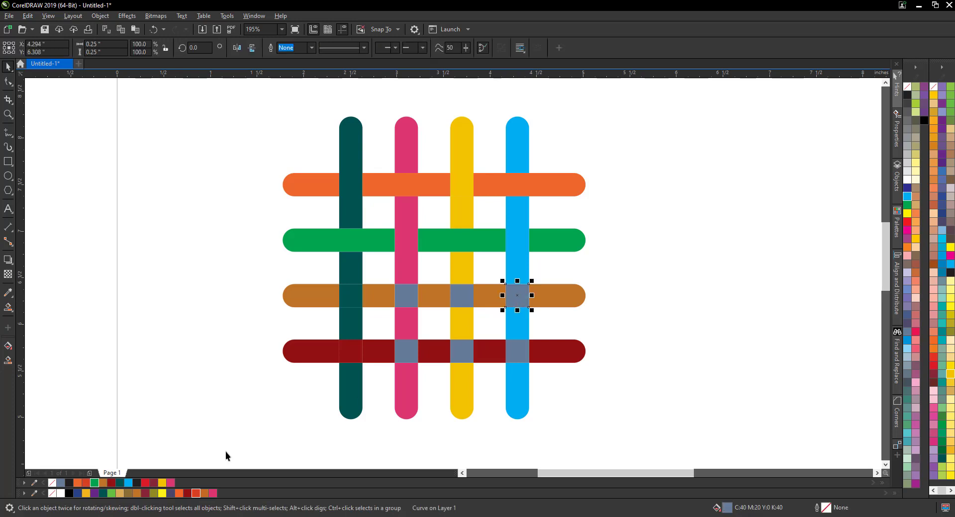
click(103, 481)
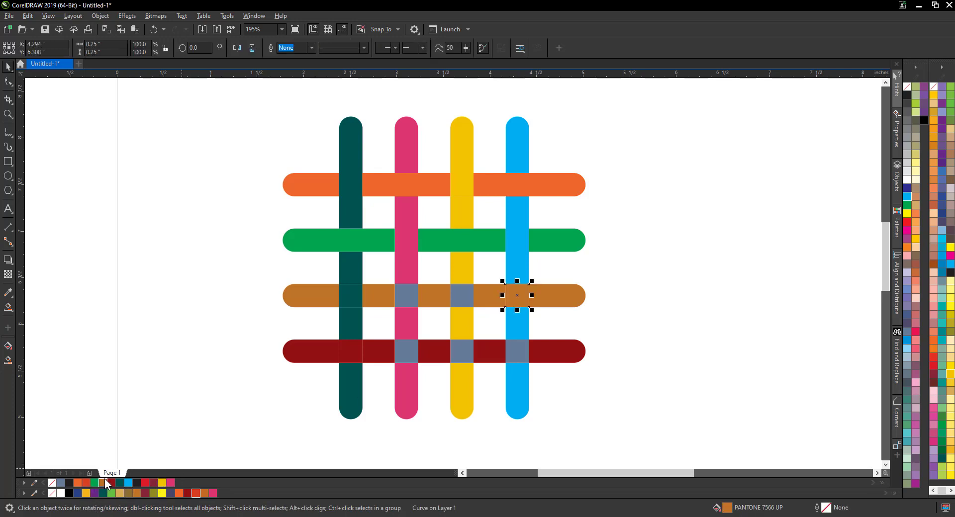
click(518, 296)
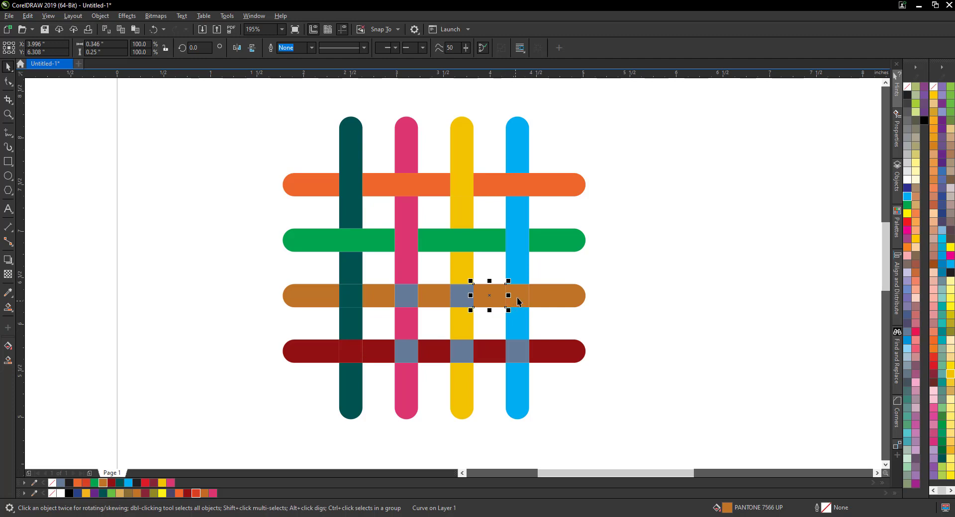
shift+click(547, 300)
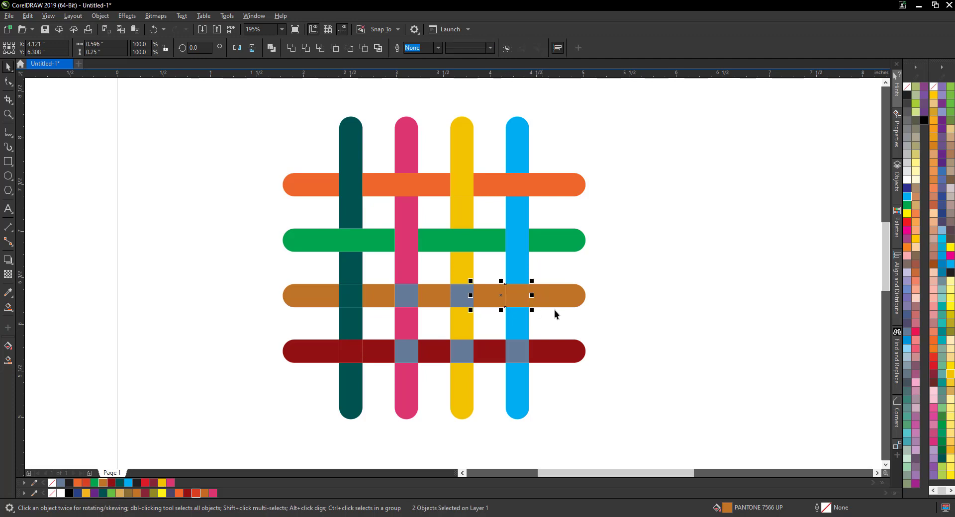
click(291, 46)
click(599, 263)
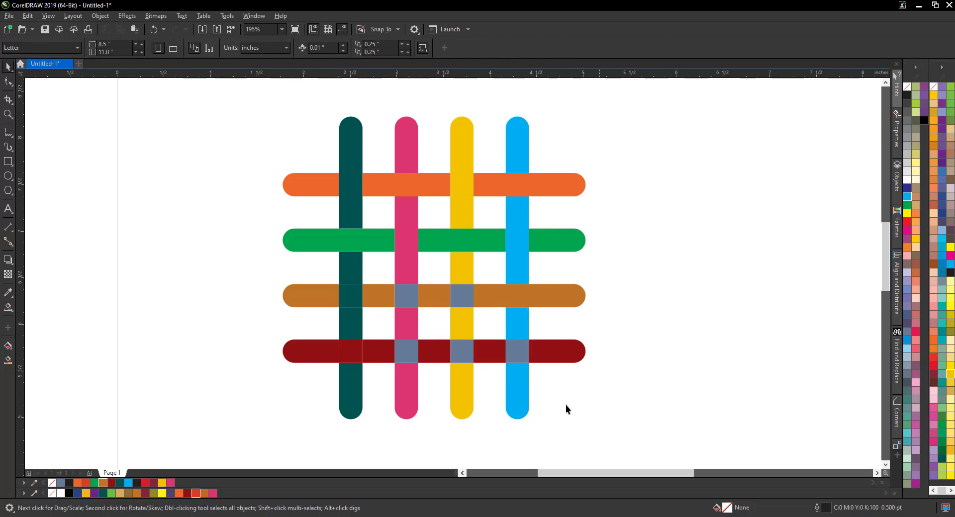
Fill the crossing of the light blue and dark red bars with light blue.
click(514, 351)
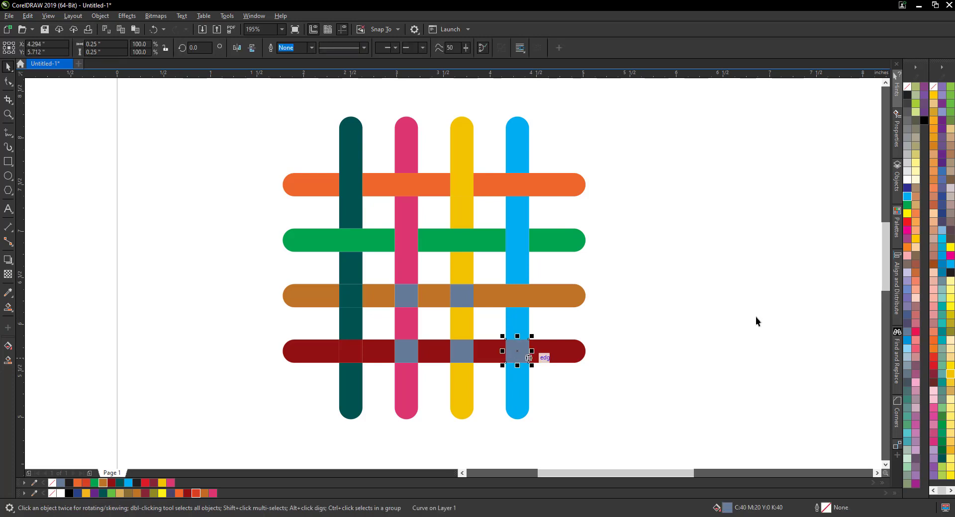
click(906, 194)
click(762, 290)
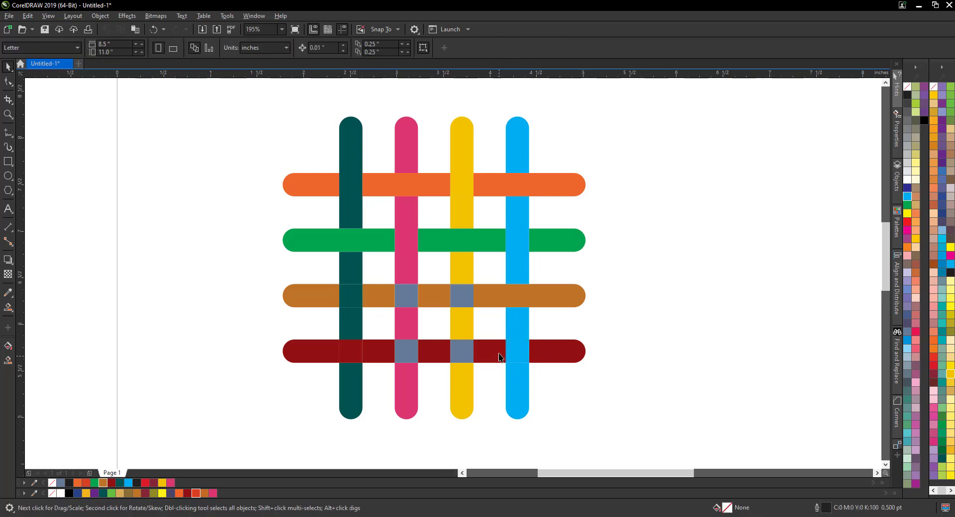
Try moving the light blue pieces below the brown bar apart, and undo the moves.
click(515, 327)
click(517, 386)
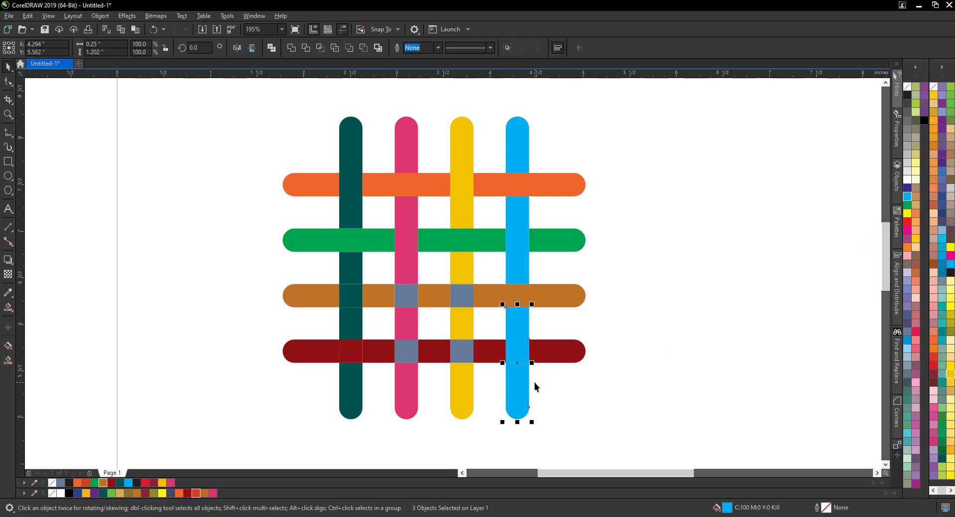
drag(518, 383, 540, 392)
drag(521, 356, 542, 341)
key(ctrl+z)
key(ctrl+z)
key(ctrl+z)
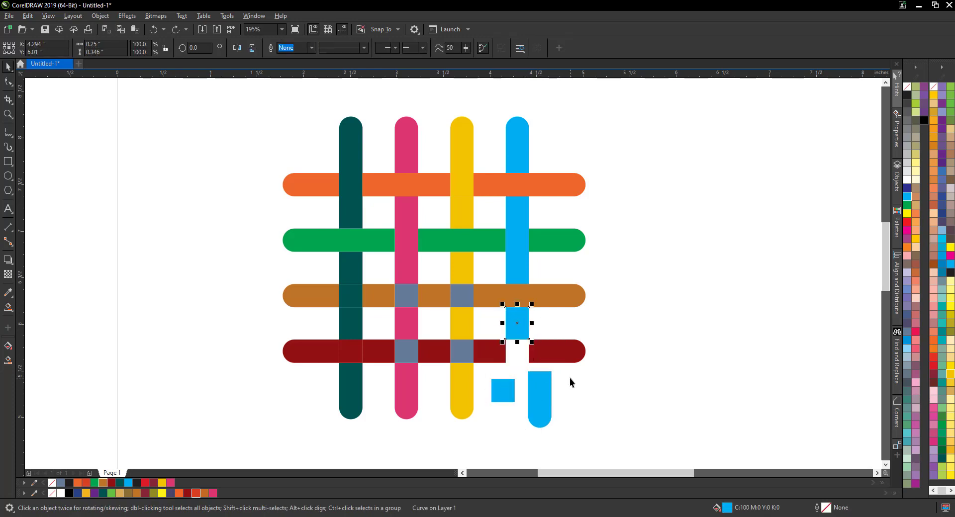
Weld the three light blue pieces from below the brown bar to the vertical bar's lower end into one shape.
shift+click(520, 352)
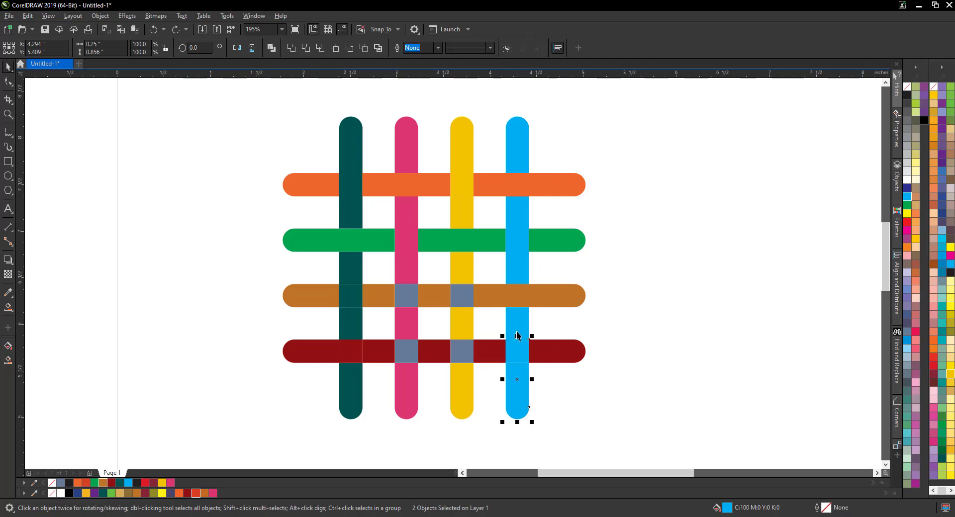
shift+click(517, 323)
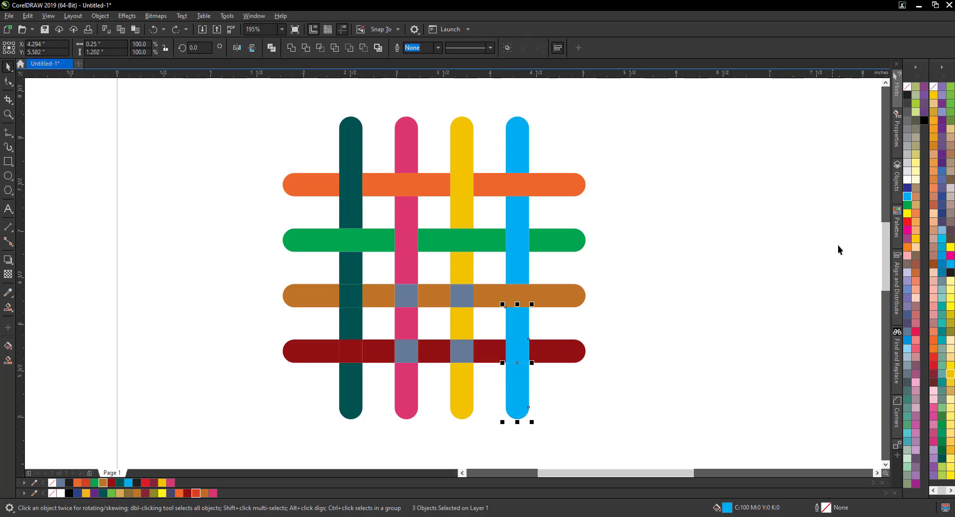
click(291, 48)
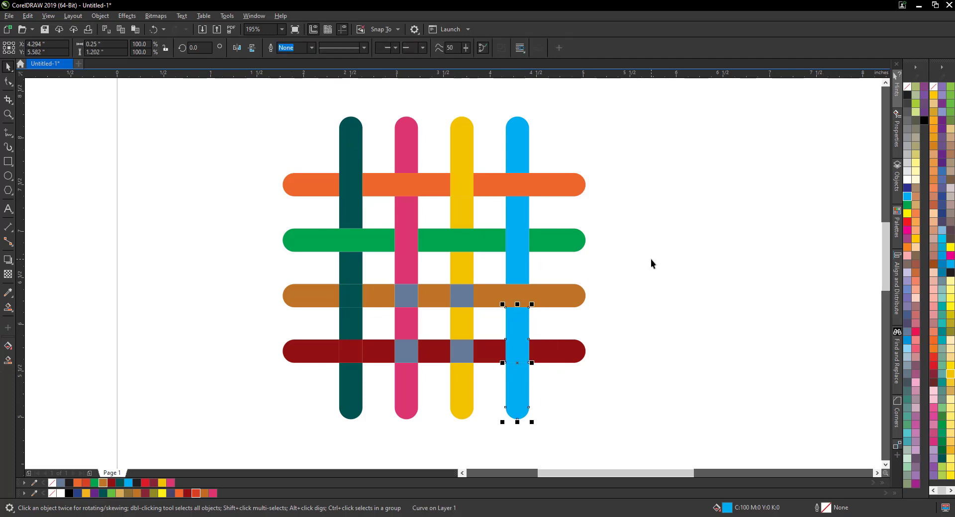
click(649, 292)
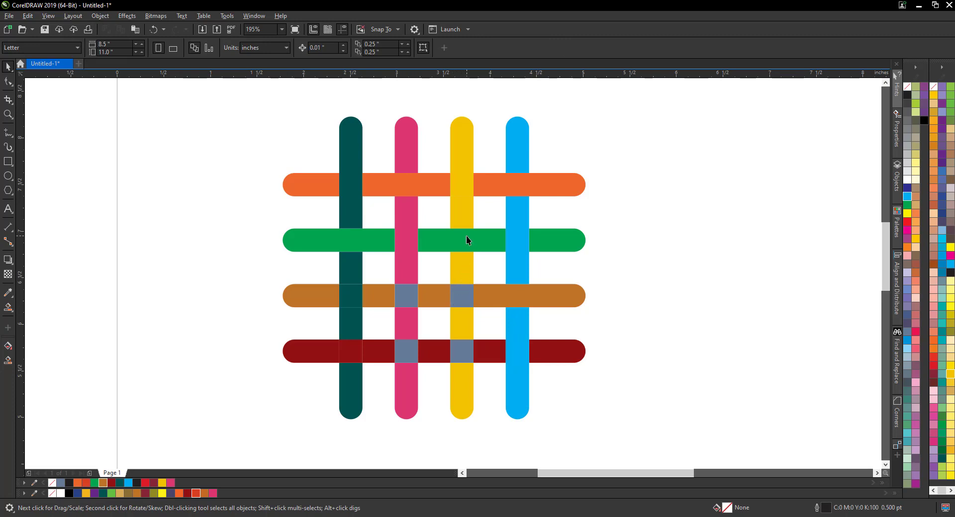
Fill the crossing of the yellow and brown bars with the brown bar's color, PANTONE 7566 UP.
click(456, 294)
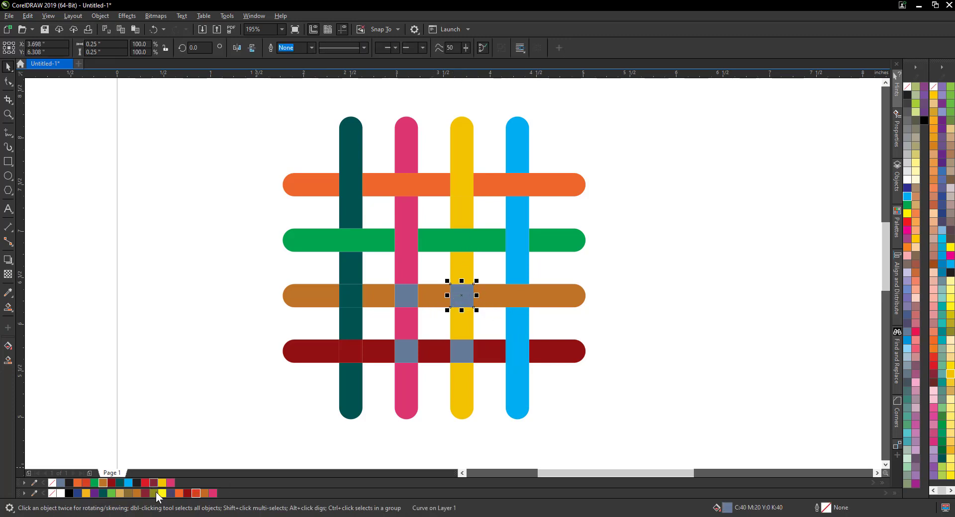
click(204, 493)
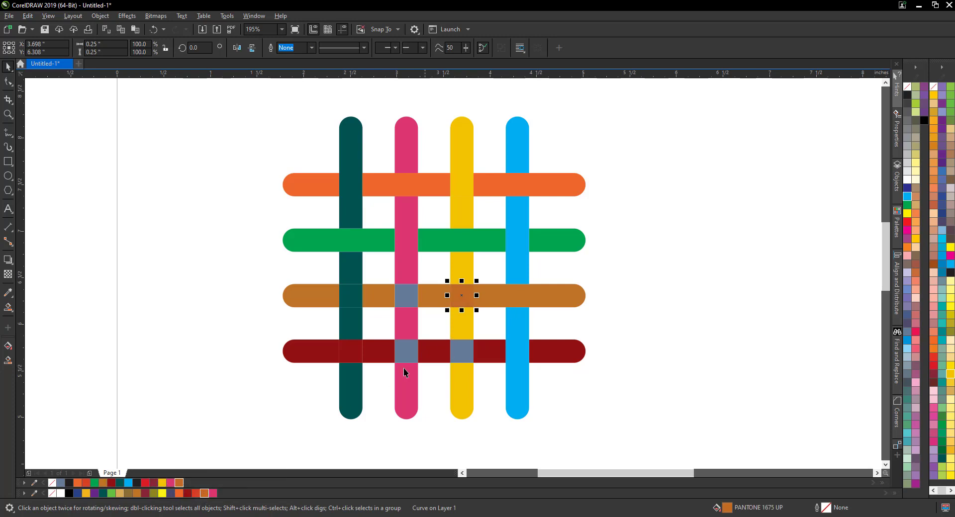
click(102, 482)
click(620, 315)
Try moving the brown bar's right-hand piece out of place, and undo the move.
click(447, 301)
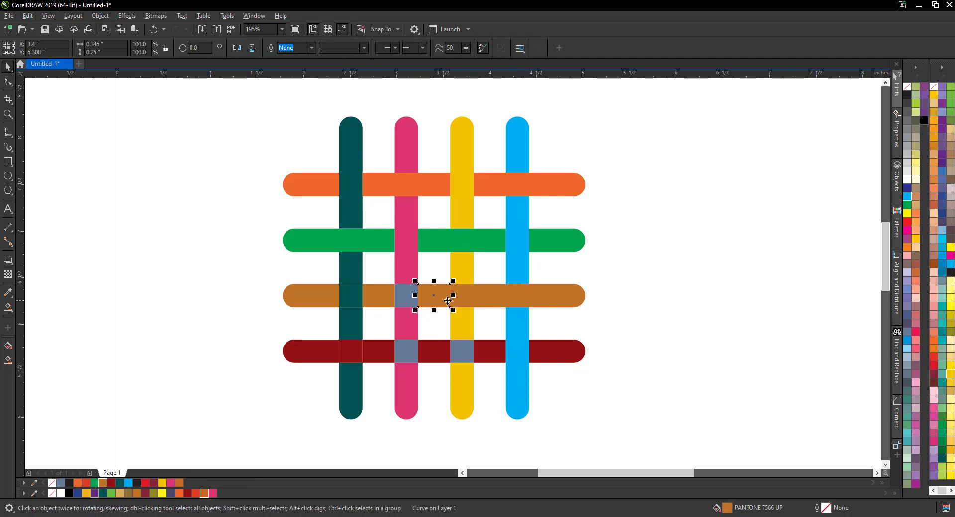
shift+click(463, 300)
shift+click(497, 304)
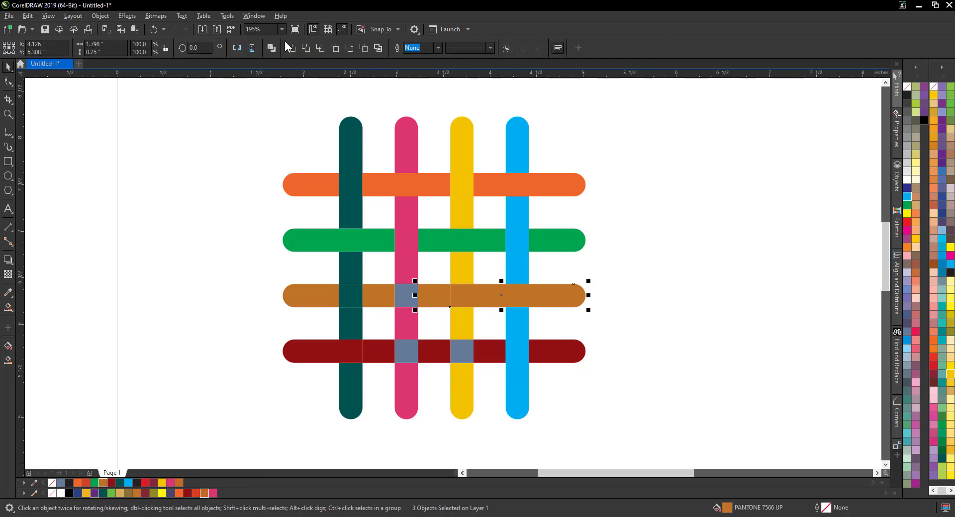
click(648, 271)
click(550, 303)
drag(552, 297, 583, 314)
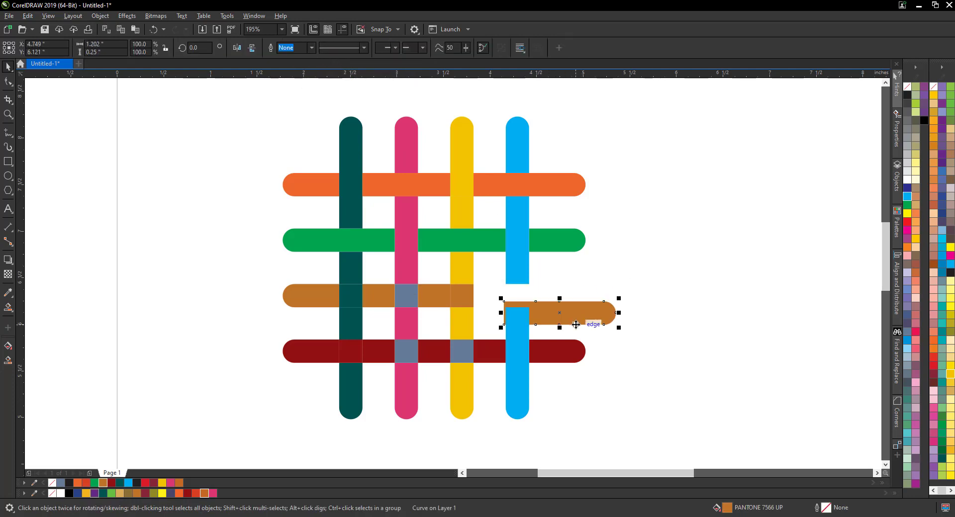
key(ctrl+z)
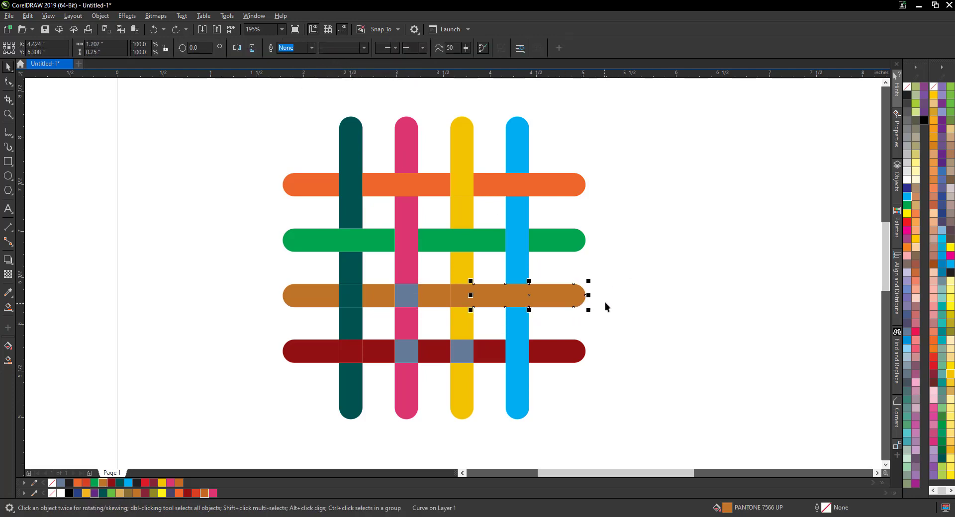
click(605, 302)
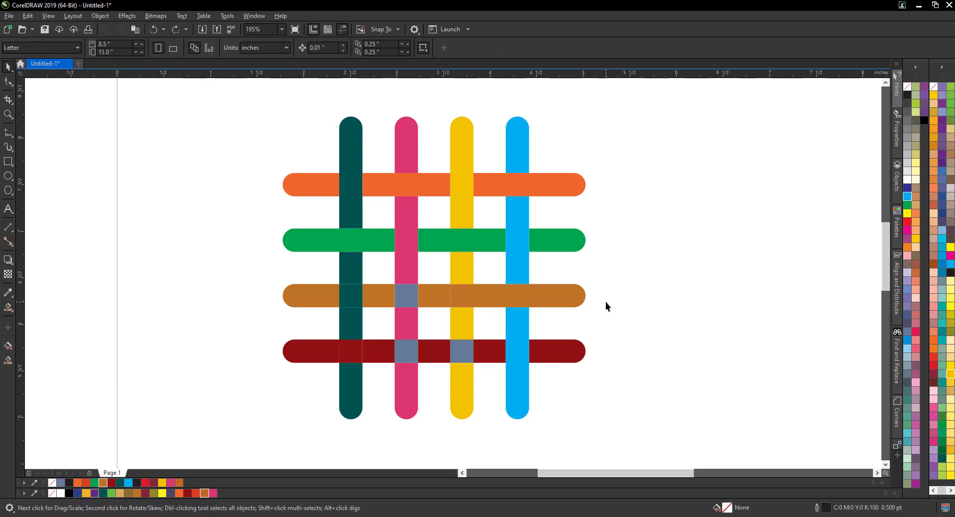
key(Tab)
key(Escape)
Try PANTONE 2007 UP as the fill of the yellow and brown bars' crossing, and compare it with the adjoining yellow piece.
click(462, 296)
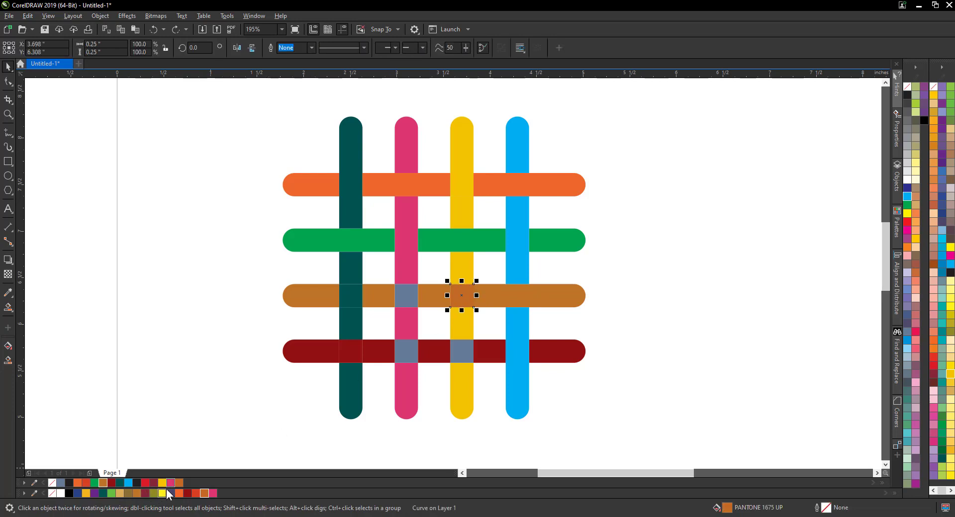
click(88, 493)
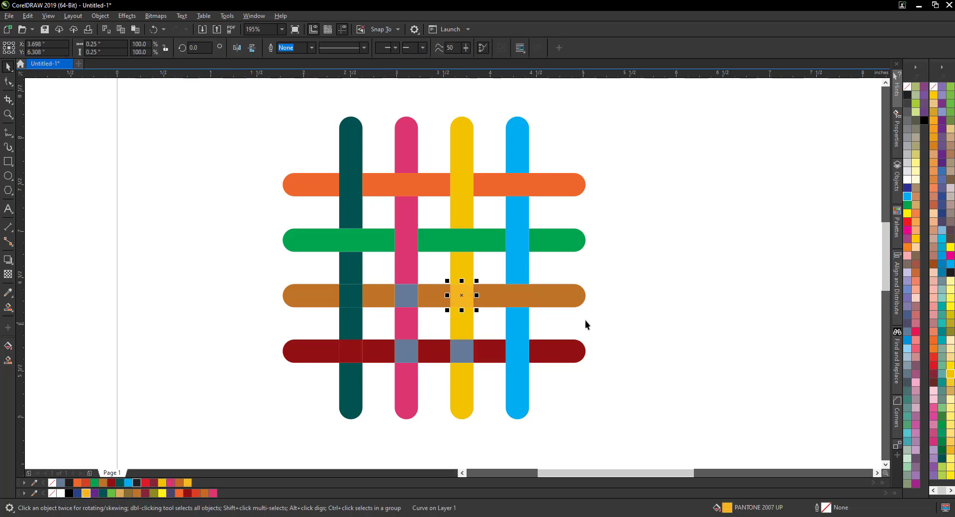
click(663, 295)
click(469, 327)
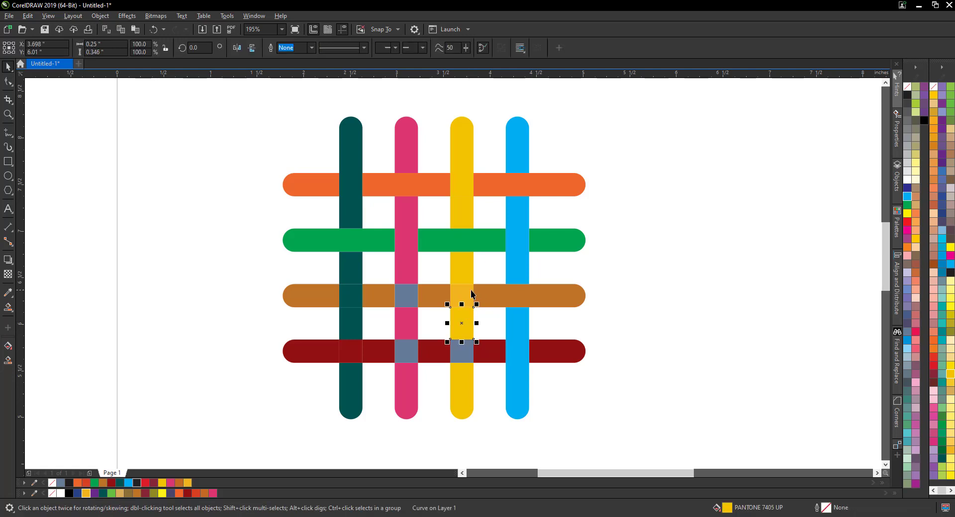
click(472, 297)
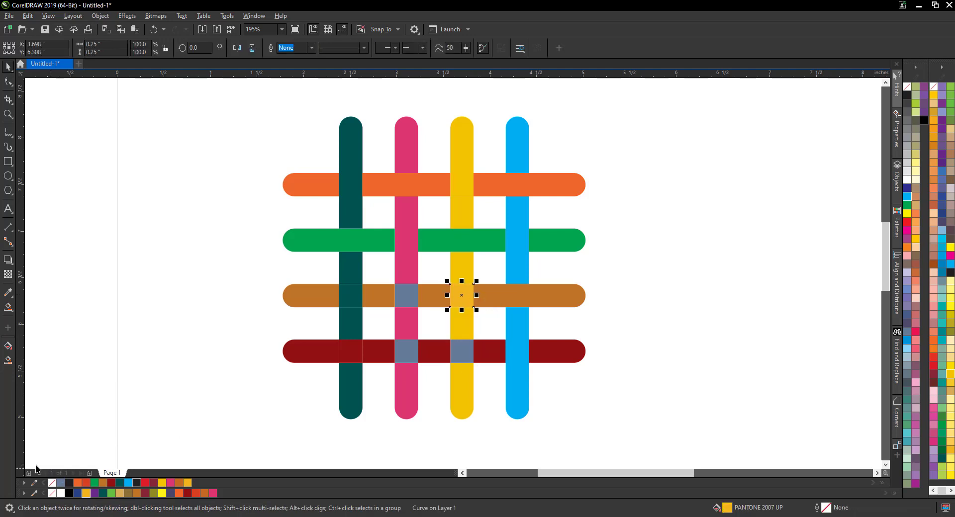
Sample the yellow bar's color, PANTONE 7405 UP, with the Color Eyedropper and apply it to its crossing with the brown bar.
click(8, 294)
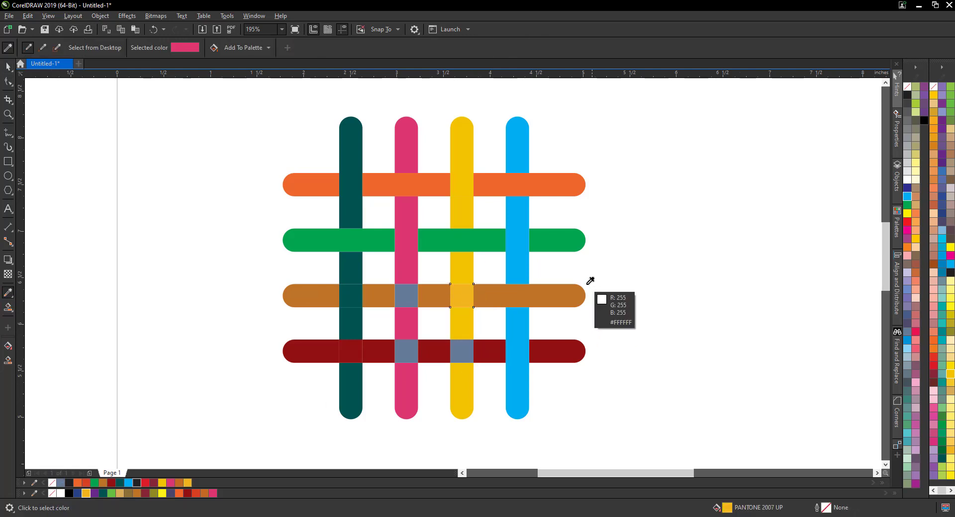
click(470, 274)
click(463, 294)
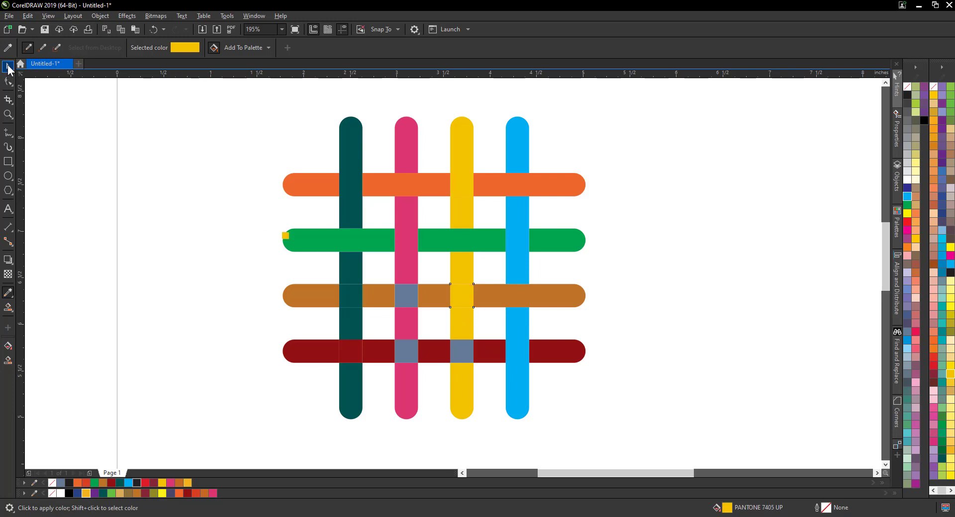
key(space)
Weld the three yellow pieces between the green and dark red bars into one shape.
click(444, 294)
click(461, 288)
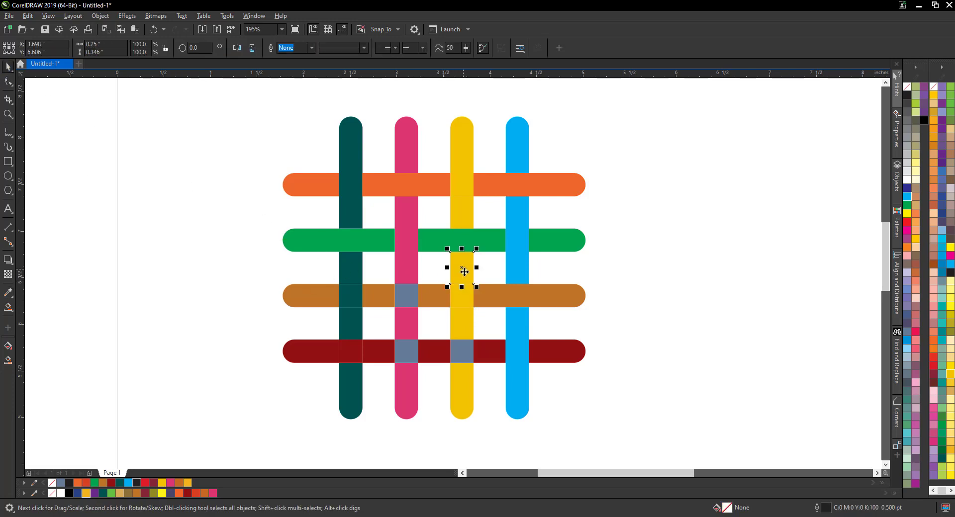
shift+click(467, 328)
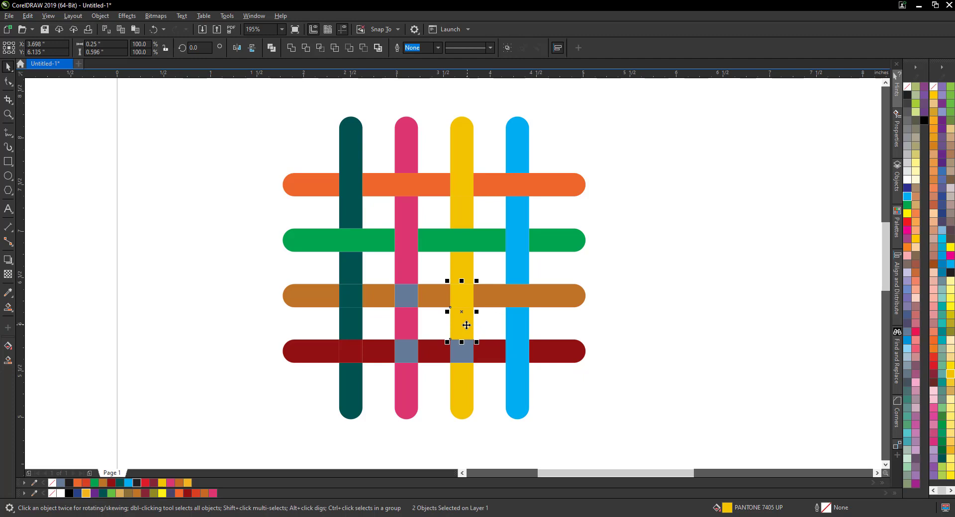
shift+click(468, 271)
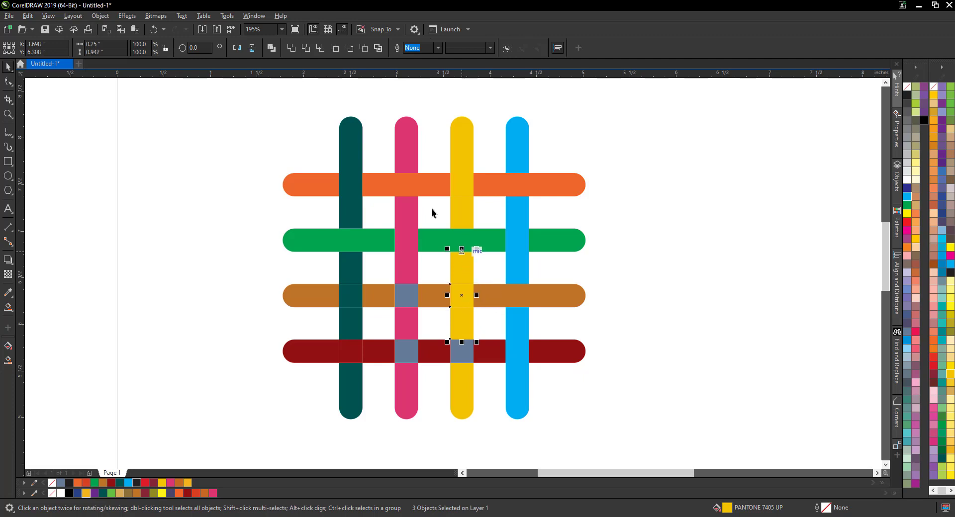
click(222, 183)
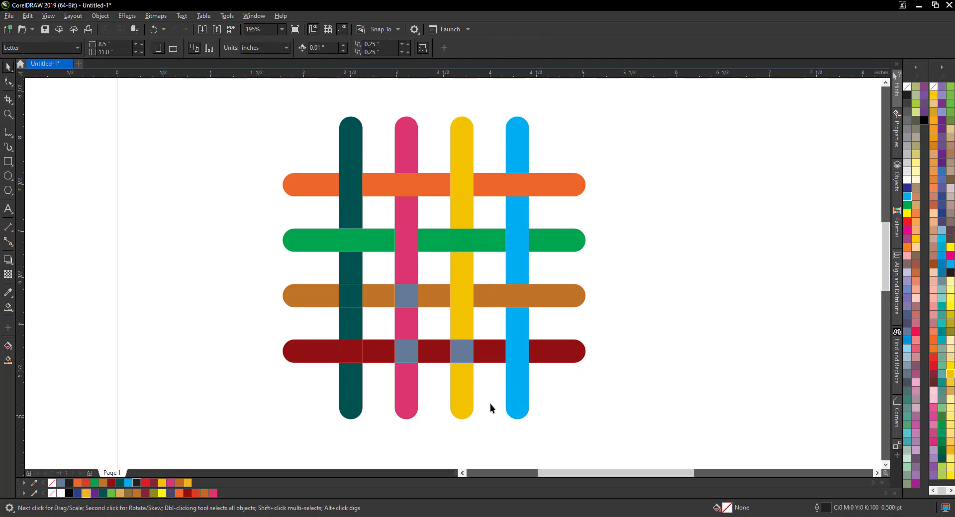
Fill the crossing of the yellow and dark red bars with the dark red bar's sampled color, PANTONE 7624 UP.
click(456, 360)
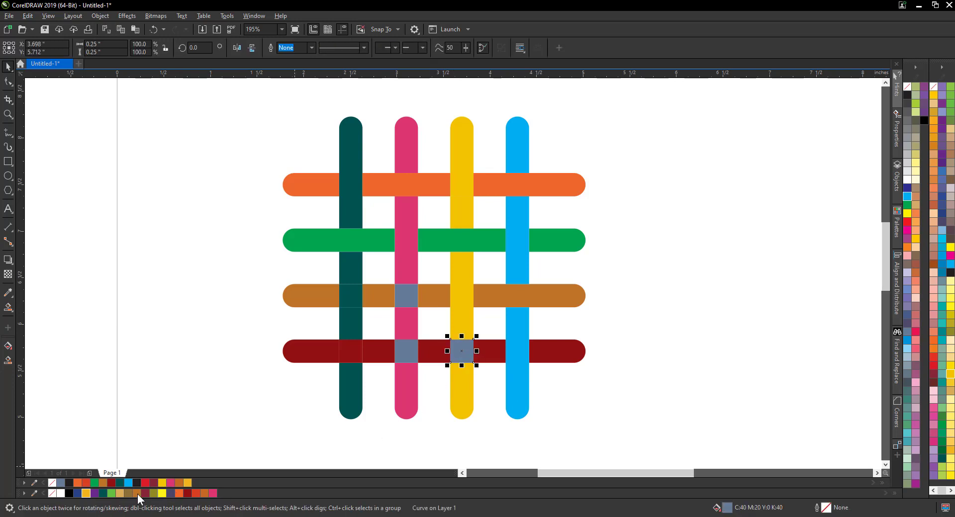
key(ctrl+Page_Down)
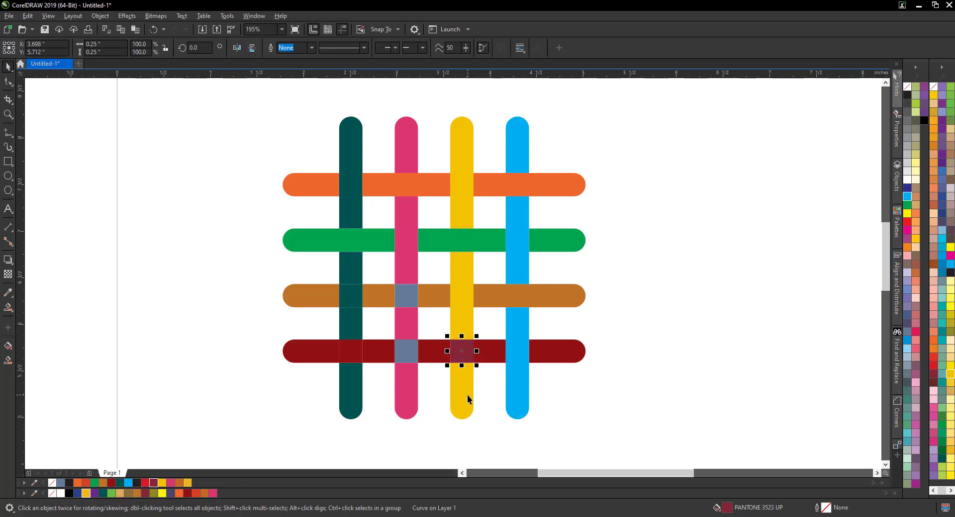
click(8, 293)
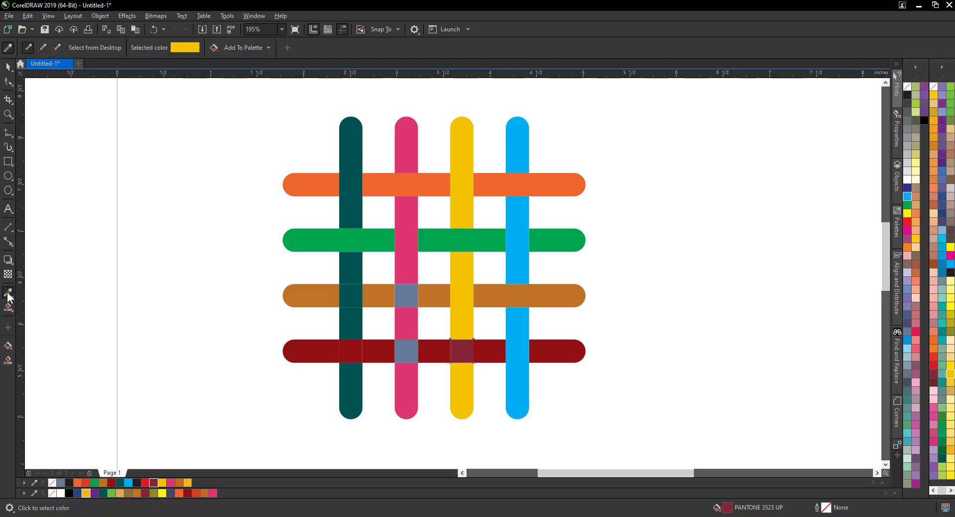
click(485, 347)
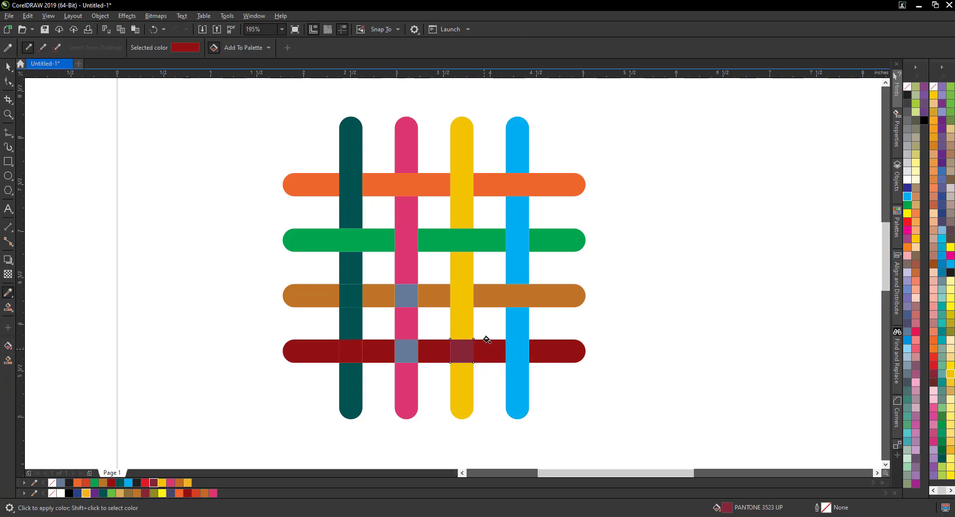
click(462, 350)
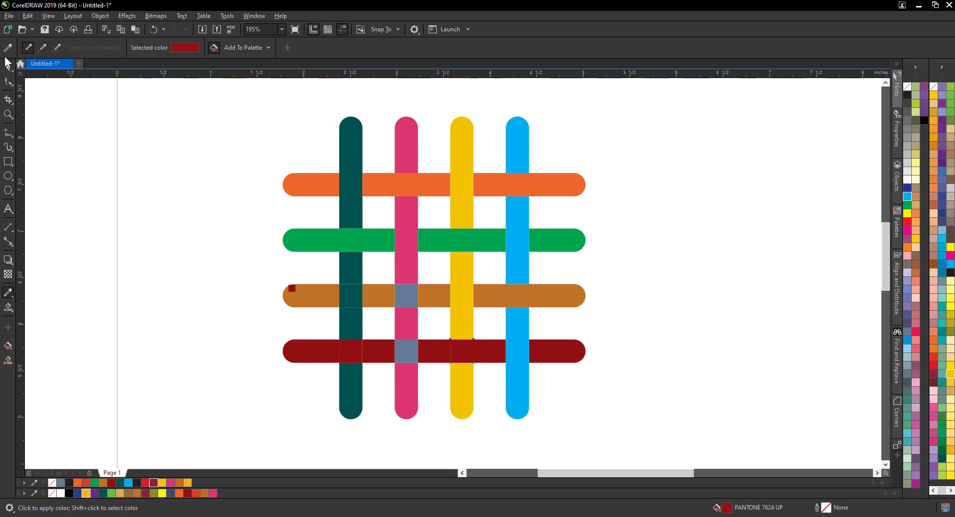
click(8, 67)
Weld the three dark red pieces between the pink and light blue bars into one shape.
click(444, 355)
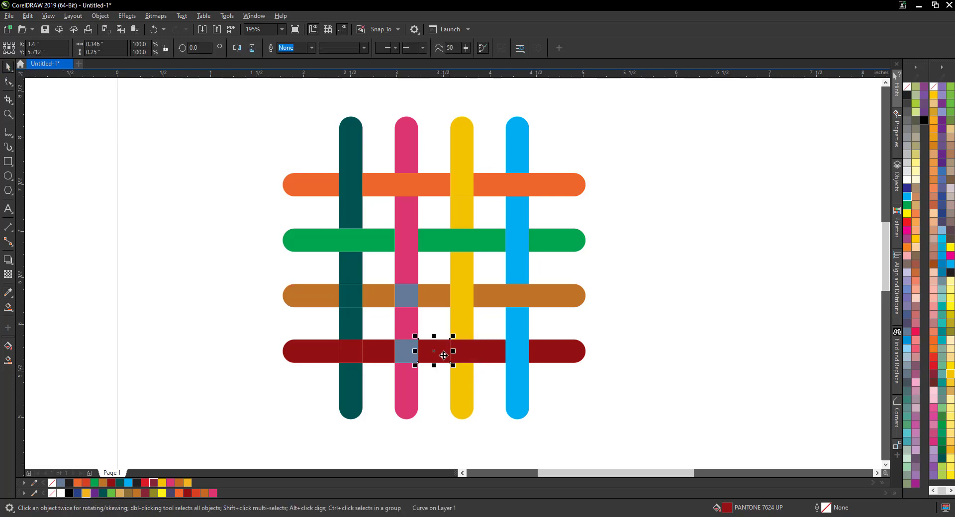
shift+click(463, 359)
shift+click(491, 355)
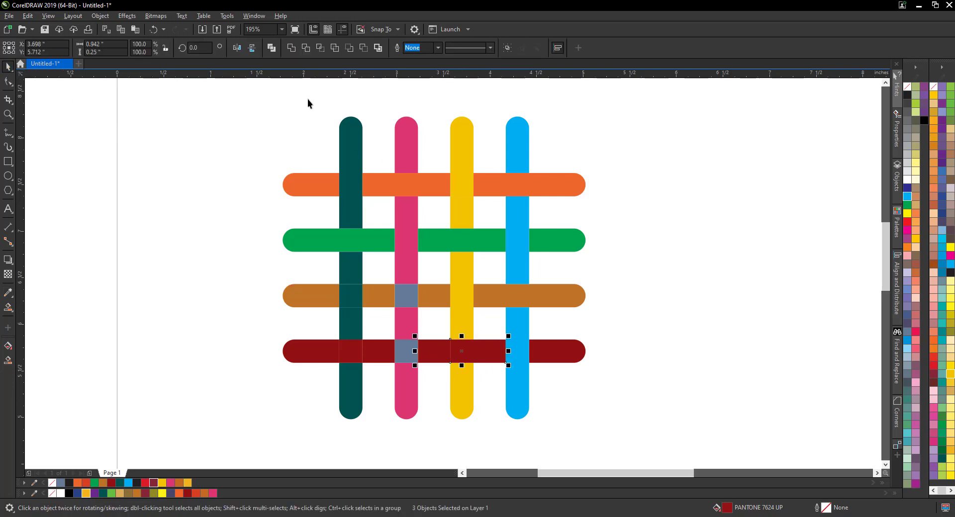
click(293, 48)
click(683, 291)
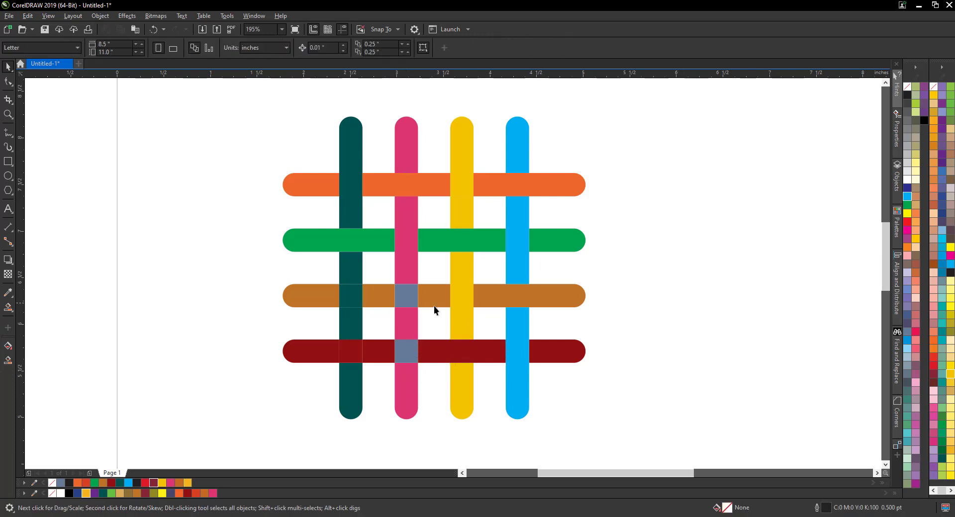
Fill the crossing of the pink and brown bars with the brown bar's sampled color, PANTONE 7566 UP.
click(402, 302)
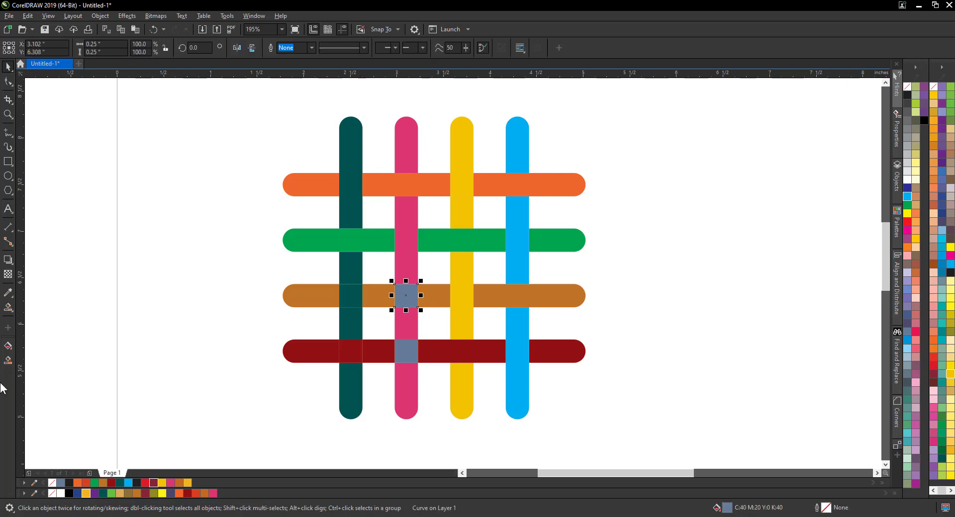
click(7, 295)
click(373, 291)
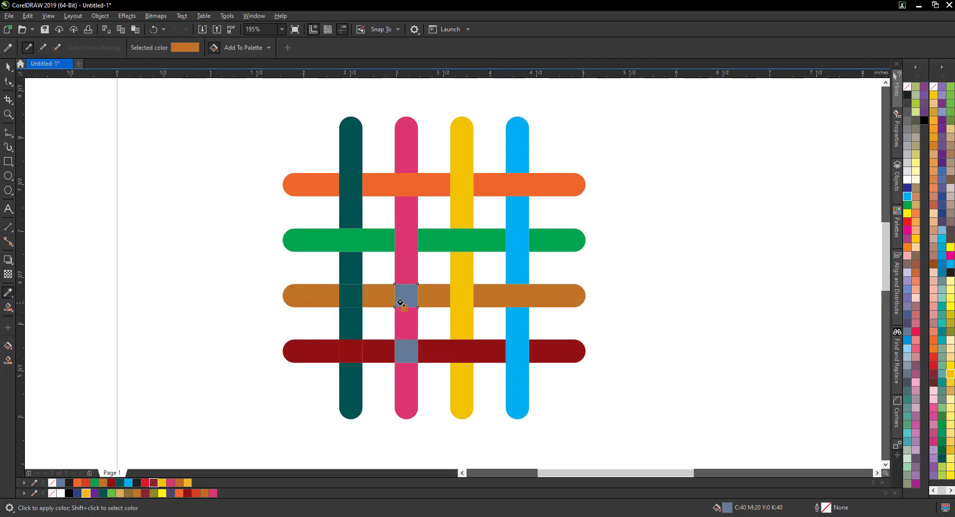
click(403, 297)
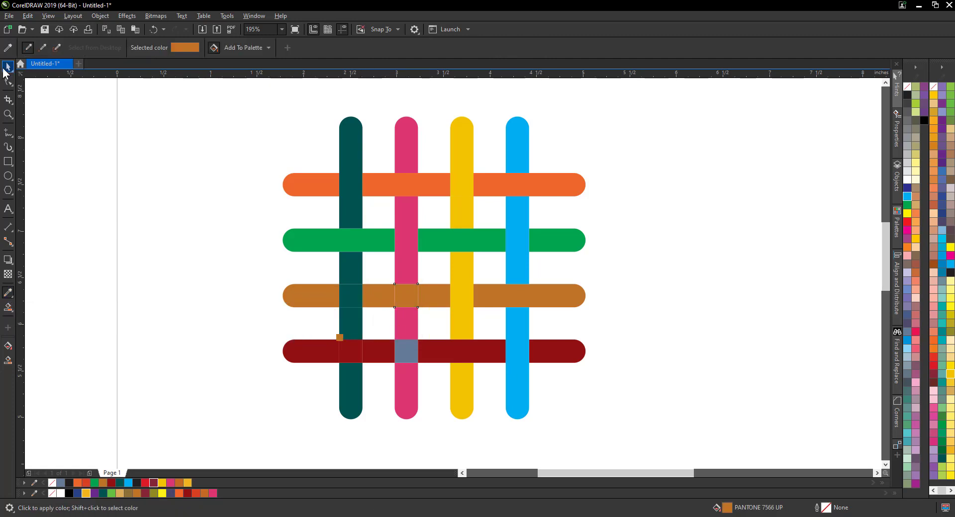
click(9, 71)
Weld the three brown pieces between the dark teal and yellow bars into one shape.
click(362, 300)
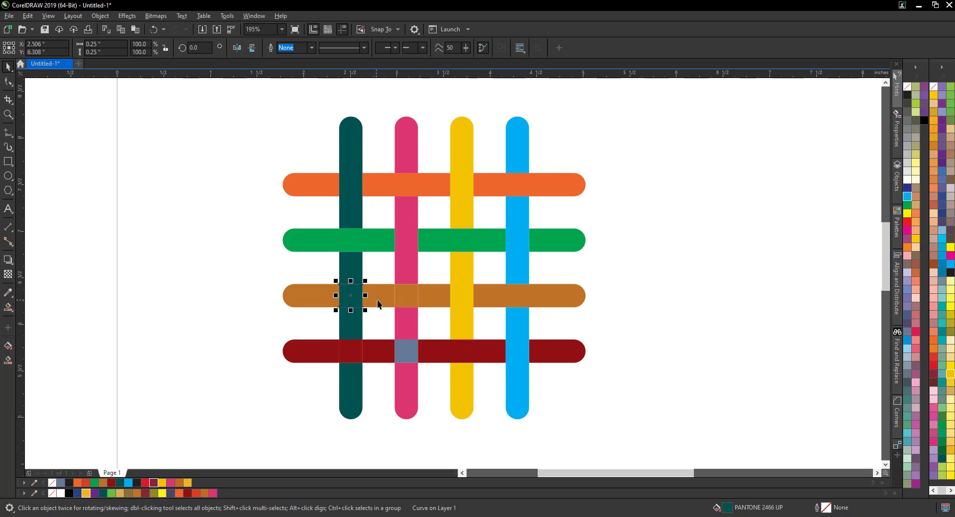
shift+click(407, 310)
shift+click(436, 305)
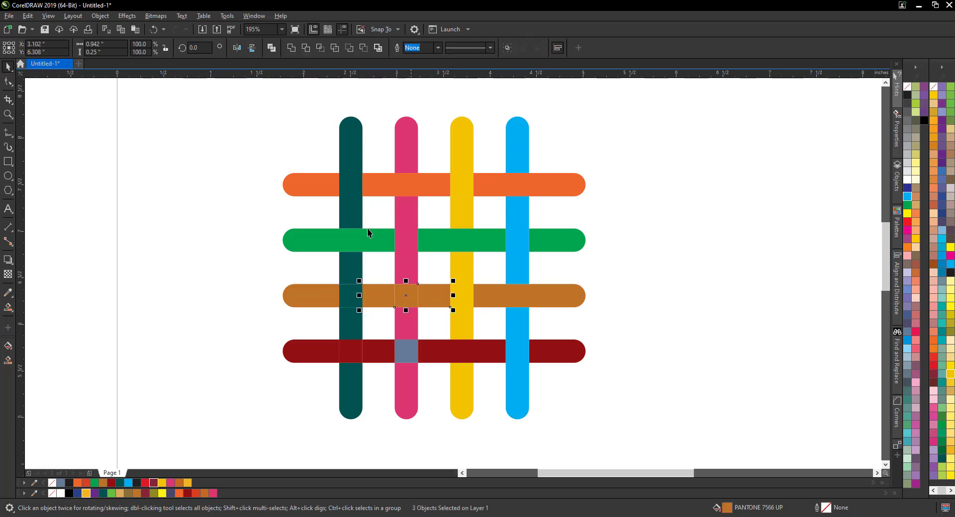
click(291, 48)
click(753, 293)
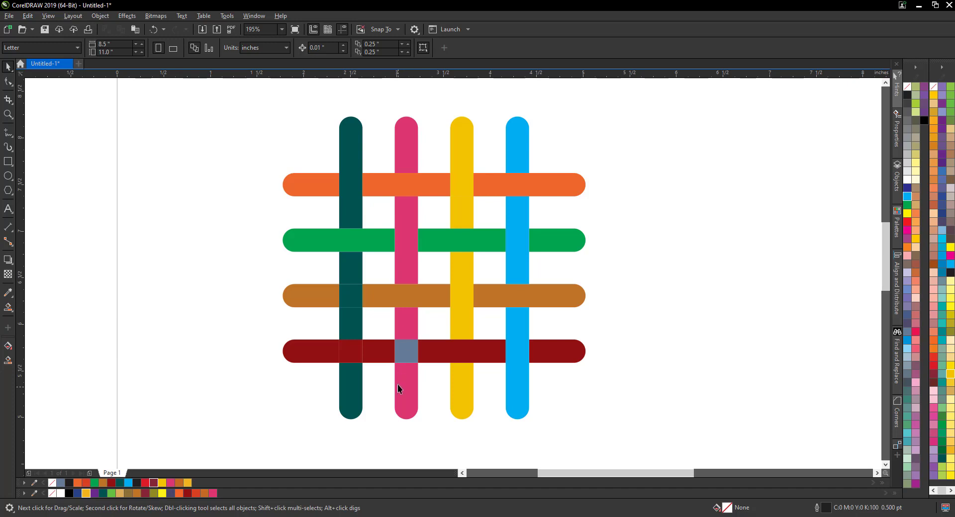
Fill the crossing of the pink and dark red bars with the pink bar's color, PANTONE 7636 UP.
click(405, 350)
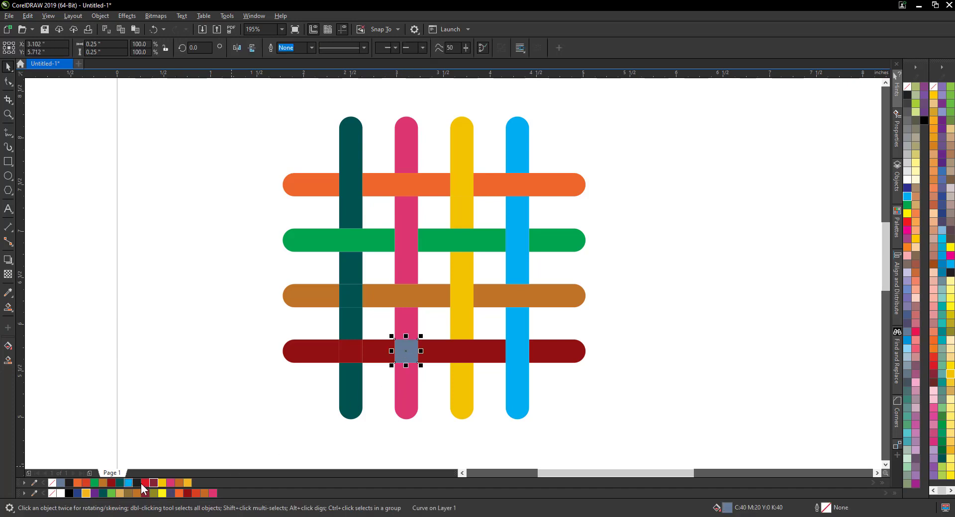
click(168, 480)
click(380, 412)
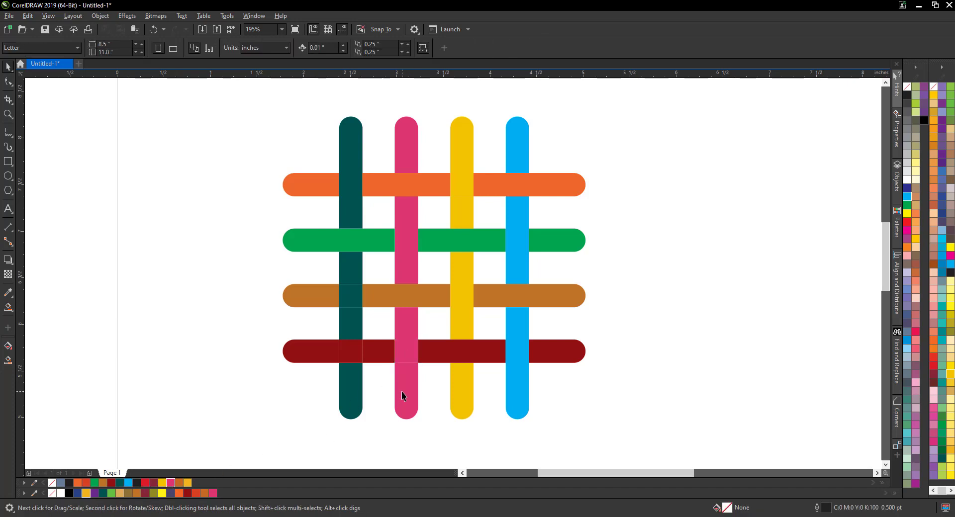
Weld the three pink pieces from below the brown bar to the vertical bar's lower end into one shape.
click(401, 392)
shift+click(406, 349)
shift+click(409, 323)
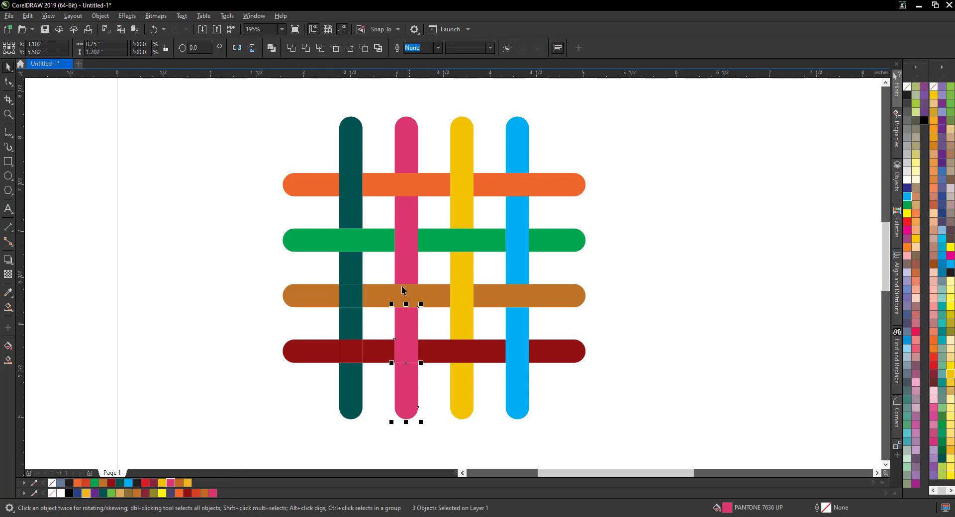
click(291, 47)
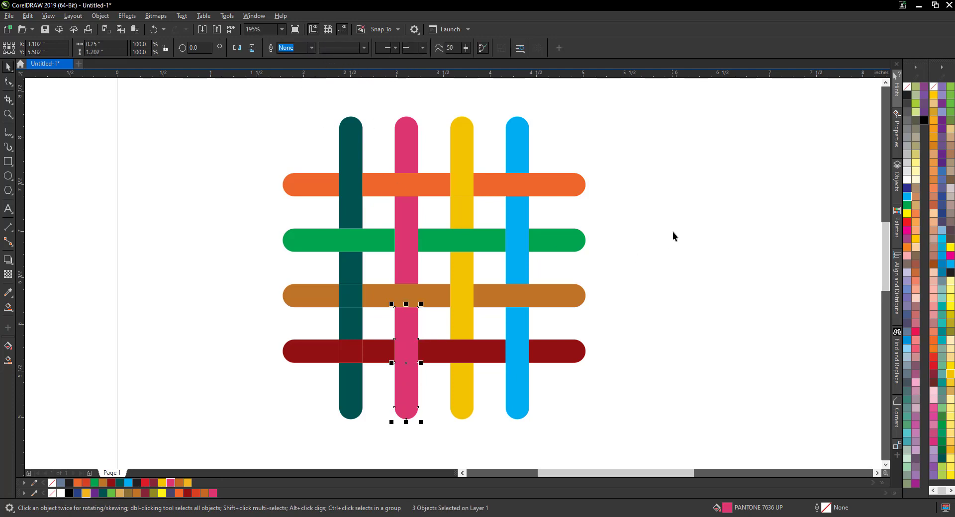
click(643, 333)
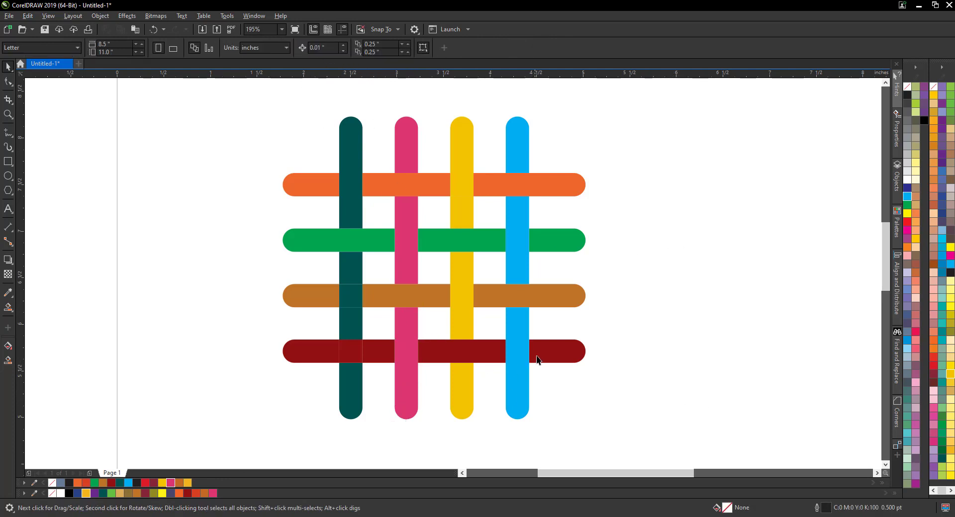
Weld the three dark red pieces from the bar's rounded left end to the pink bar into one shape.
click(318, 352)
shift+click(352, 353)
shift+click(384, 354)
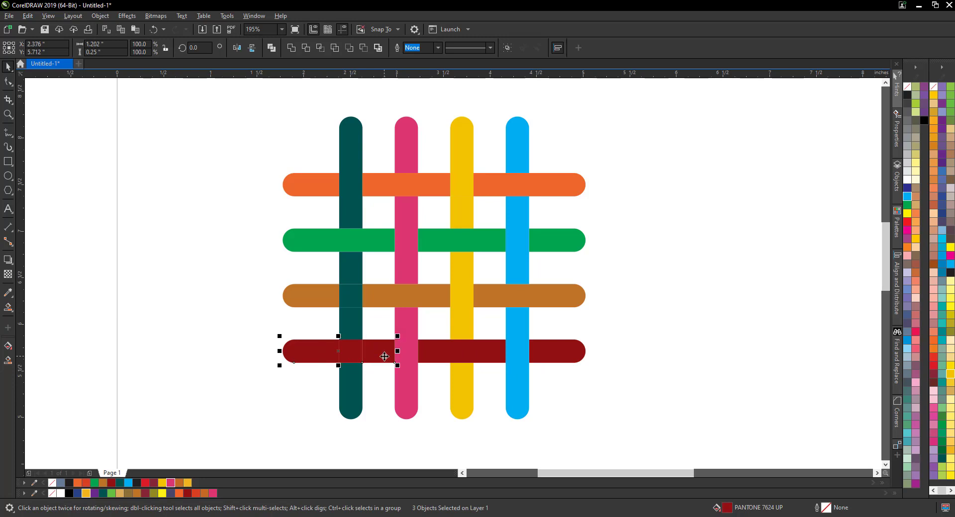
click(291, 48)
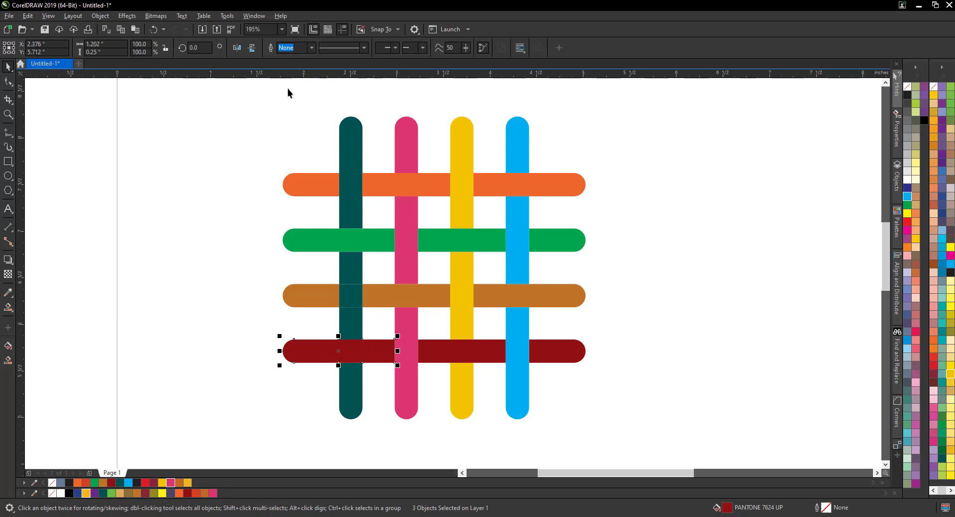
click(223, 213)
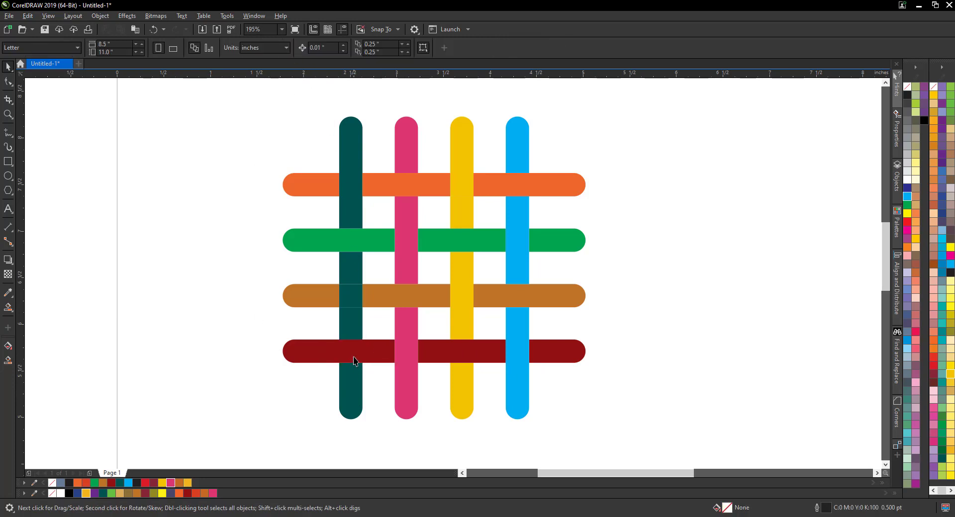
Weld the three dark teal pieces between the green and dark red bars into one shape.
click(354, 276)
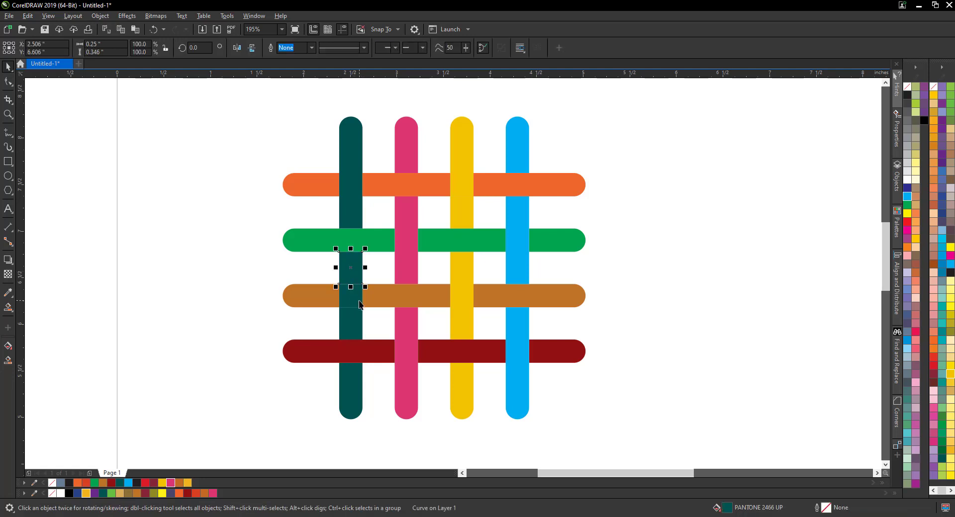
shift+click(354, 297)
shift+click(355, 324)
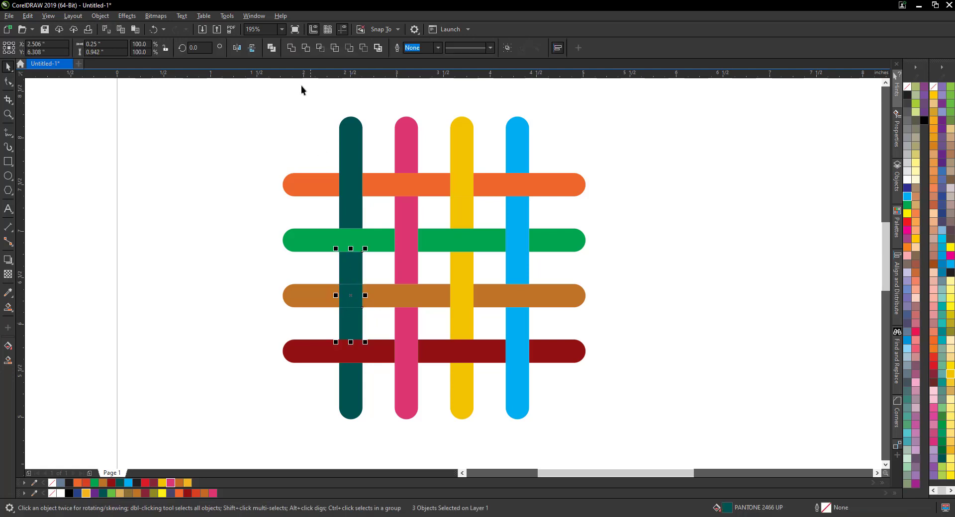
click(291, 48)
click(244, 191)
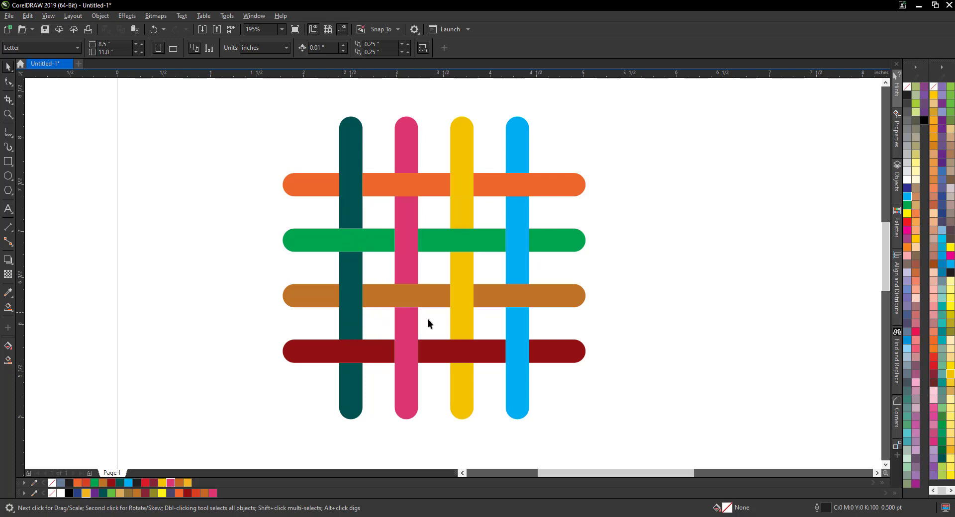
Move several brown, yellow, orange and pink pieces out of the weave to test their separation, and undo the moves.
drag(424, 299, 547, 246)
drag(462, 299, 511, 336)
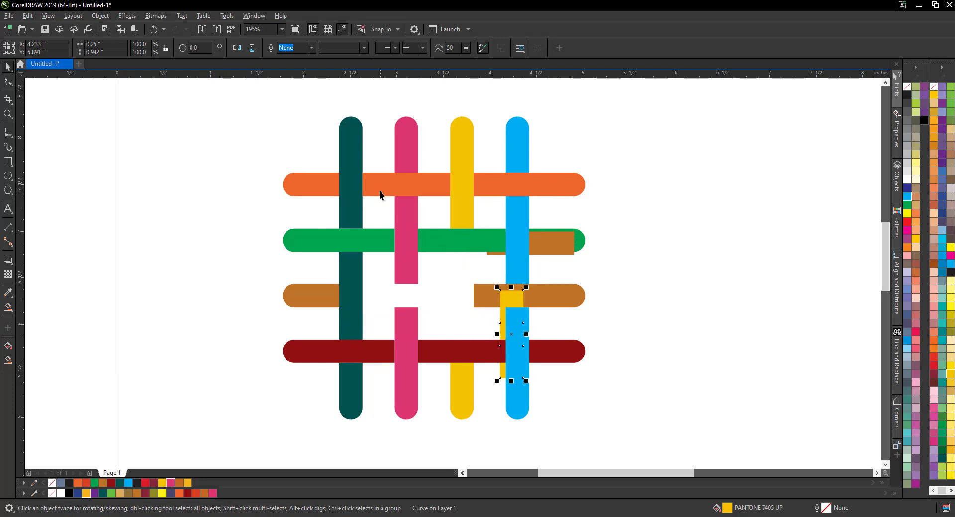
drag(379, 194, 303, 265)
drag(399, 274, 463, 332)
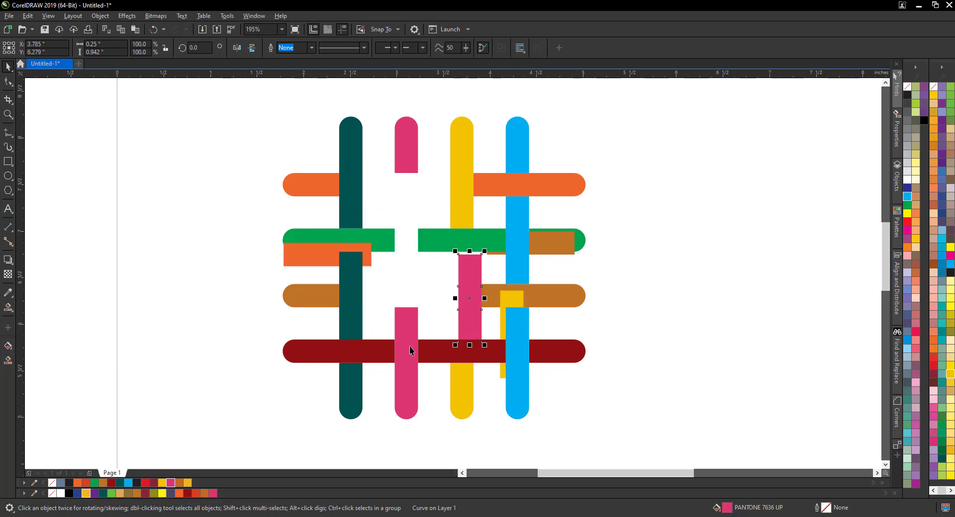
drag(409, 347, 363, 383)
key(ctrl+z)
key(ctrl+z)
key(ctrl+z)
key(ctrl+z)
key(ctrl+z)
key(ctrl+z)
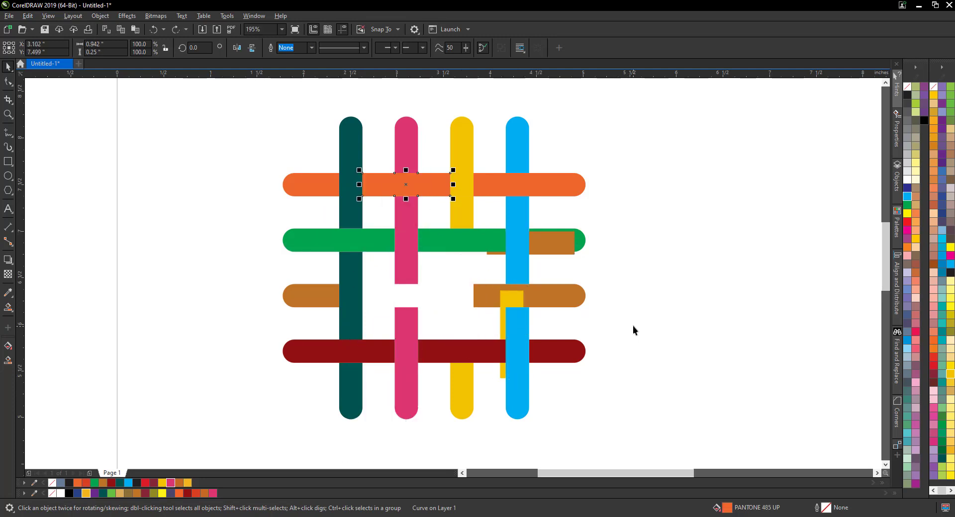
click(642, 270)
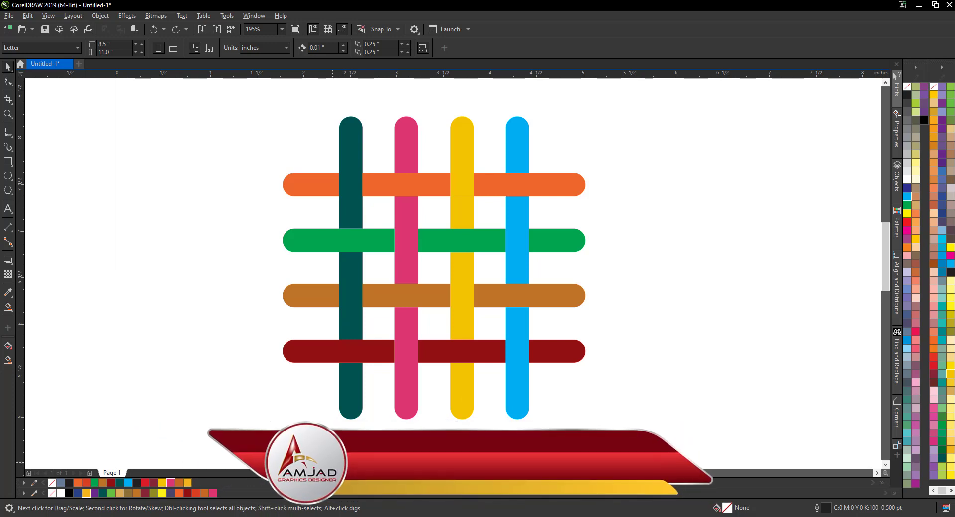
Draw a 0.25 by 0.25 inch rectangle exactly over the crossing of the dark teal and orange bars.
click(8, 161)
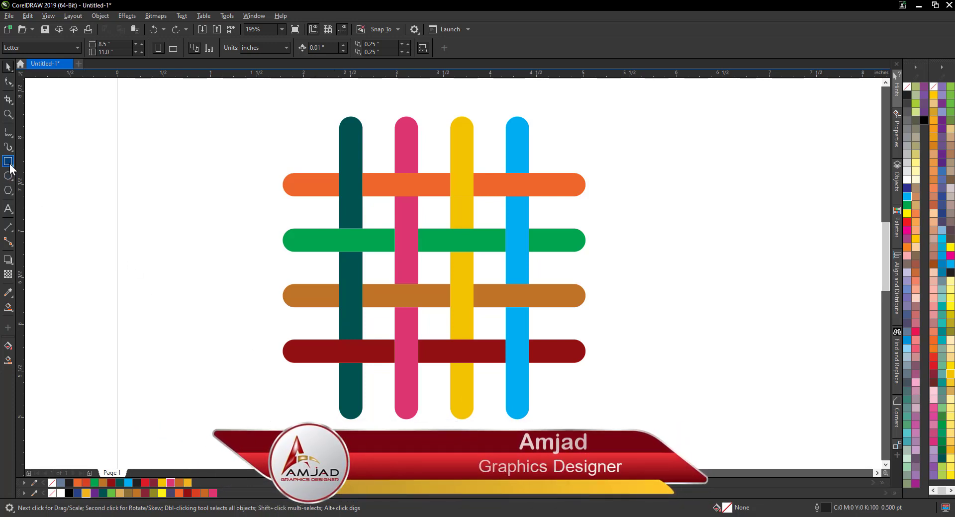
click(8, 114)
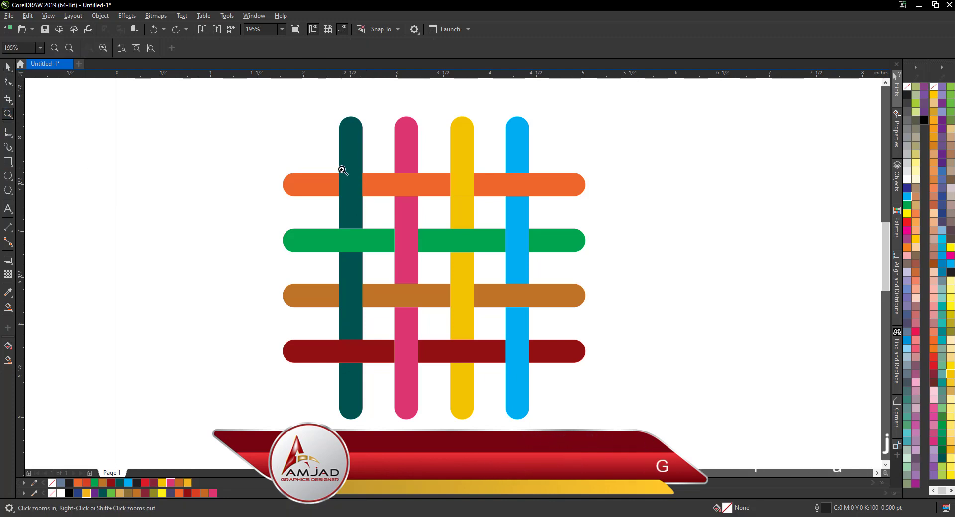
drag(306, 149, 444, 239)
key(space)
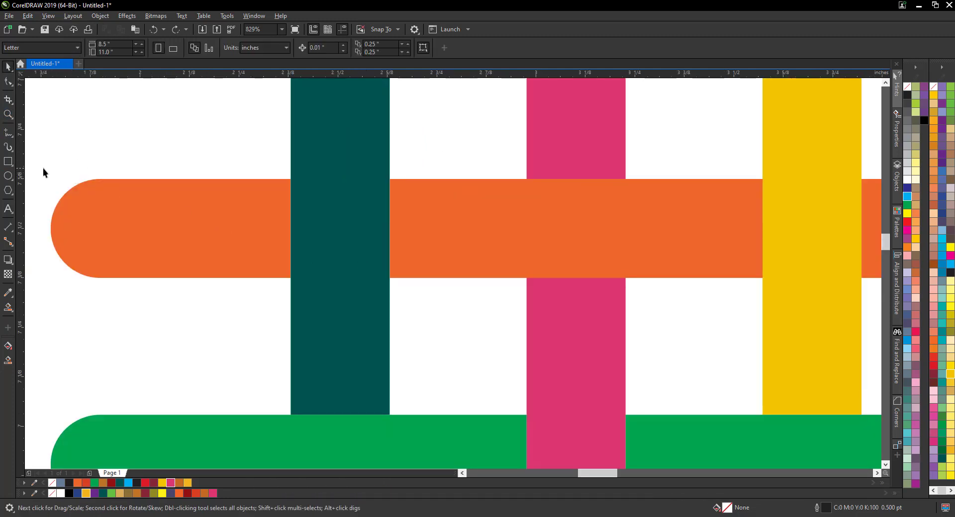
click(8, 162)
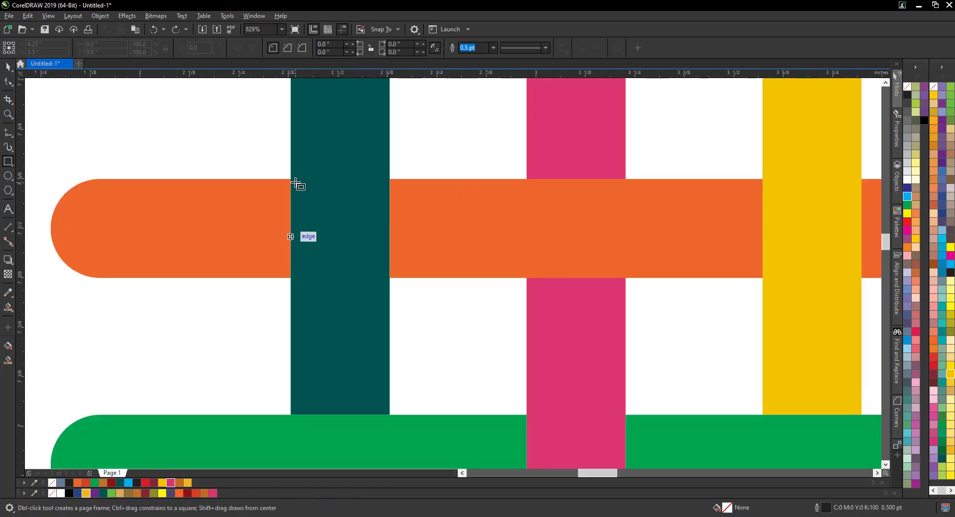
drag(291, 179, 388, 277)
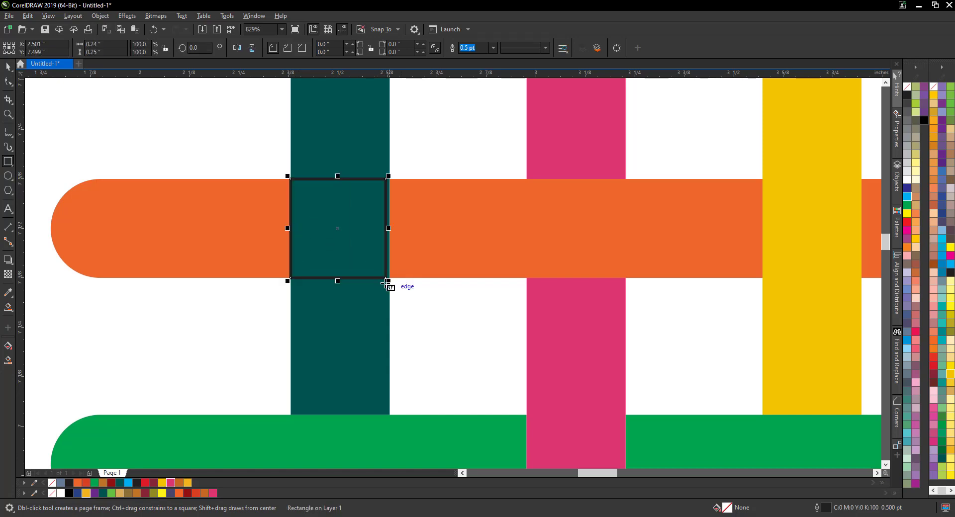
key(ctrl+z)
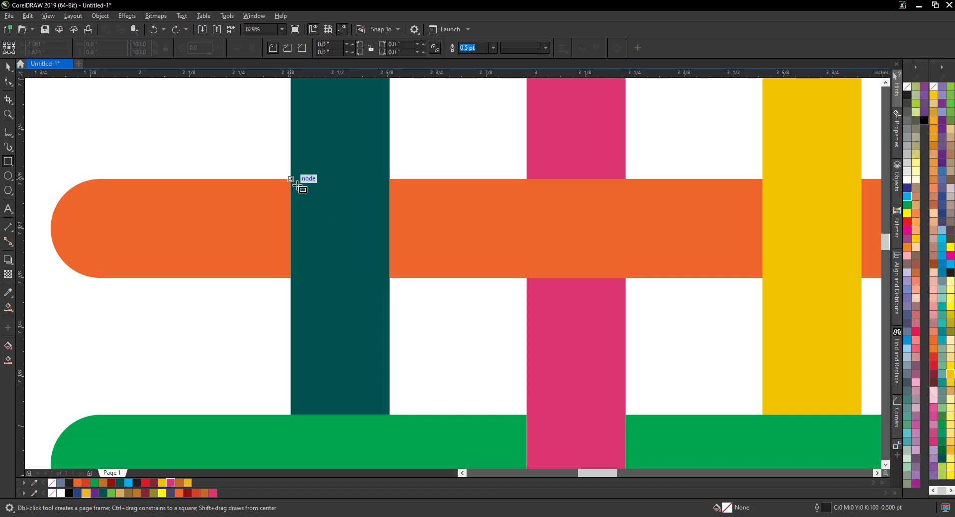
drag(293, 180, 390, 278)
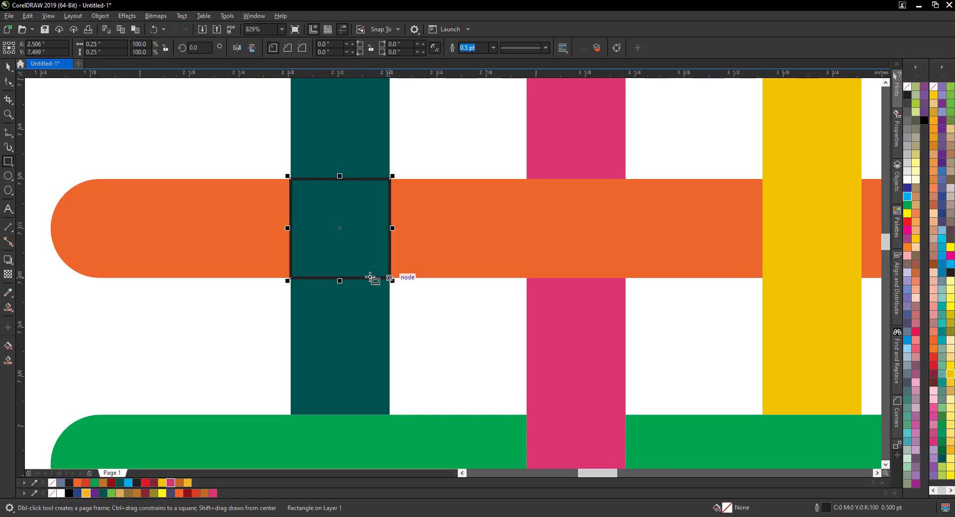
Fill the square over the crossing with black C:100 M:100 Y:100 K:100 and remove its outline.
click(7, 67)
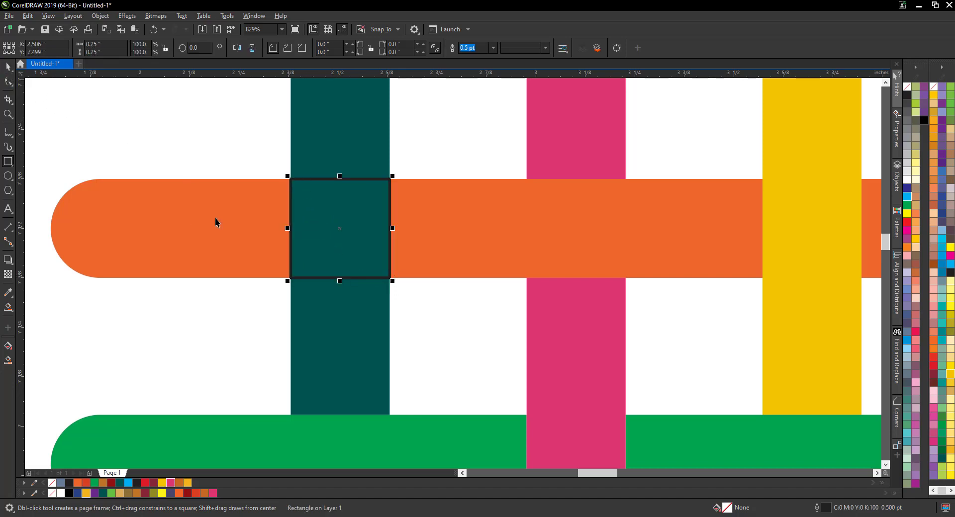
click(493, 47)
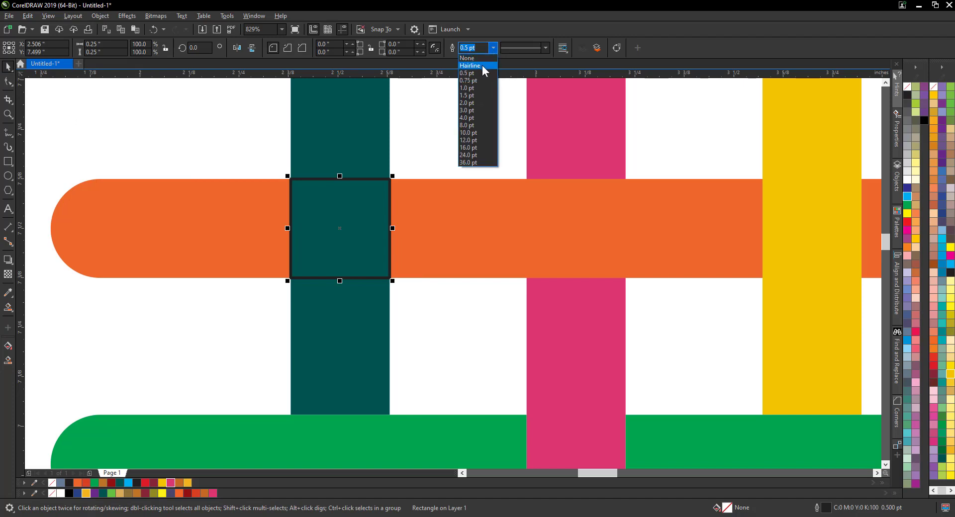
click(482, 64)
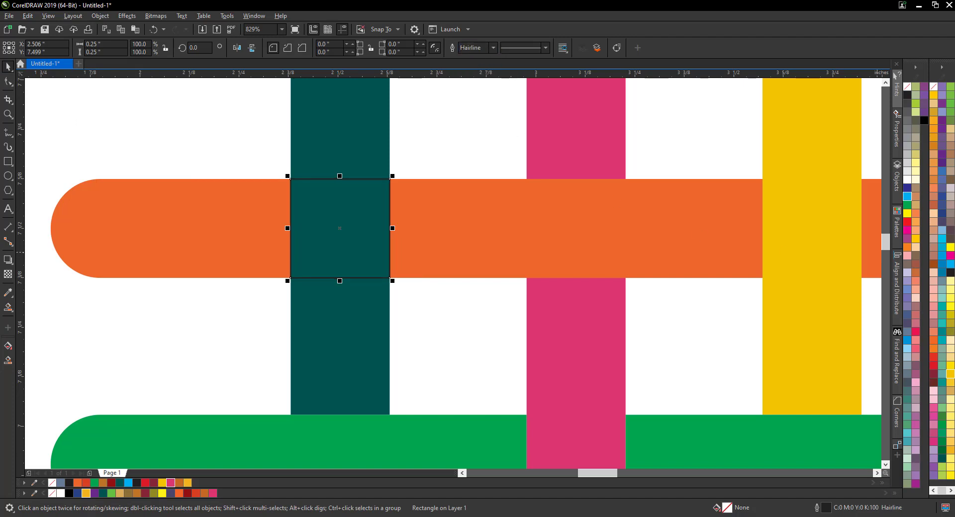
click(925, 121)
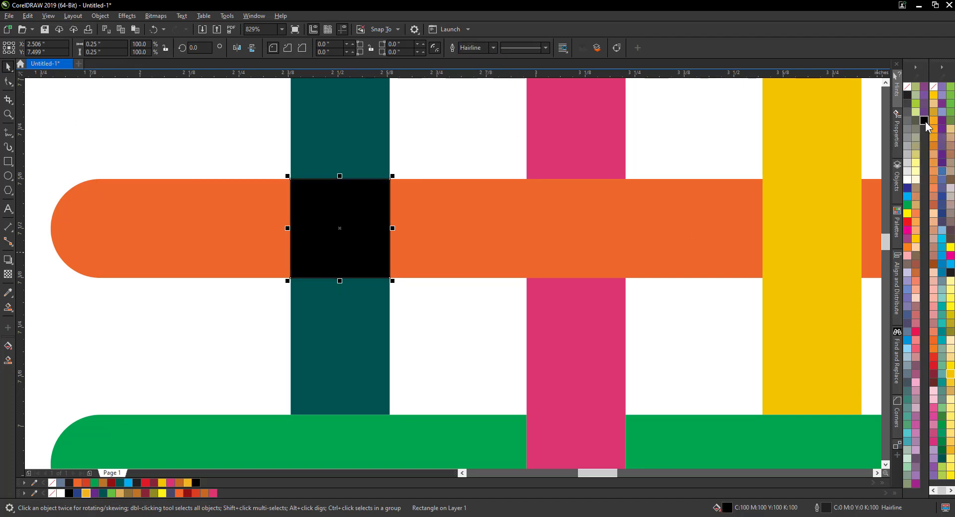
right_click(905, 89)
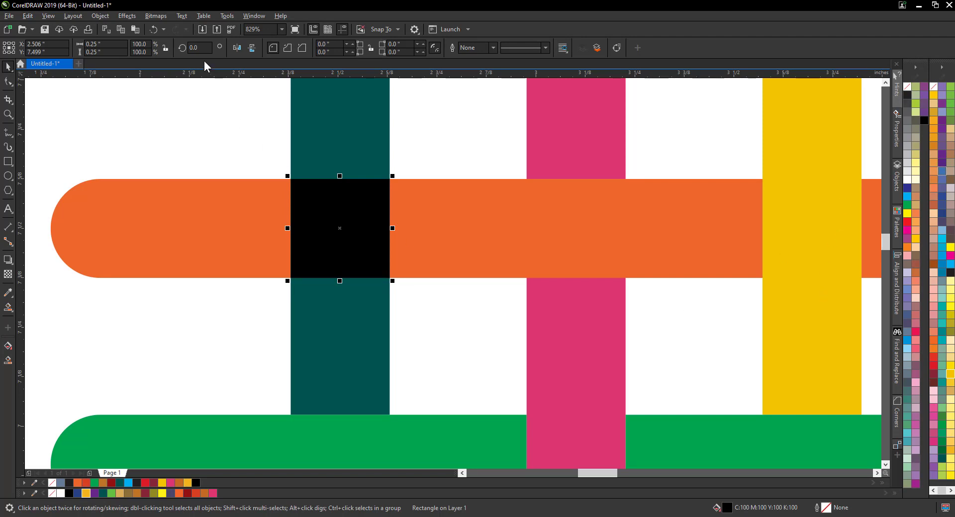
Convert the black square to a 300 dpi CMYK Color (32-bit) bitmap with anti-aliasing and a transparent background.
click(155, 16)
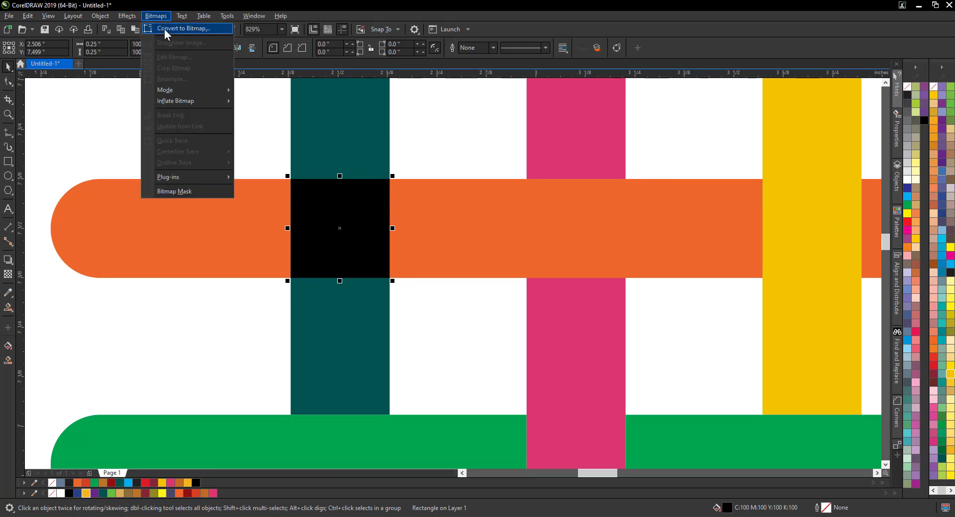
click(164, 29)
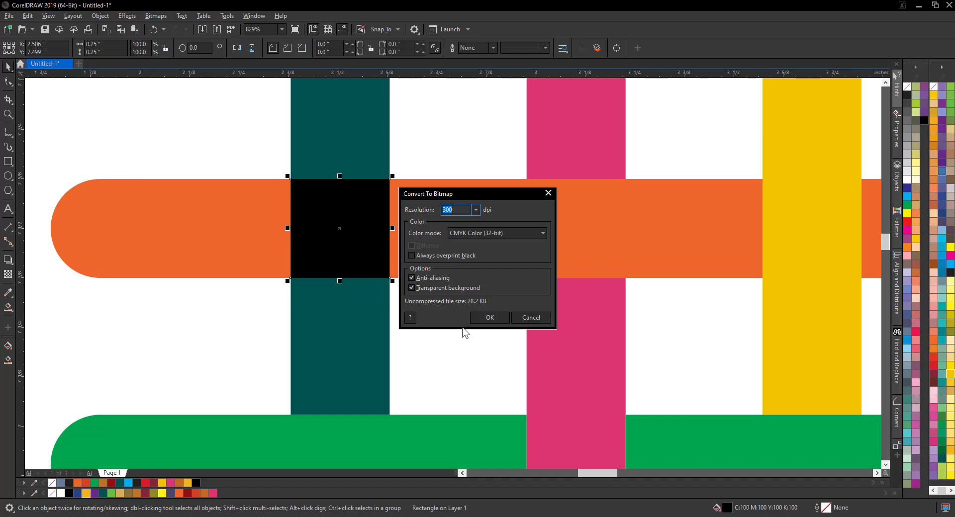
click(491, 317)
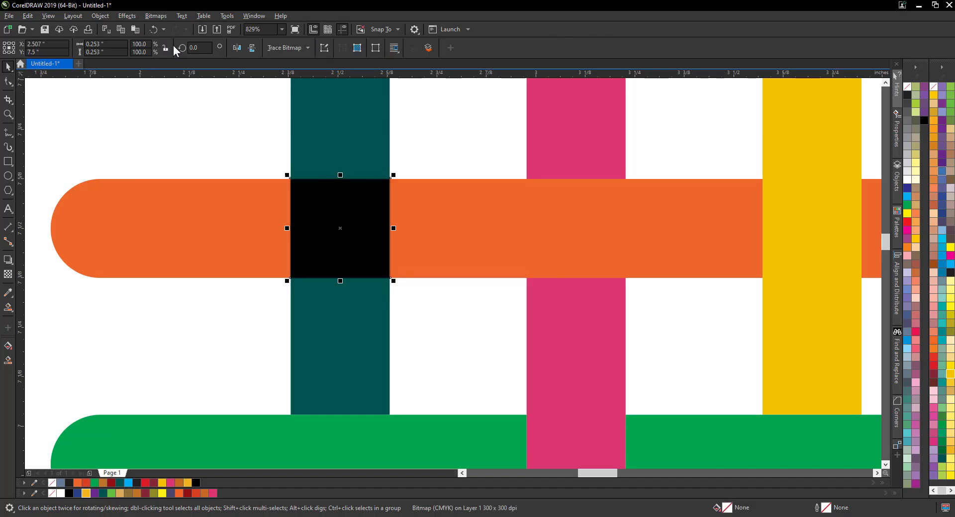
Apply a Gaussian Blur to the black bitmap, adjusting the radius until its edges spread softly past the crossing.
click(127, 15)
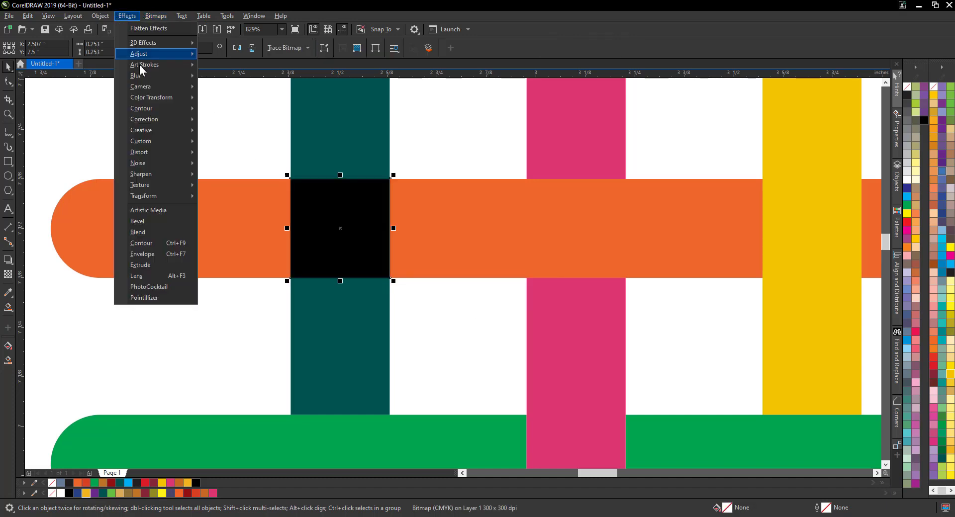
mouse_move(144, 76)
click(231, 89)
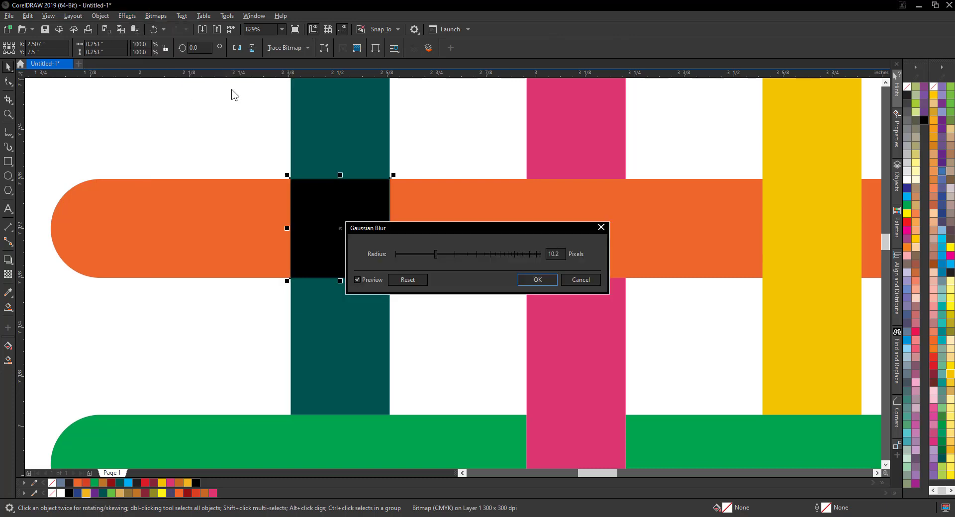
click(428, 254)
click(433, 254)
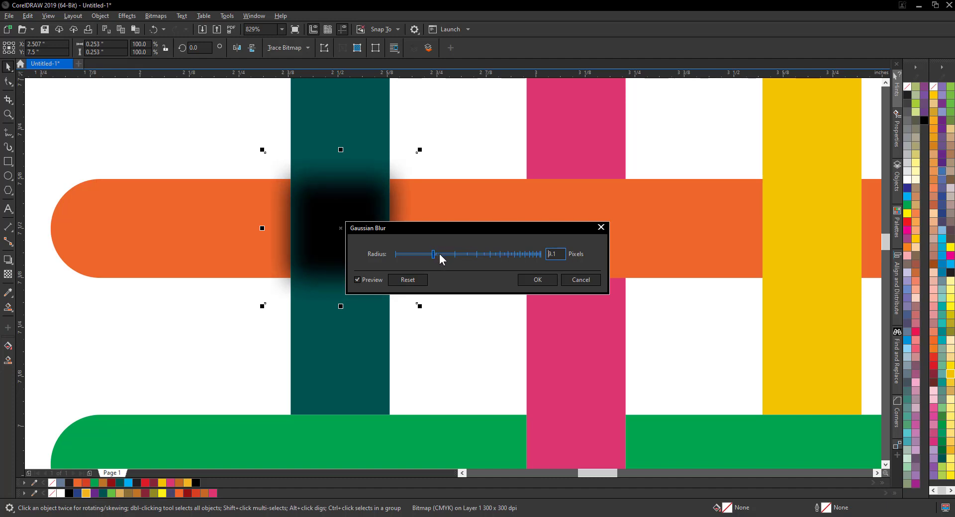
click(439, 255)
click(537, 280)
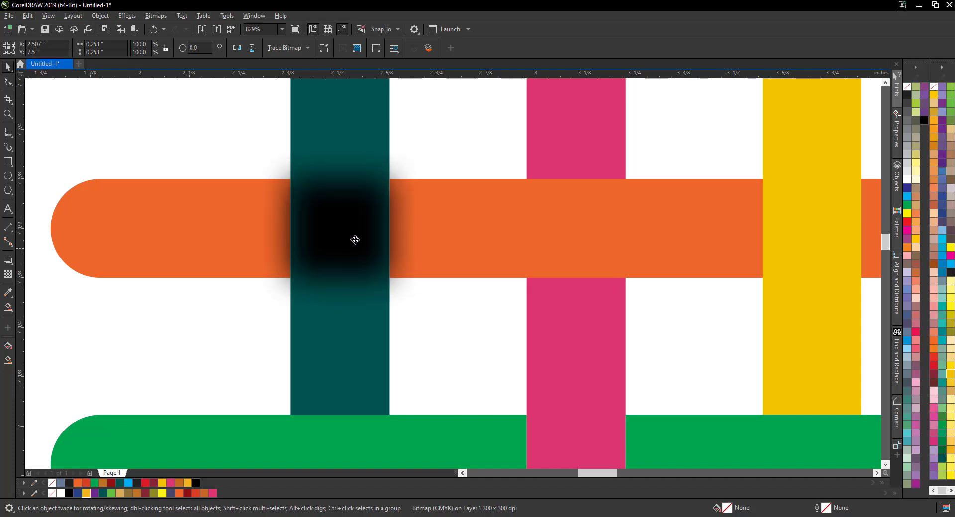
Shift the blurred bitmap slightly left and crop its nodes to a 0.12 by 0.25 inch shadow on the orange bar, left of the dark teal bar.
drag(340, 228, 336, 227)
click(335, 225)
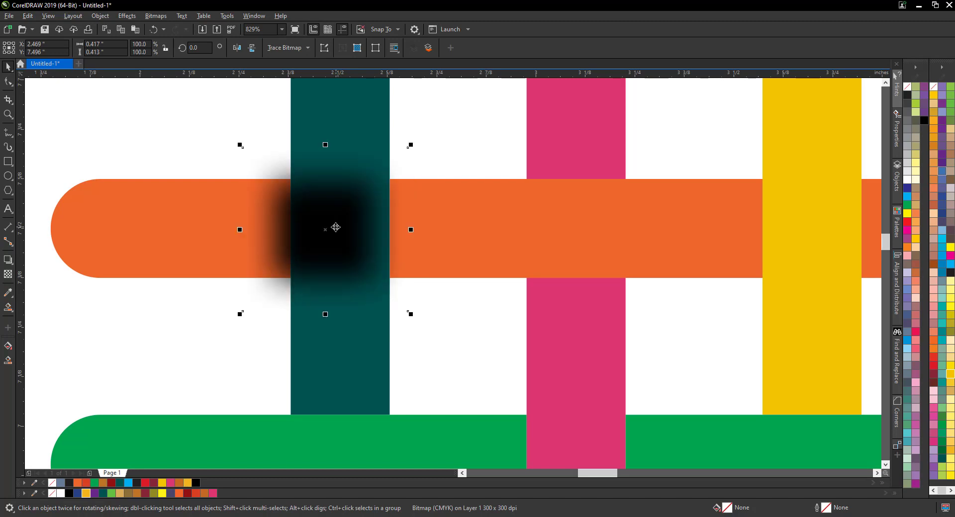
click(8, 84)
drag(254, 149, 440, 176)
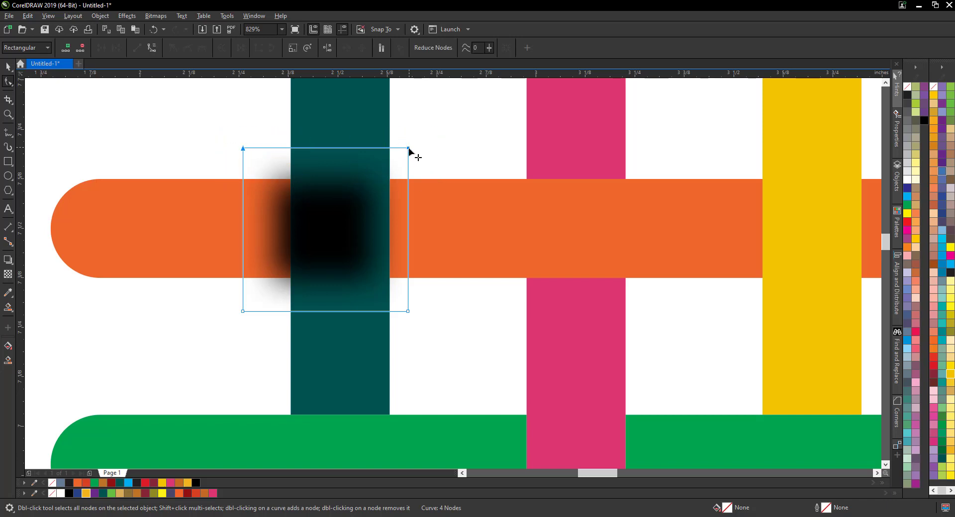
drag(408, 148, 410, 179)
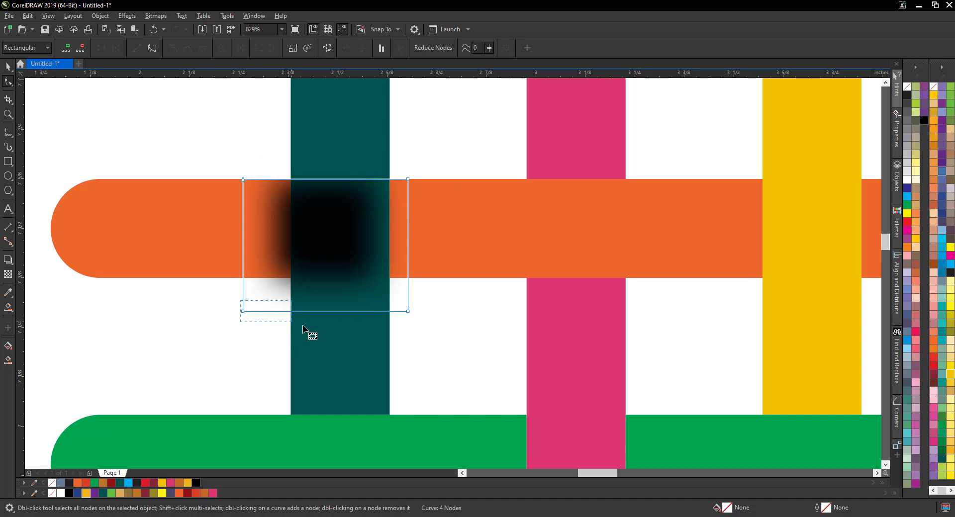
drag(303, 327, 408, 278)
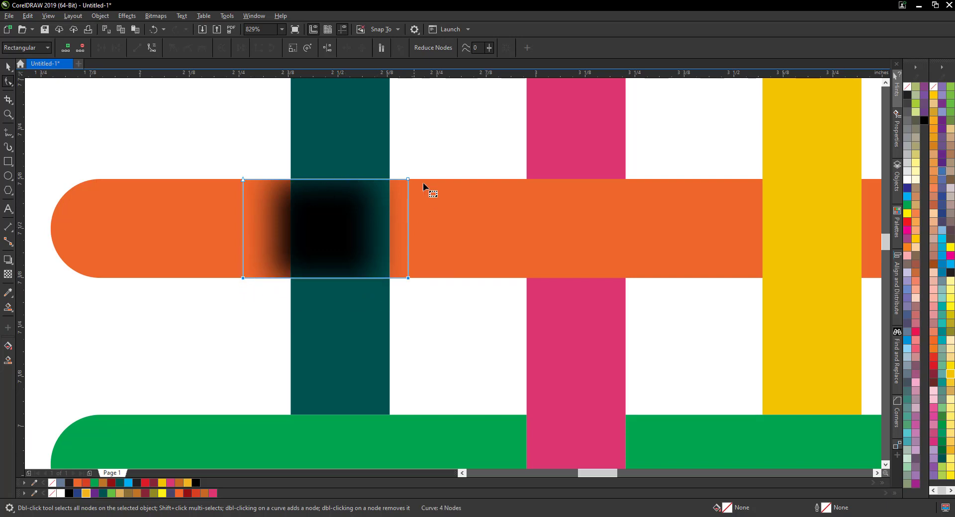
drag(397, 284, 302, 270)
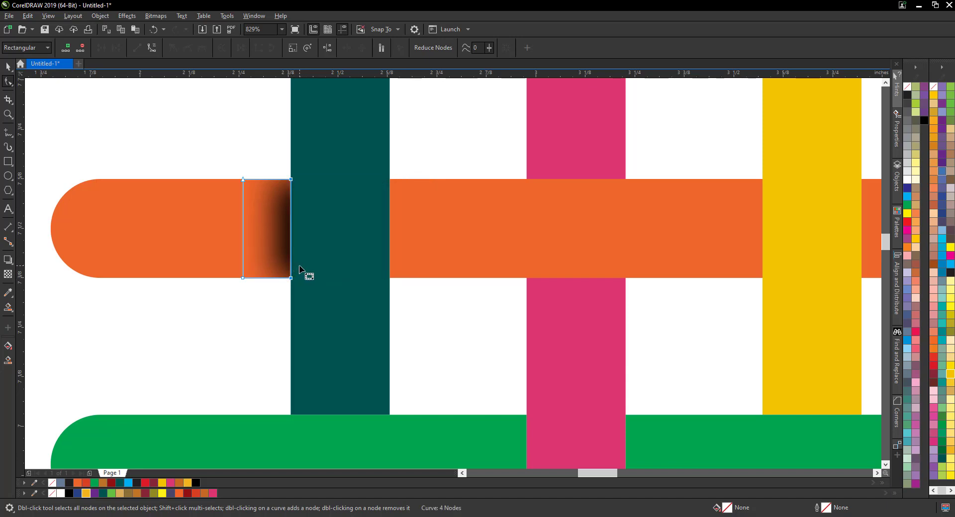
click(9, 69)
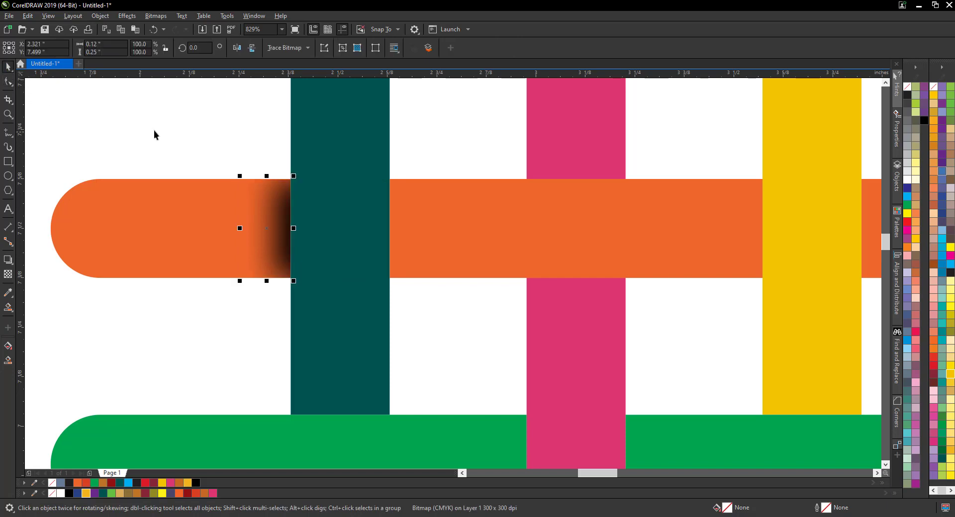
Copy the shadow to the opposite side of the dark teal bar on the orange bar, rotated 180 degrees.
click(154, 130)
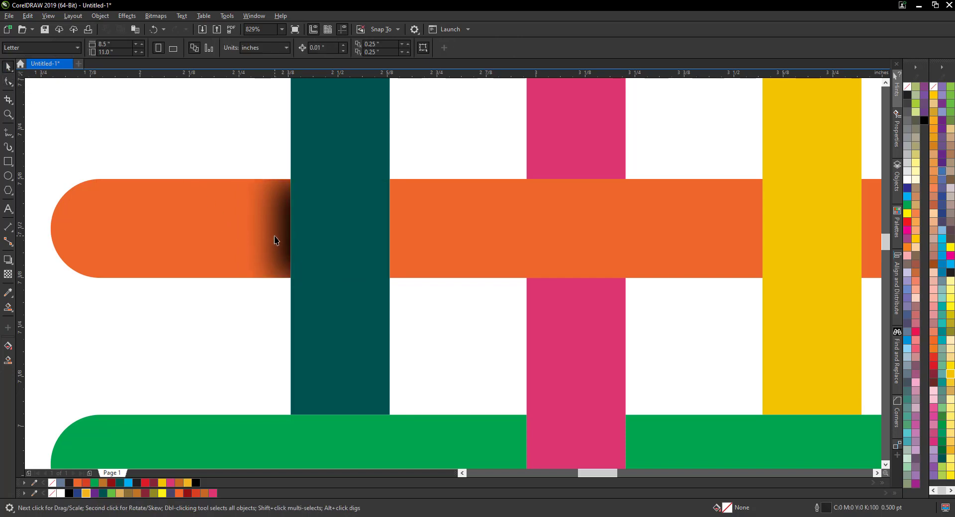
drag(277, 227, 419, 238)
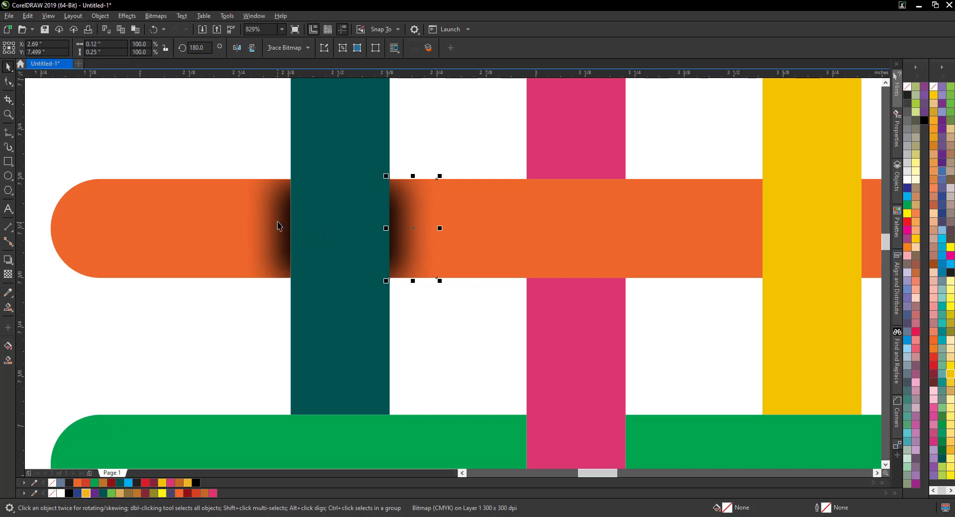
key(Escape)
Copy both shadows straight down to the dark teal bar's crossing over the brown bar and align them with the brown bar.
scroll(284, 190, down, 4)
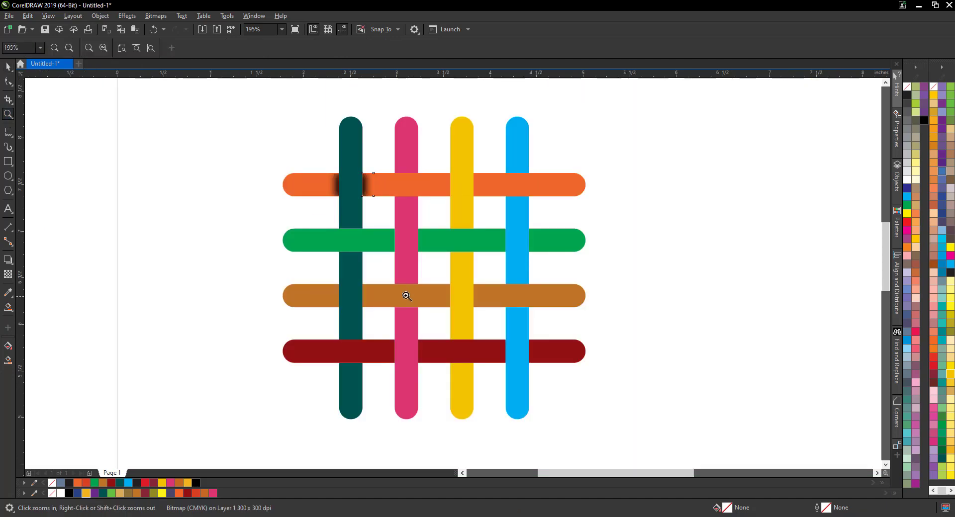
click(337, 192)
shift+click(367, 187)
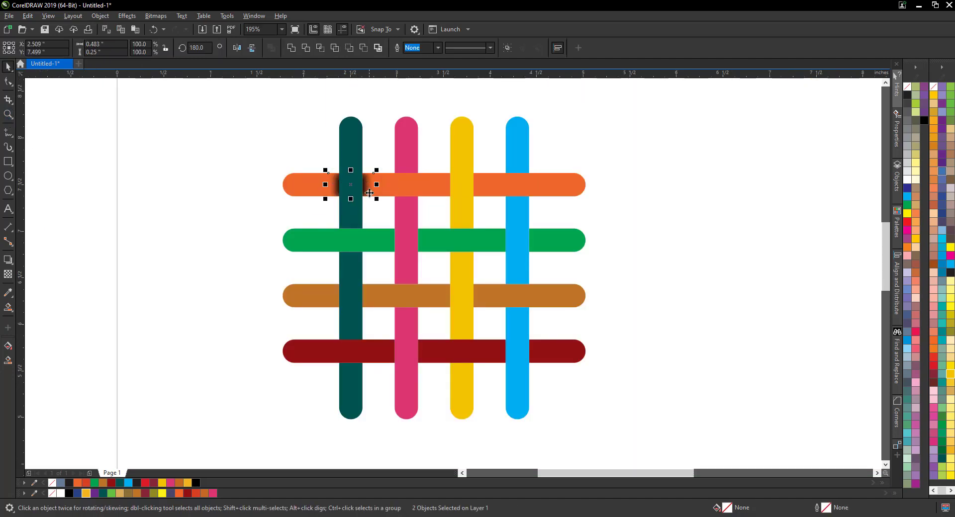
drag(356, 185, 356, 298)
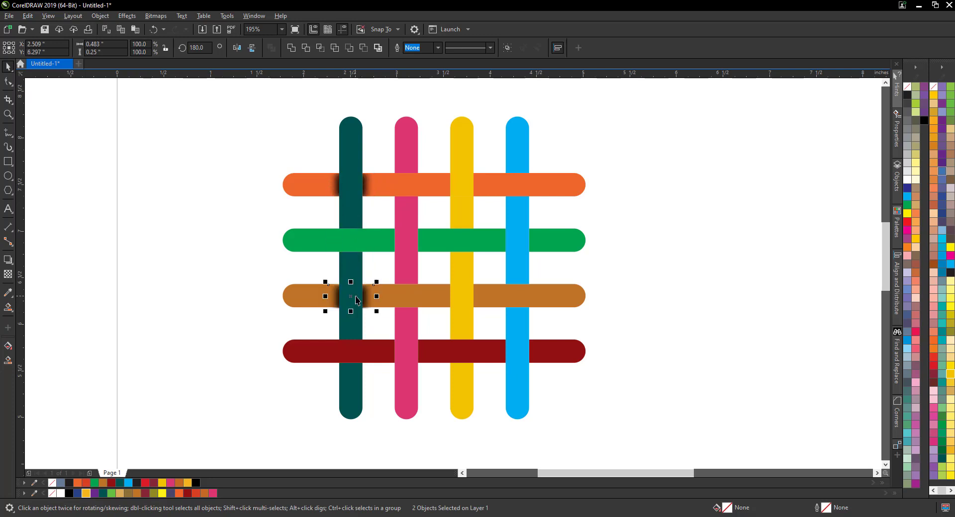
shift+click(293, 300)
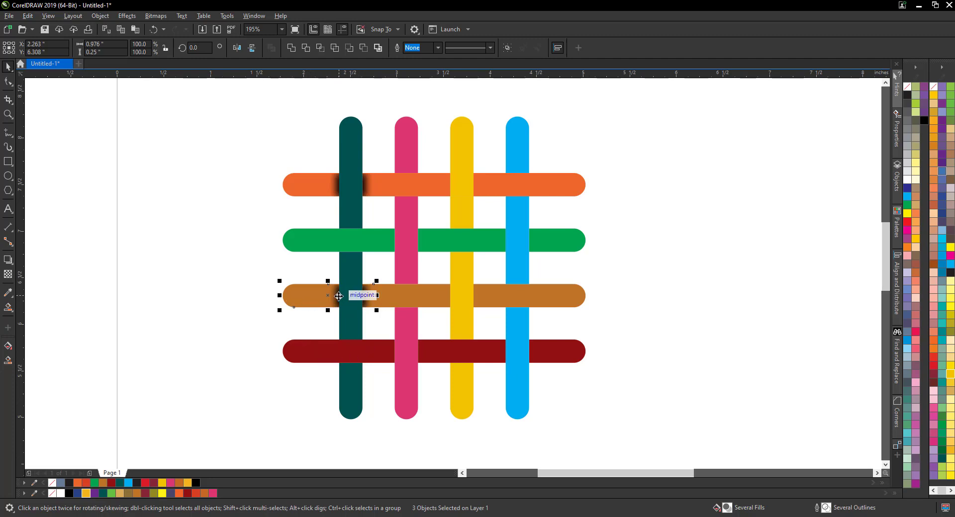
click(309, 321)
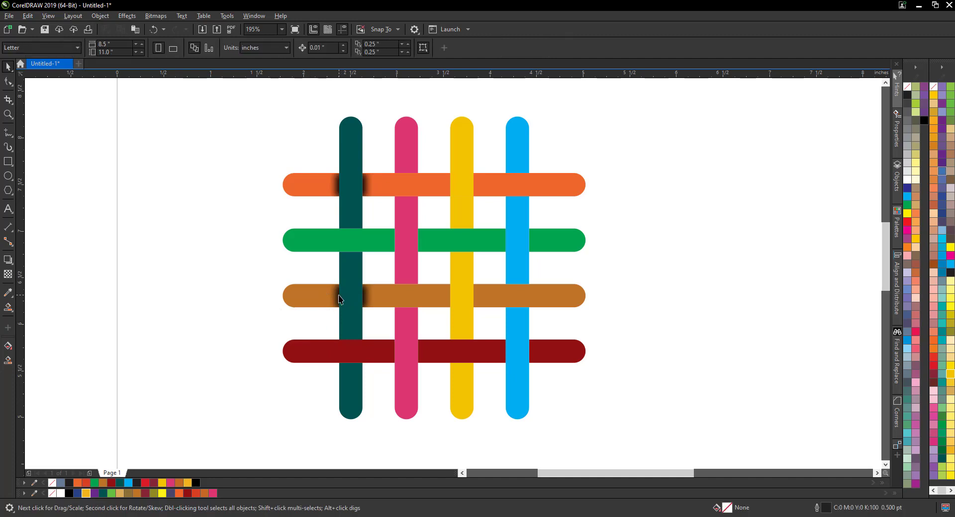
Group the two shadows beside the dark teal bar on the brown bar.
drag(323, 279, 256, 273)
key(ctrl+z)
key(Escape)
key(z)
drag(240, 224, 667, 428)
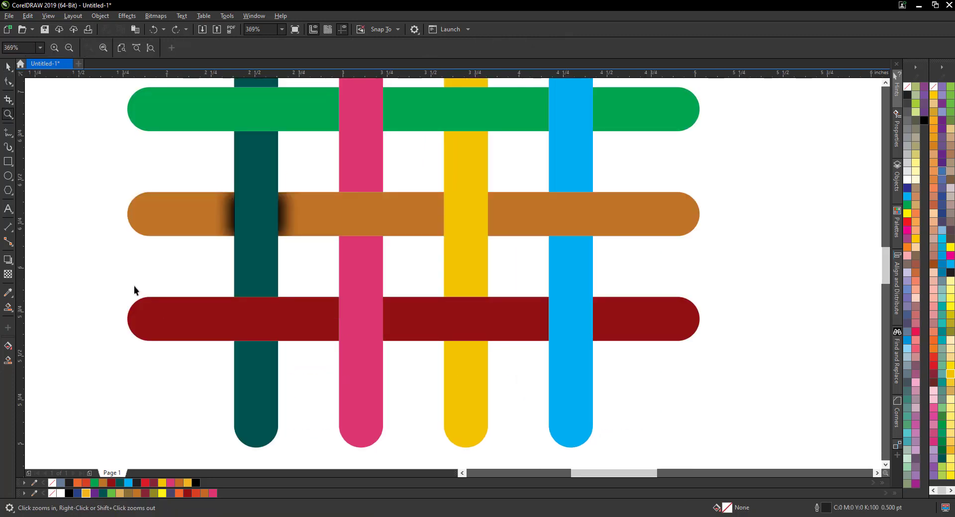
key(space)
click(228, 219)
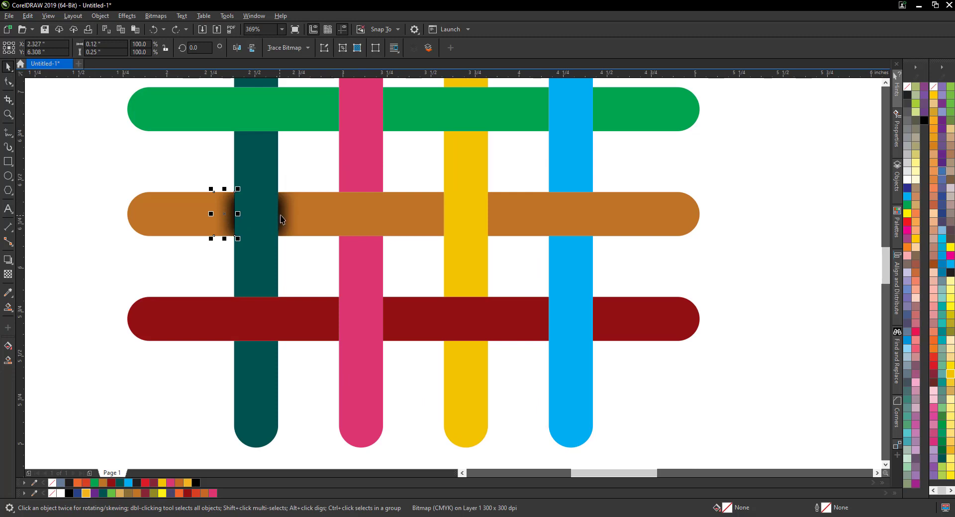
shift+click(281, 219)
drag(281, 219, 760, 283)
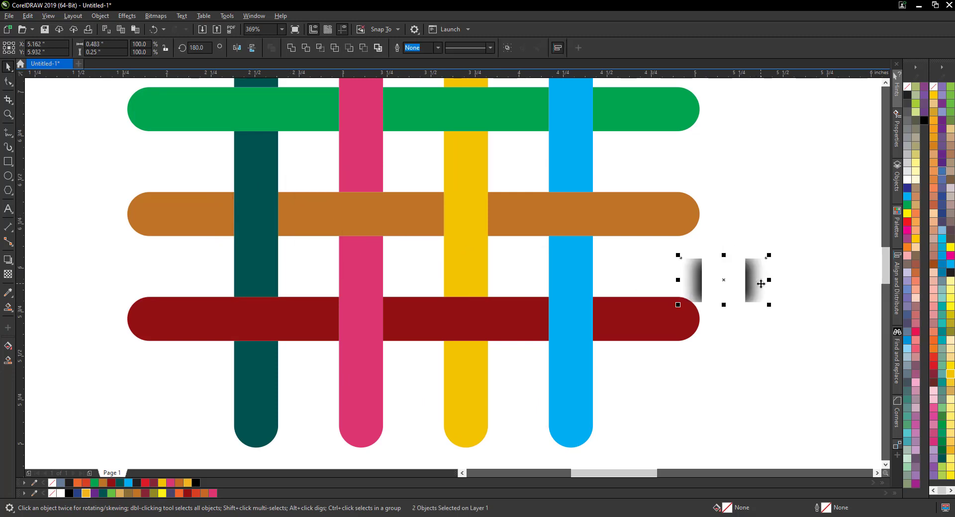
key(Escape)
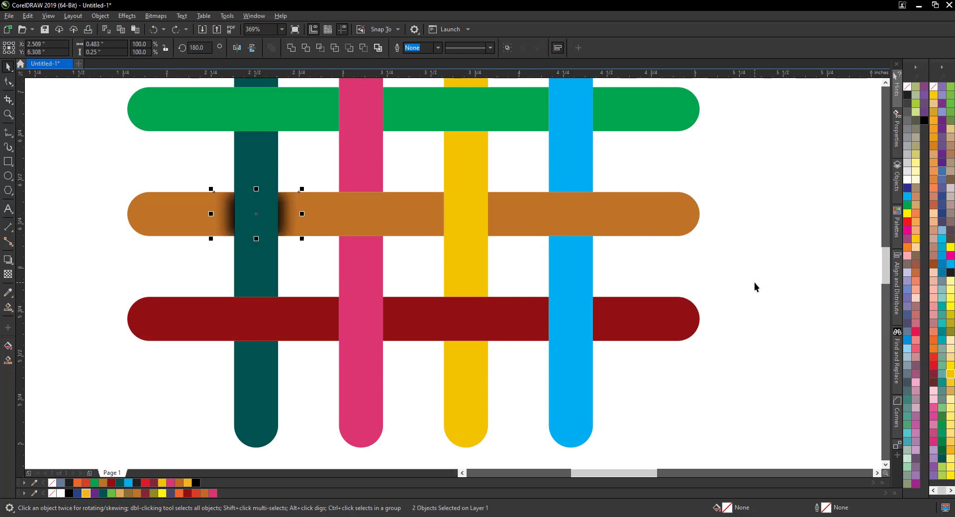
key(ctrl+g)
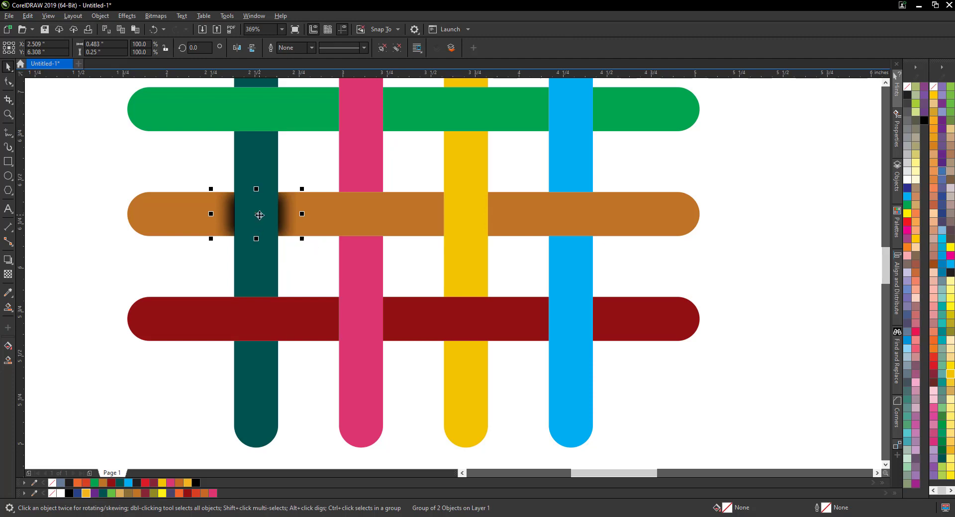
Copy the shadow group to the pink bar's crossing over the dark red bar and center it vertically on the dark red bar.
drag(260, 214, 362, 318)
shift+click(293, 326)
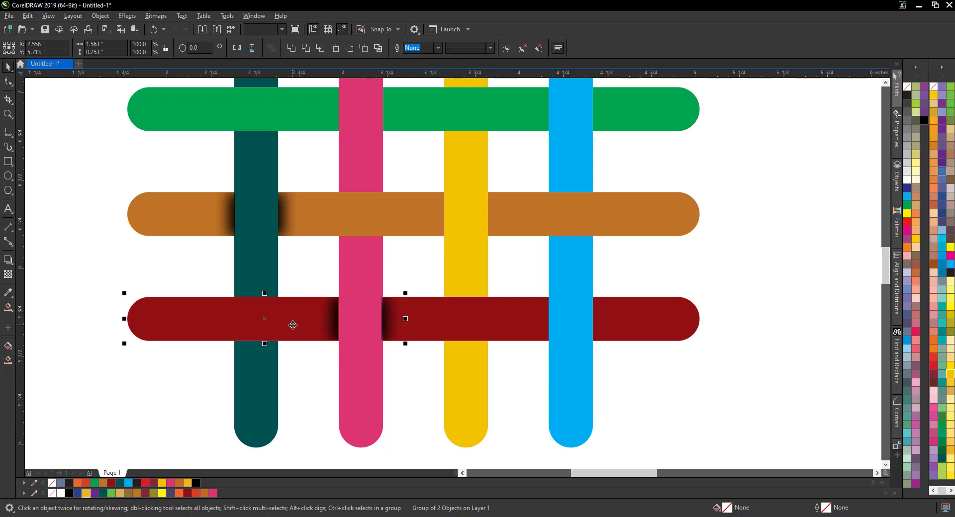
key(e)
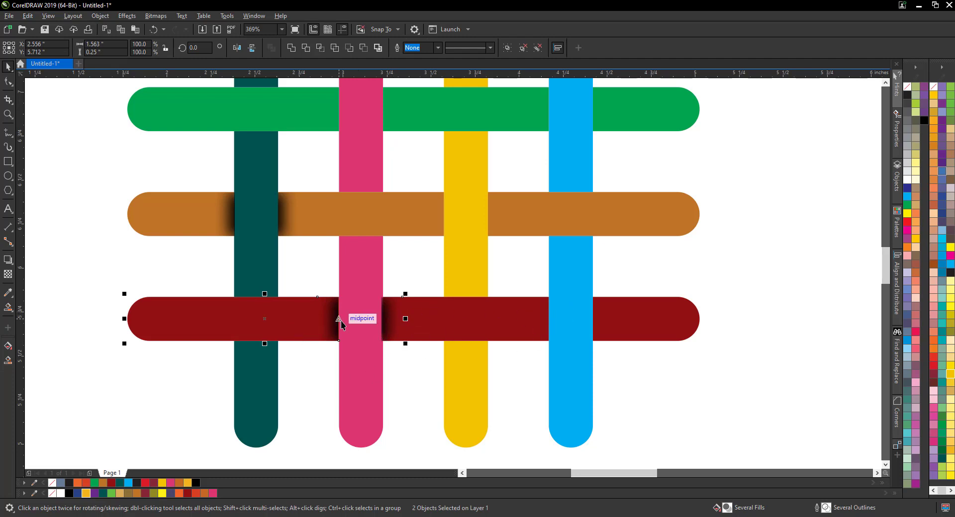
click(324, 350)
Copy the shadow group to the yellow bar's crossing over the brown bar and center it vertically on the brown bar.
click(338, 324)
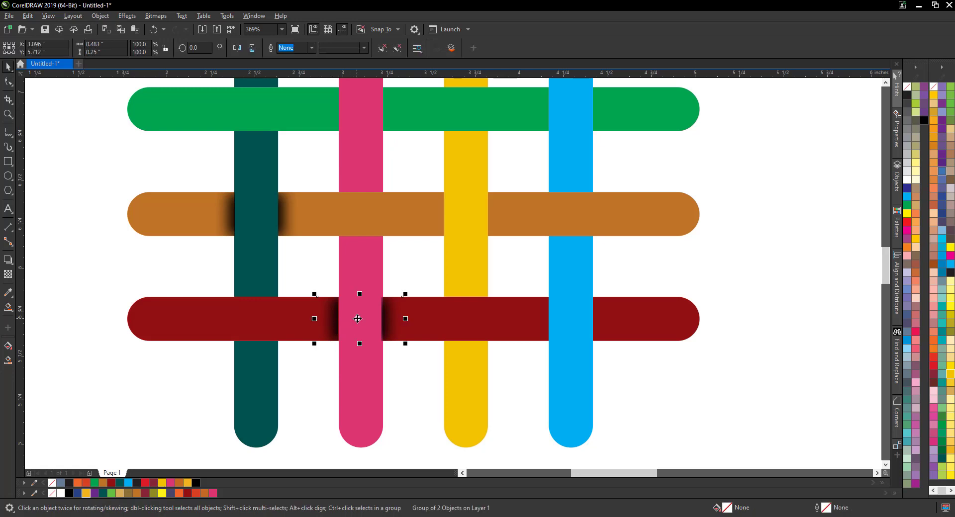
drag(358, 319, 465, 214)
key(z)
drag(416, 170, 501, 264)
key(space)
drag(578, 242, 570, 244)
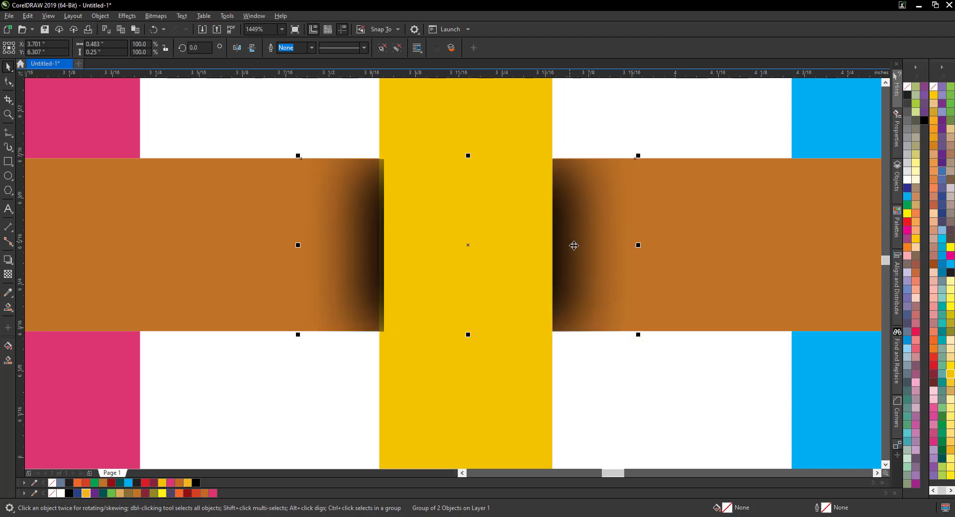
shift+click(756, 259)
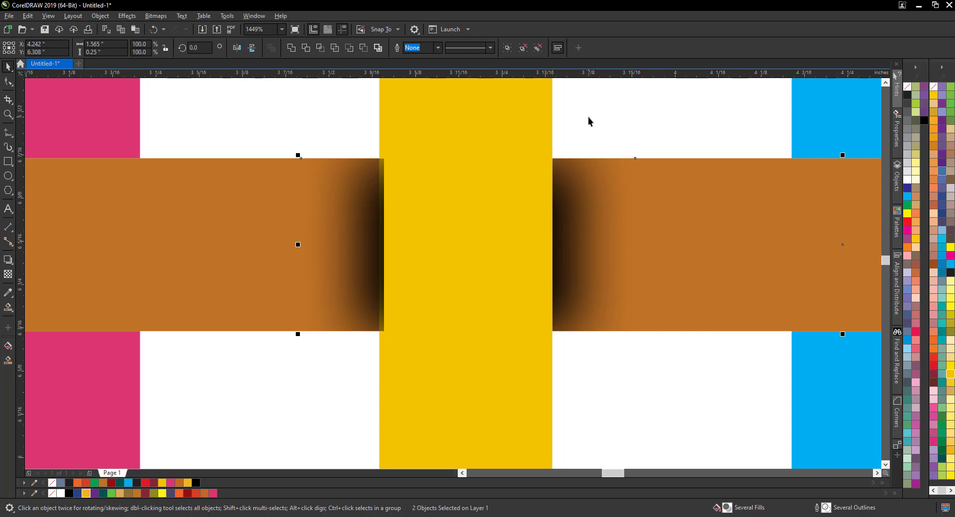
Nudge the shadow group horizontally until its dark edges meet both sides of the yellow bar.
click(587, 219)
key(Left)
key(Left)
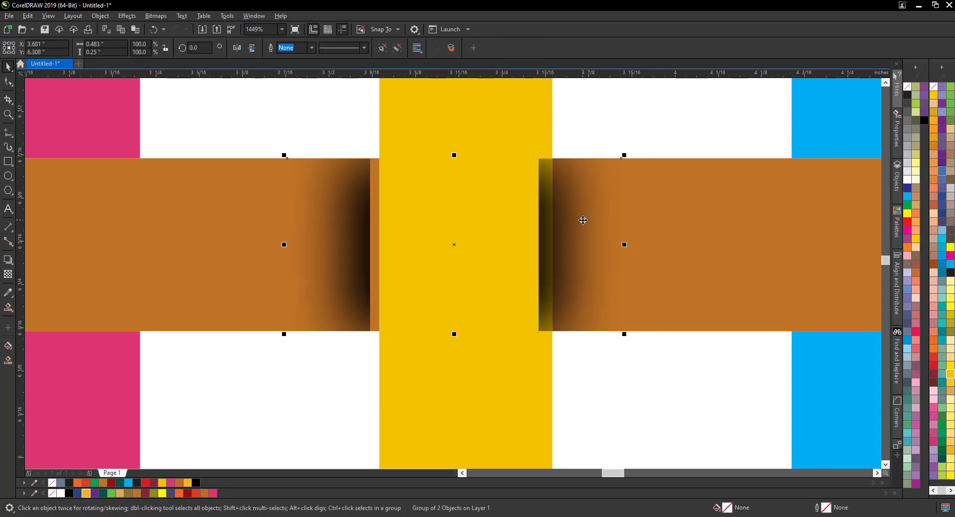
key(Right)
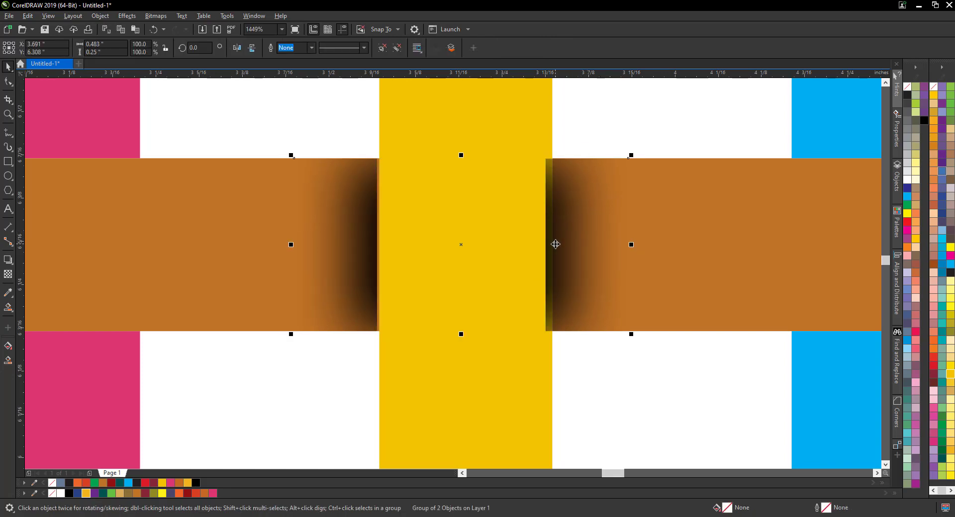
key(Right)
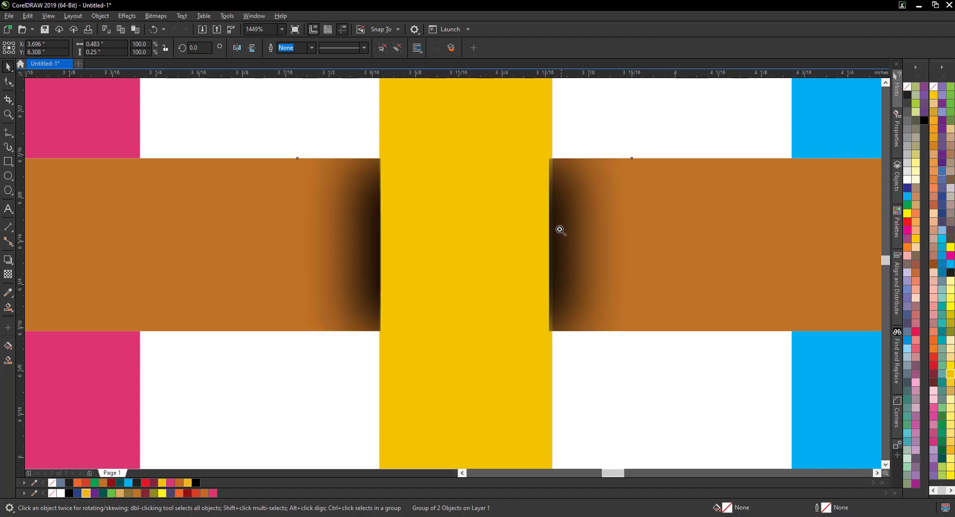
right_click(560, 230)
right_click(558, 216)
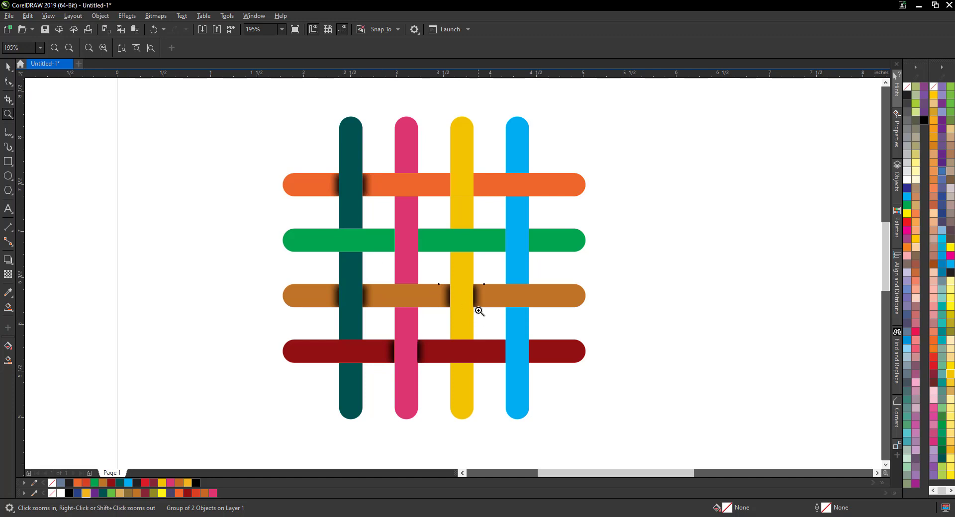
Place a copy of the shadow group in the empty area beside the woven pattern and rotate it 90 degrees.
key(space)
drag(474, 295, 208, 230)
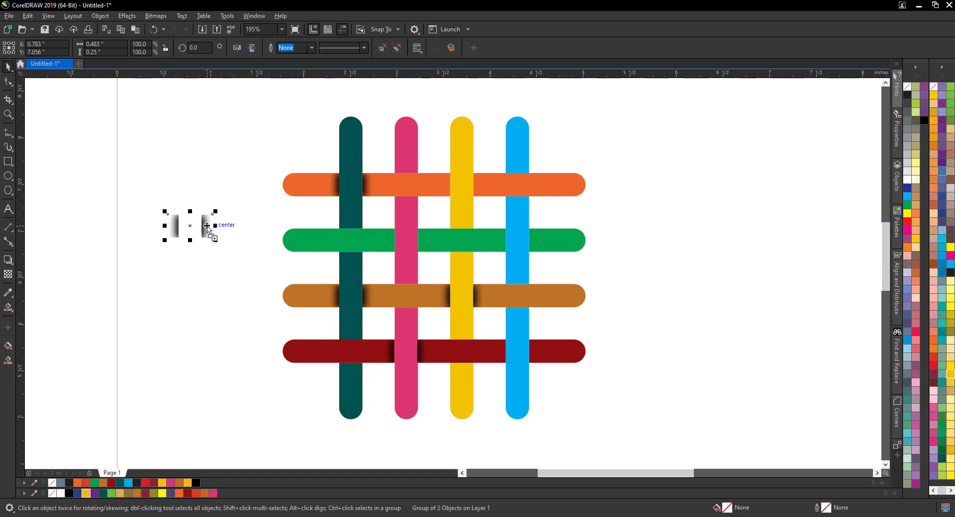
text(90)
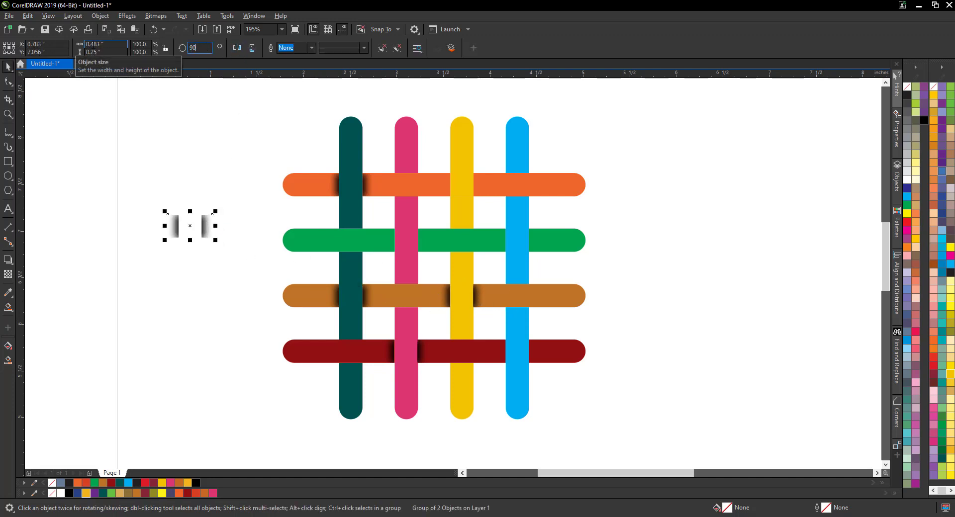
key(Return)
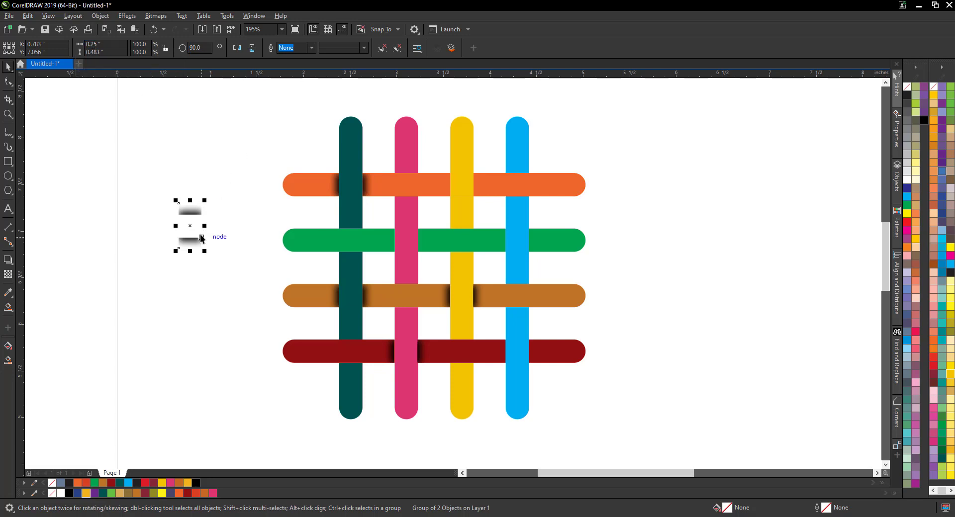
Copy the rotated shadow group onto the pink bar where it passes under the orange bar, fitting it to the orange bar's edges.
drag(192, 227, 406, 185)
key(z)
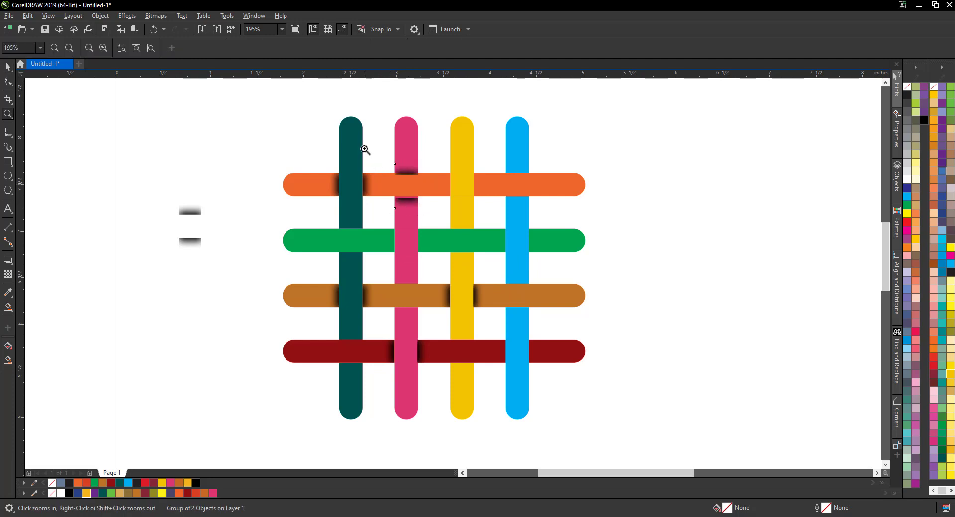
drag(462, 219, 330, 148)
scroll(517, 314, up, 2)
key(space)
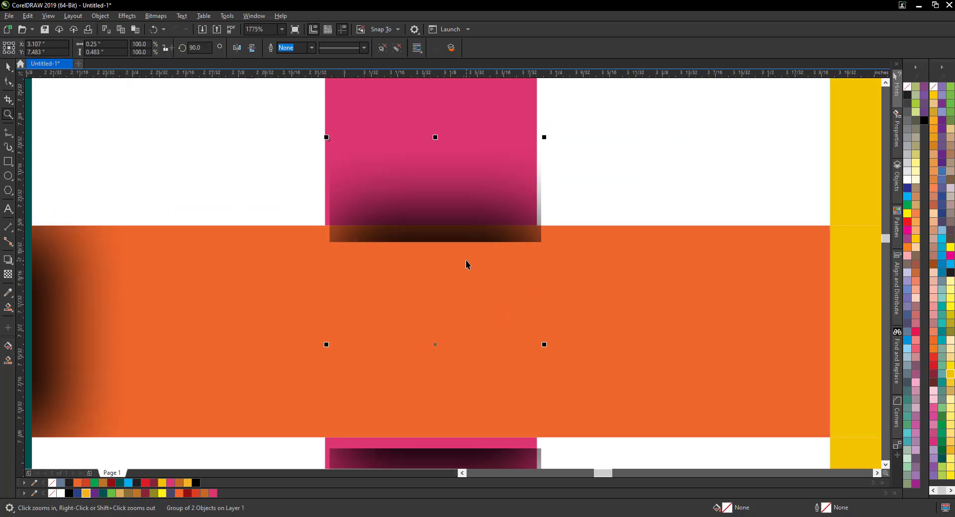
drag(454, 220, 456, 207)
Center the rotated shadow group horizontally on the pink bar and fine-tune its height against the orange bar's edges.
shift+click(411, 148)
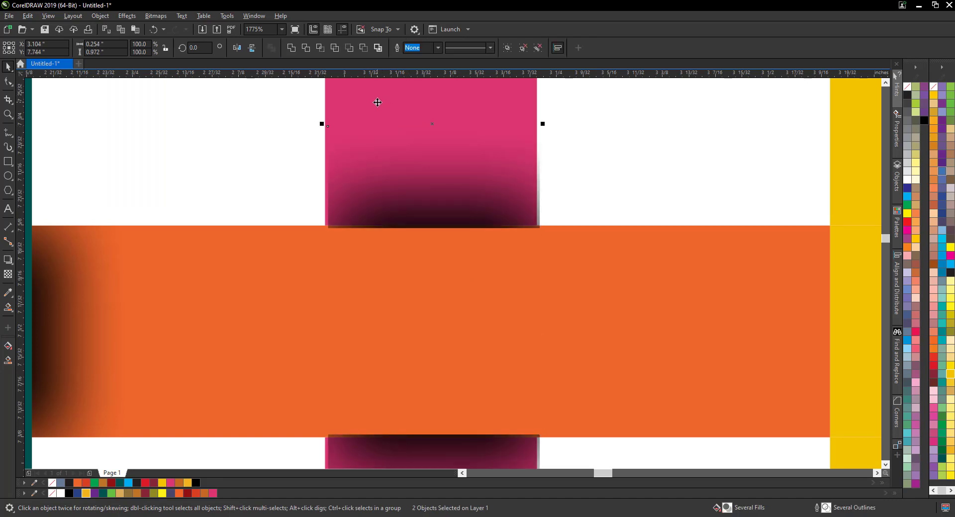
key(c)
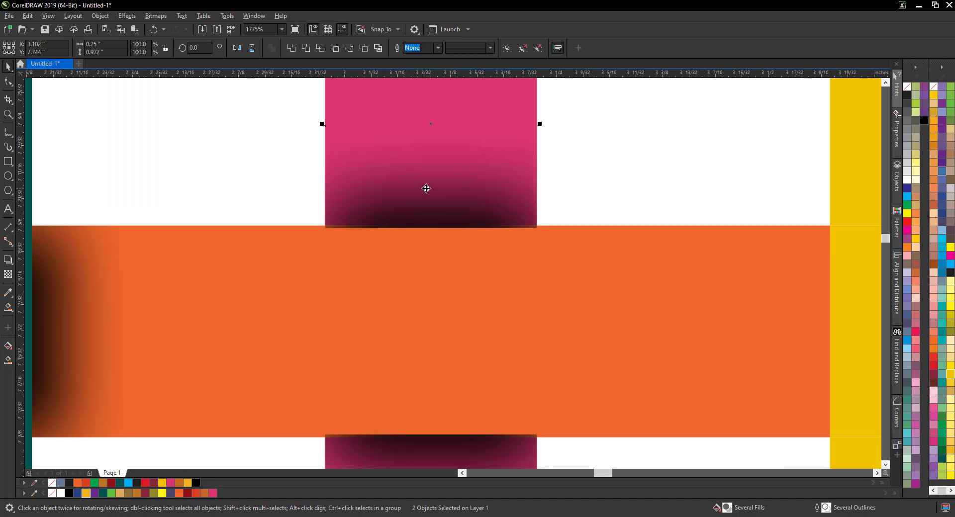
click(629, 160)
click(452, 203)
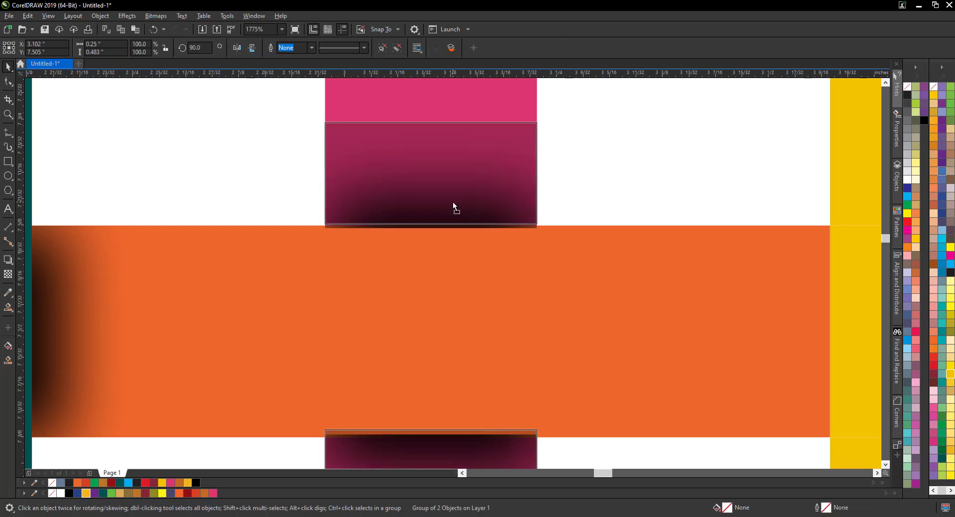
drag(453, 203, 452, 209)
Copy the rotated shadows to the dark teal and yellow bars at green, the pink bar at brown, and the blue bar at orange and brown.
key(z)
scroll(452, 205, down, 3)
scroll(452, 205, down, 8)
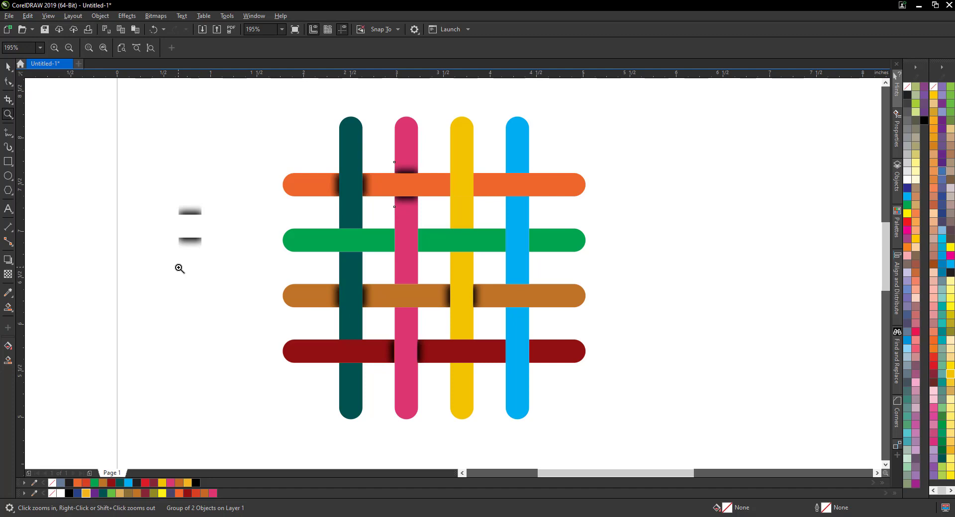
drag(324, 144, 569, 410)
key(space)
drag(396, 123, 560, 305)
click(317, 219)
click(560, 147)
click(684, 323)
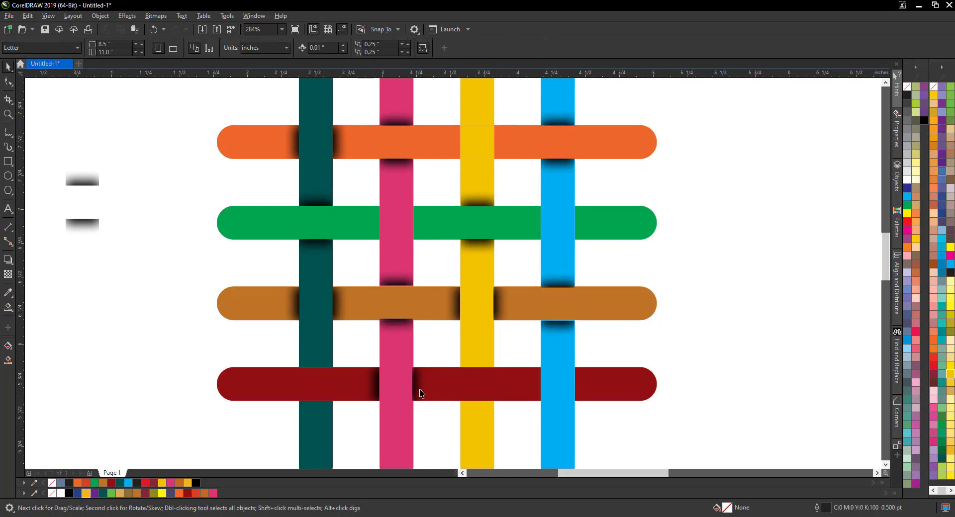
Copy the unrotated shadow group to the blue bar's crossings over the green and dark red bars, aligning it with the green bar.
click(411, 387)
drag(411, 387, 559, 222)
click(559, 390)
shift+click(618, 231)
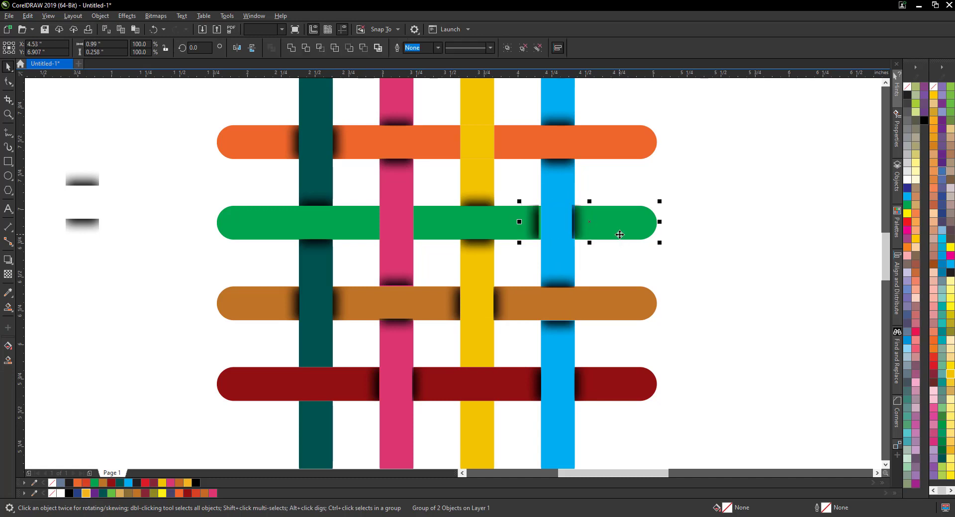
scroll(587, 198, up, 4)
drag(573, 274, 574, 267)
scroll(575, 267, down, 4)
Add shadow groups at the pink-over-green and yellow-over-orange crossings, and a rotated one on the yellow bar at the dark red bar.
click(399, 227)
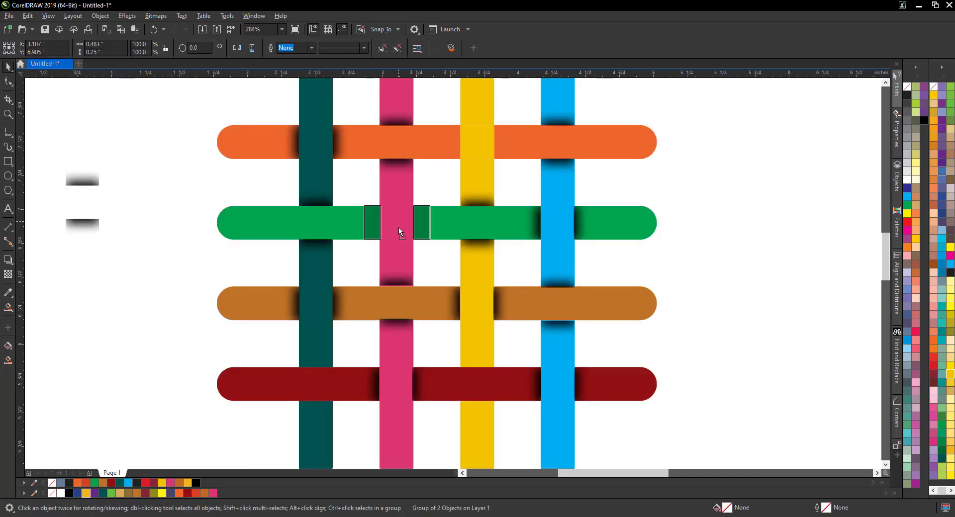
drag(396, 228, 754, 267)
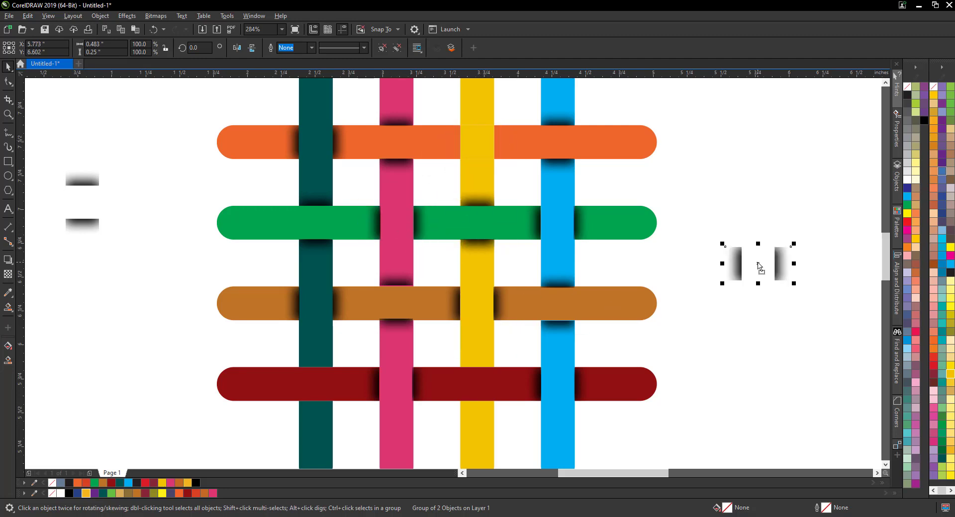
key(ctrl+z)
key(ctrl+v)
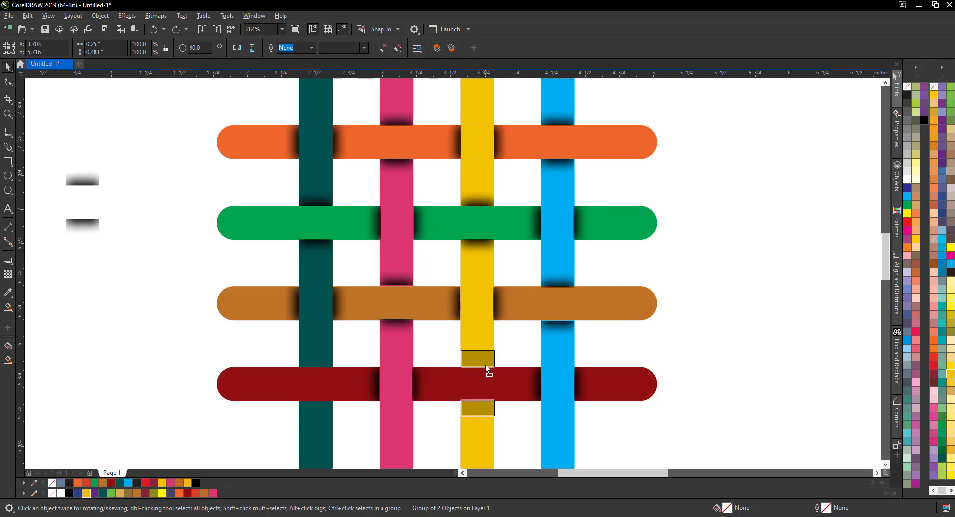
Align the shadow group on the yellow bar at the dark red bar, and copy it to the dark teal bar's dark red crossing.
shift+click(472, 348)
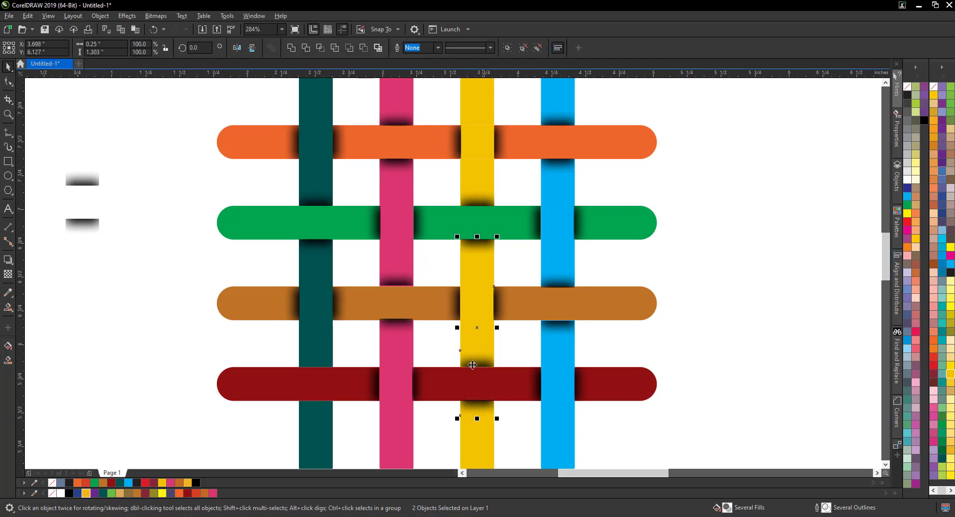
drag(469, 348, 331, 389)
key(ctrl+z)
click(318, 428)
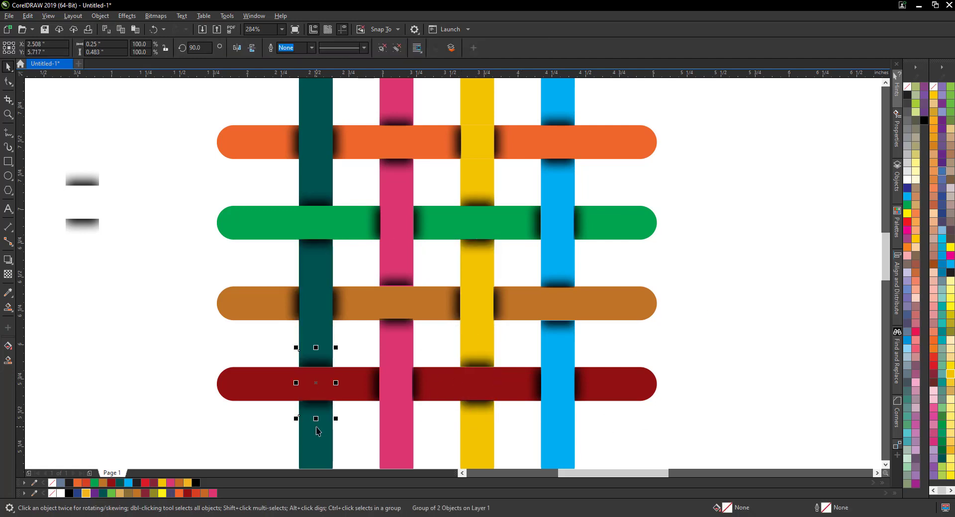
Delete the spare shadow group lying beside the woven pattern.
key(z)
key(F3)
key(space)
key(Delete)
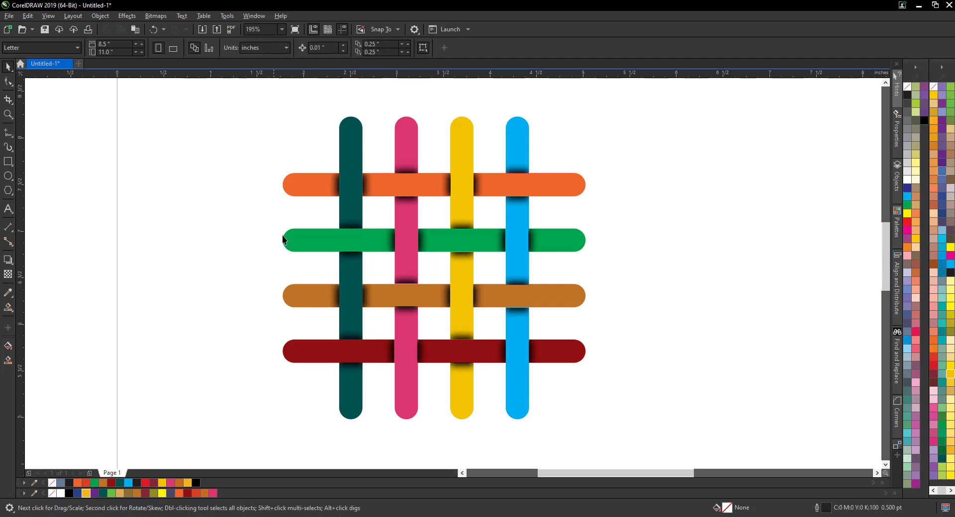
Group all the woven bars and shadows, and place a copy of the group to the right of the original.
click(8, 114)
key(F3)
key(space)
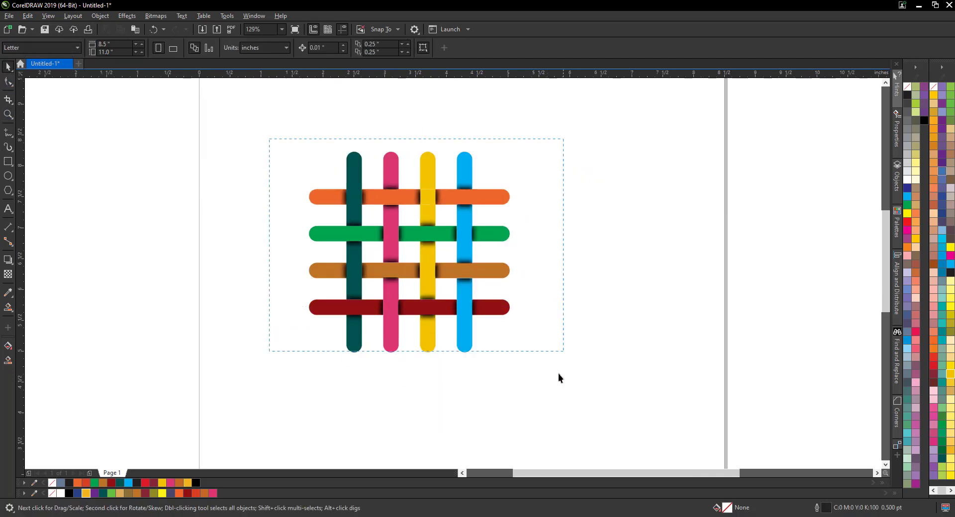
drag(557, 374, 560, 378)
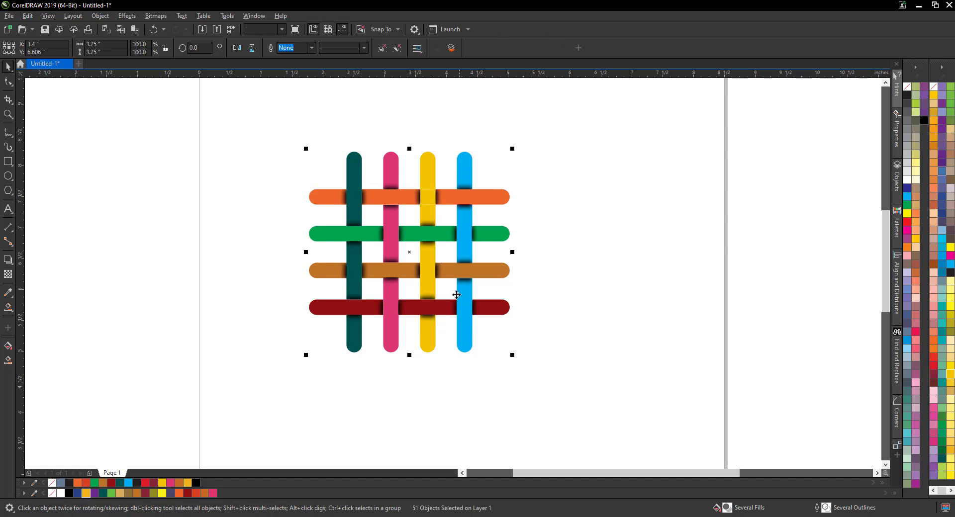
drag(464, 273, 738, 292)
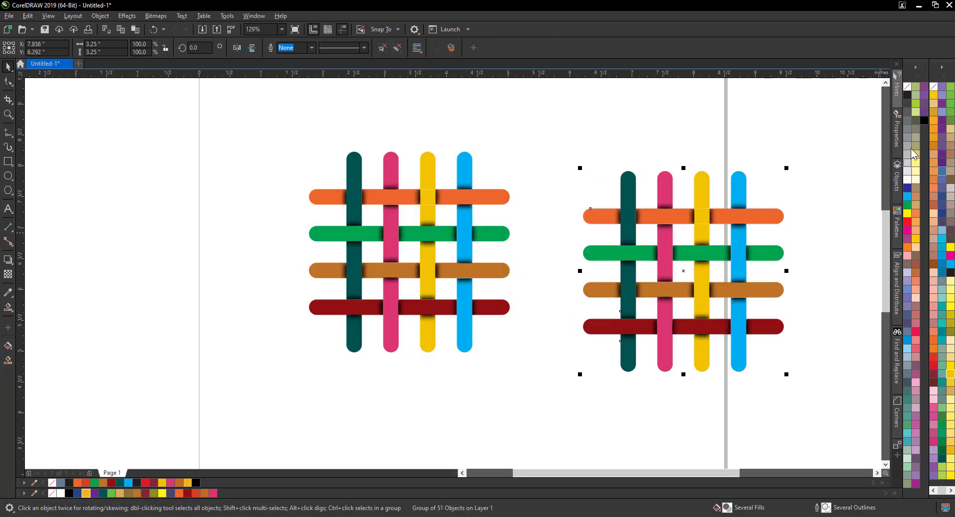
Fill the copied weave with 40% Black and lay the colored weave in front of it, offset about 0.04 in left and 0.05 in up.
click(923, 120)
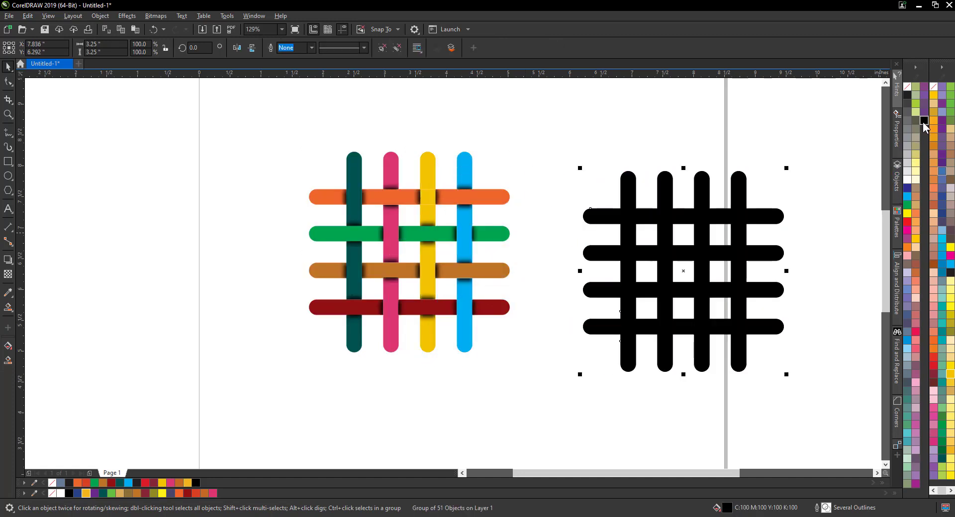
click(907, 146)
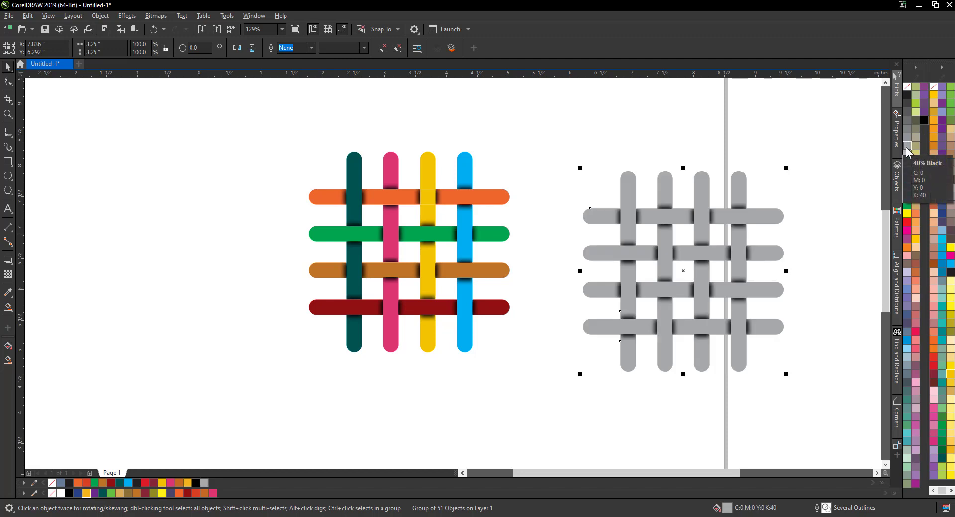
drag(467, 281, 738, 295)
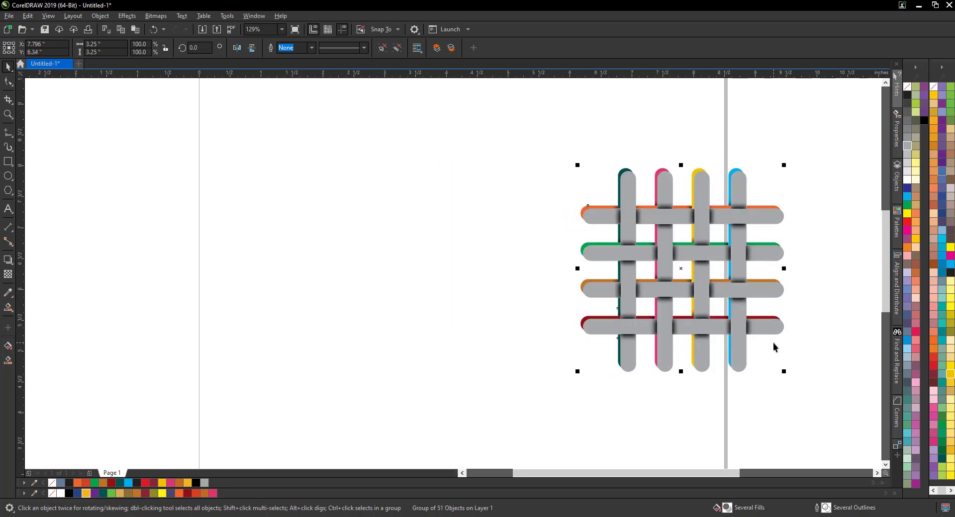
key(shift+Page_Up)
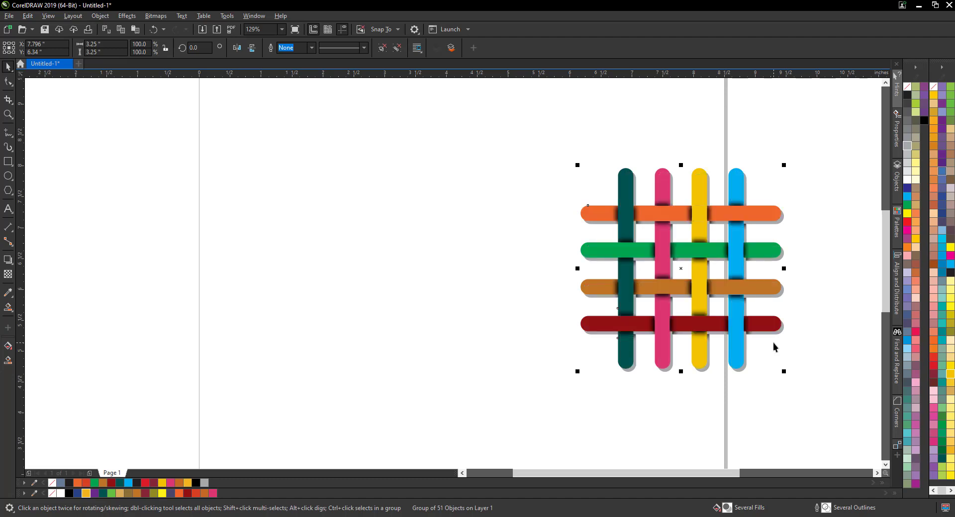
key(z)
drag(576, 139, 808, 408)
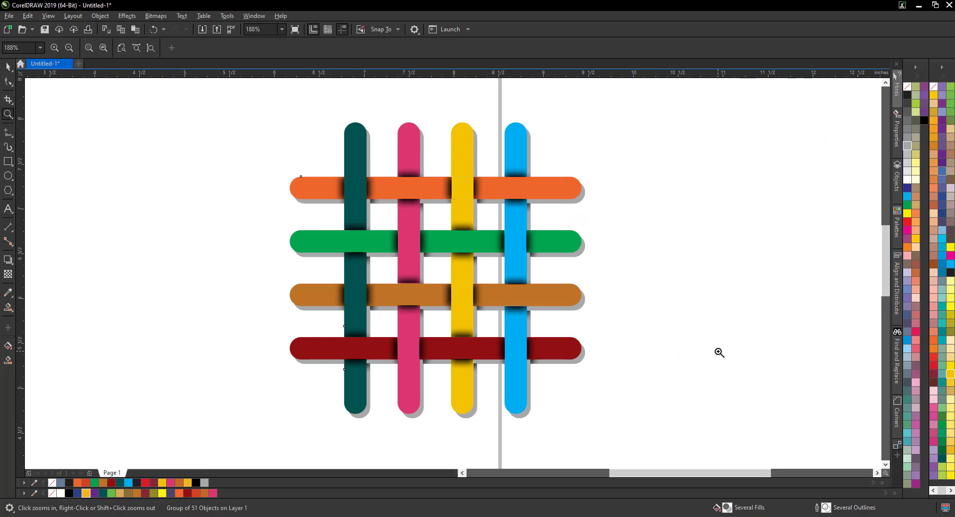
key(space)
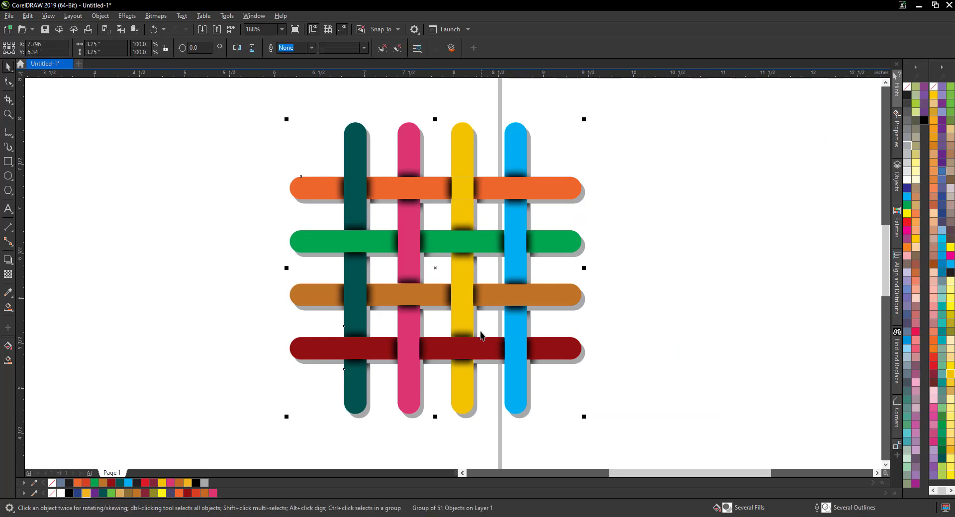
click(600, 272)
drag(491, 308, 235, 308)
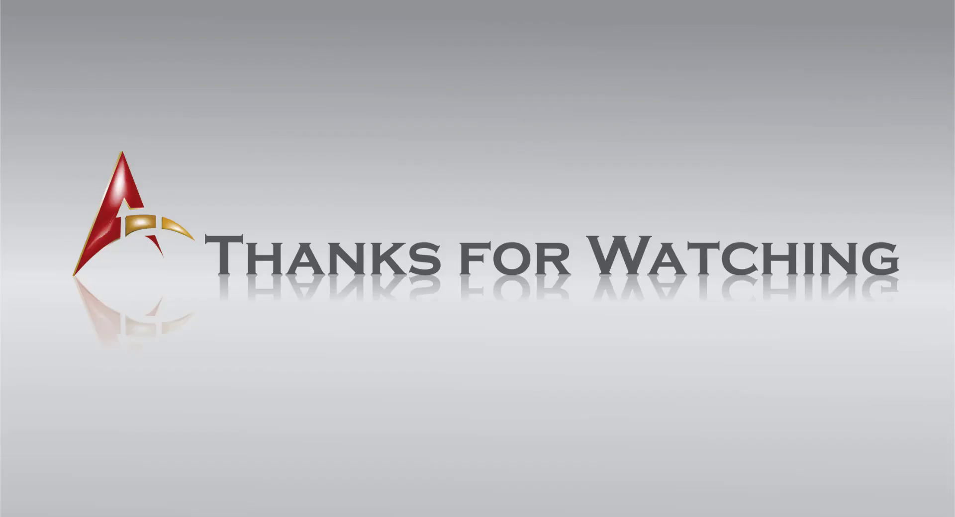